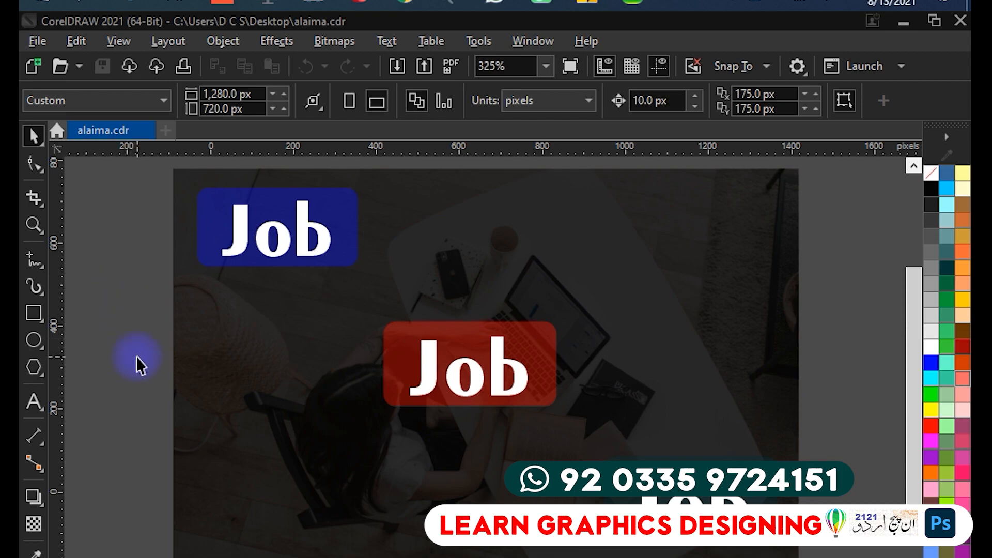
{"action": "scroll", "coordinate": [147, 330], "scroll_direction": "down", "scroll_amount": 1}
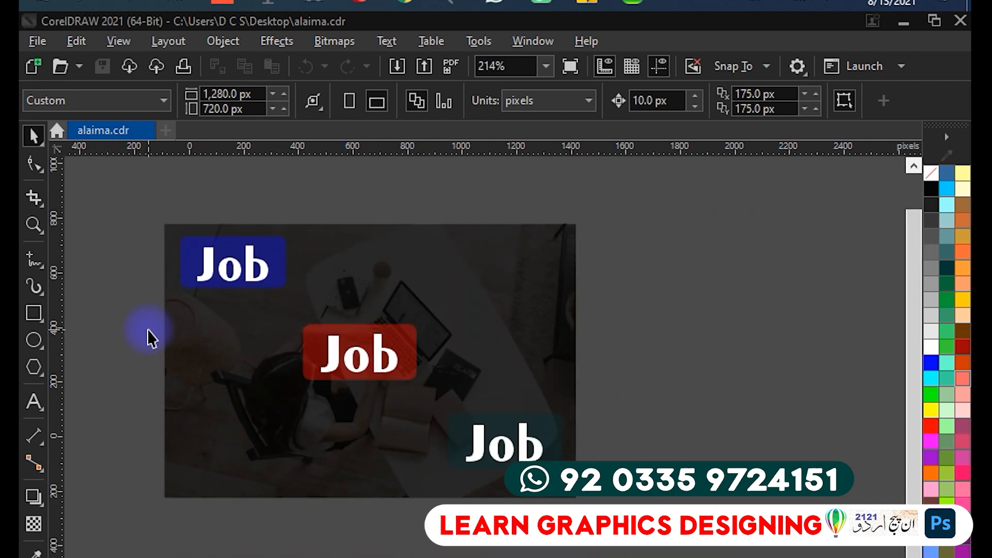
{"action": "scroll", "coordinate": [147, 330], "scroll_direction": "up", "scroll_amount": 1}
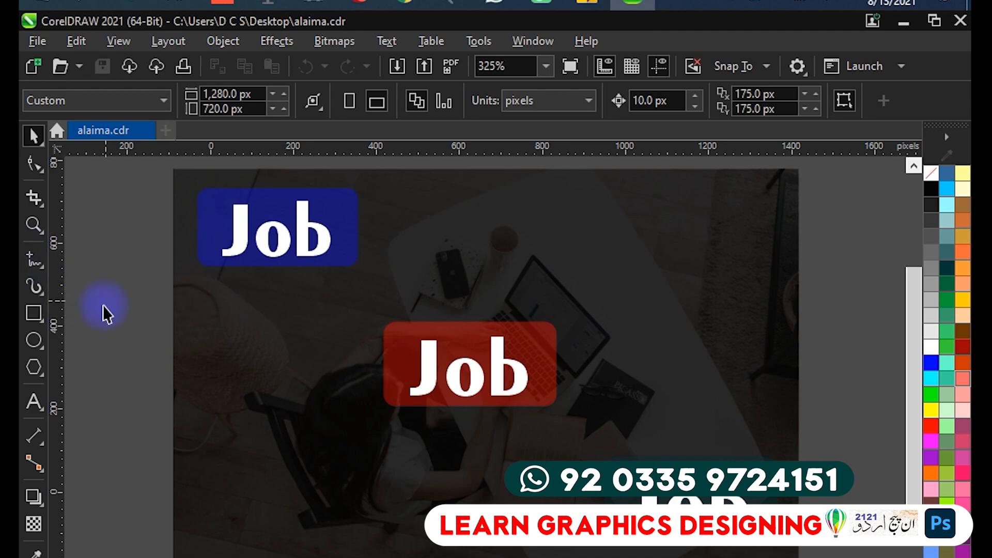
{"action": "left_click", "coordinate": [34, 333]}
{"action": "left_click", "coordinate": [29, 259]}
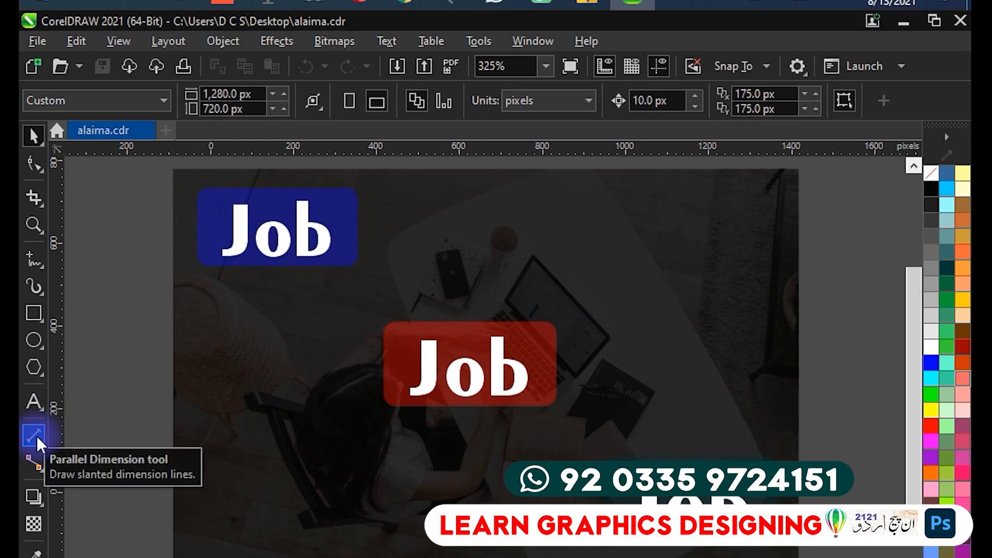
{"action": "left_click", "coordinate": [35, 457]}
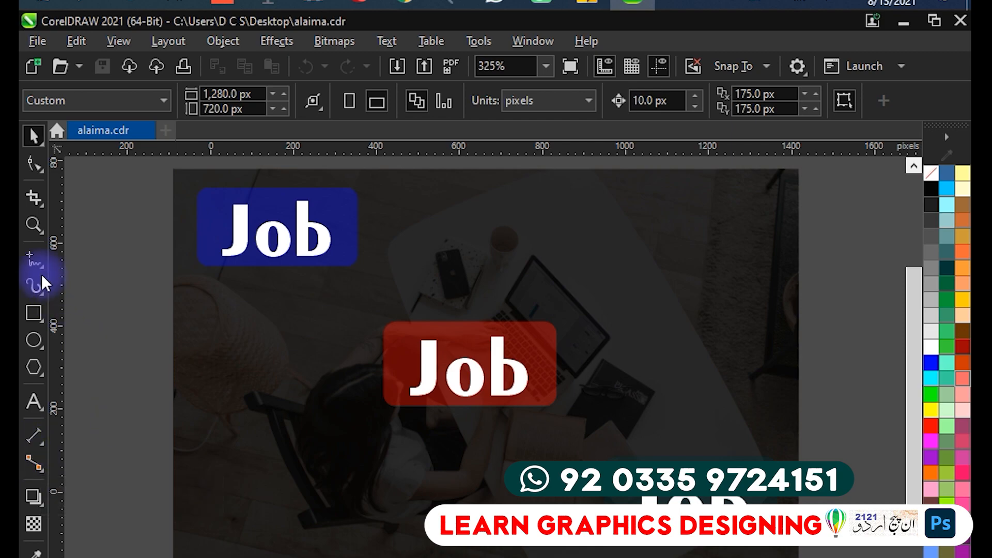
{"action": "left_click", "coordinate": [33, 165]}
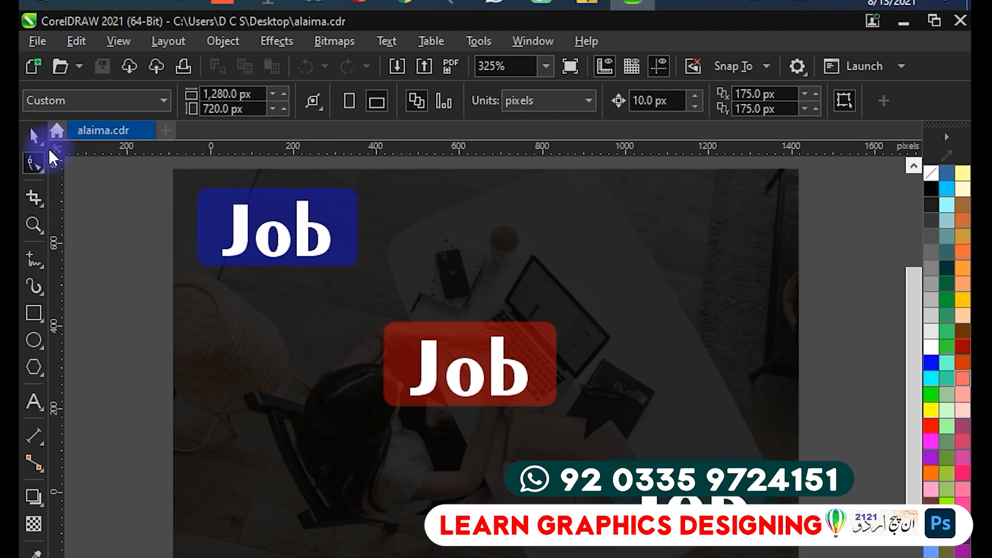
{"action": "left_click", "coordinate": [32, 141]}
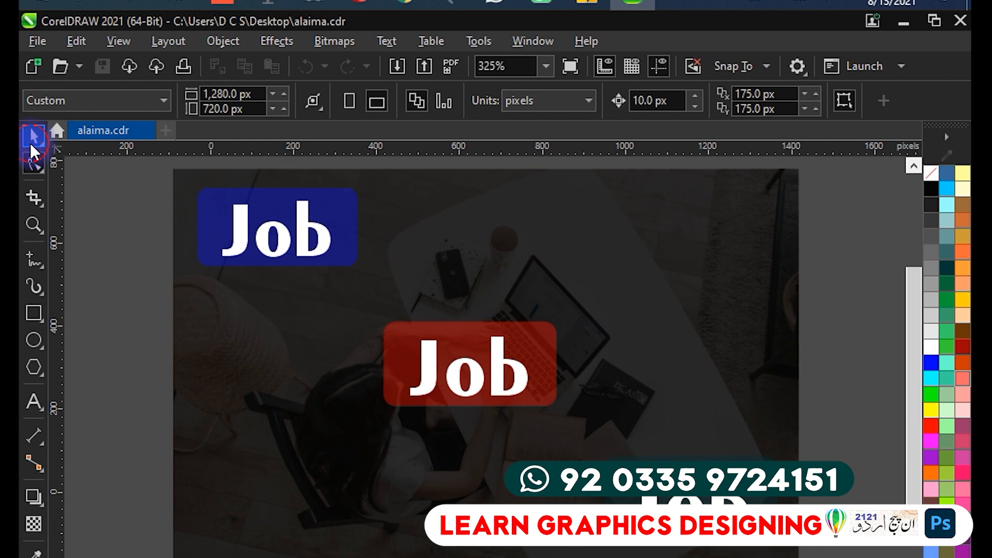
- Draw a rectangle about 276 by 159 px straddling the dark photo's left edge
{"action": "left_click", "coordinate": [32, 313]}
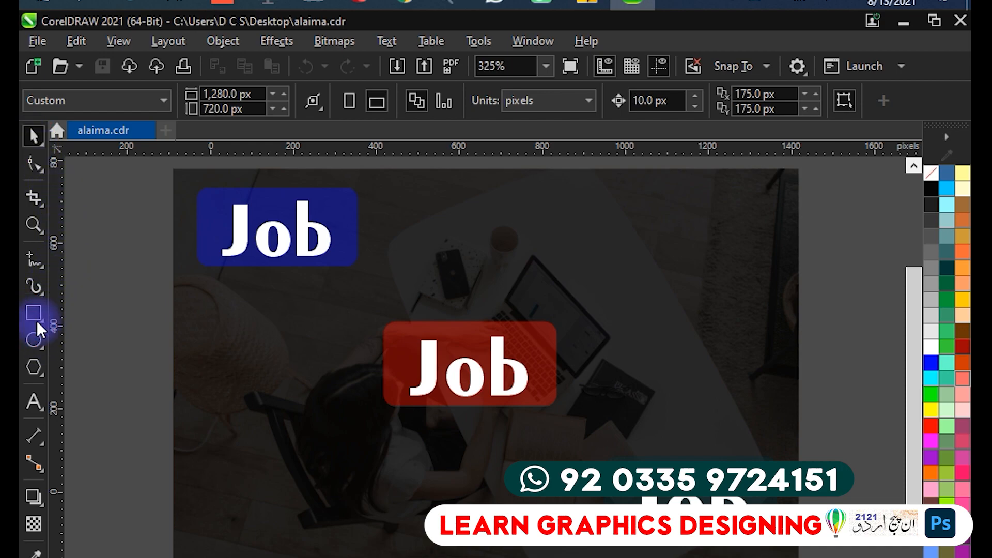
{"action": "left_click_drag", "start_coordinate": [117, 364], "coordinate": [230, 430]}
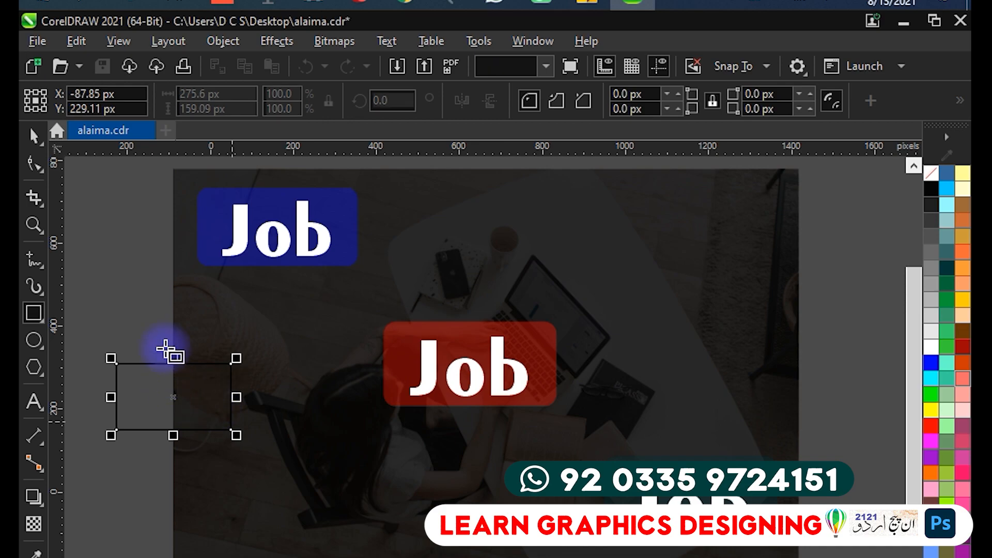
{"action": "scroll", "coordinate": [100, 359], "scroll_direction": "up", "scroll_amount": 3}
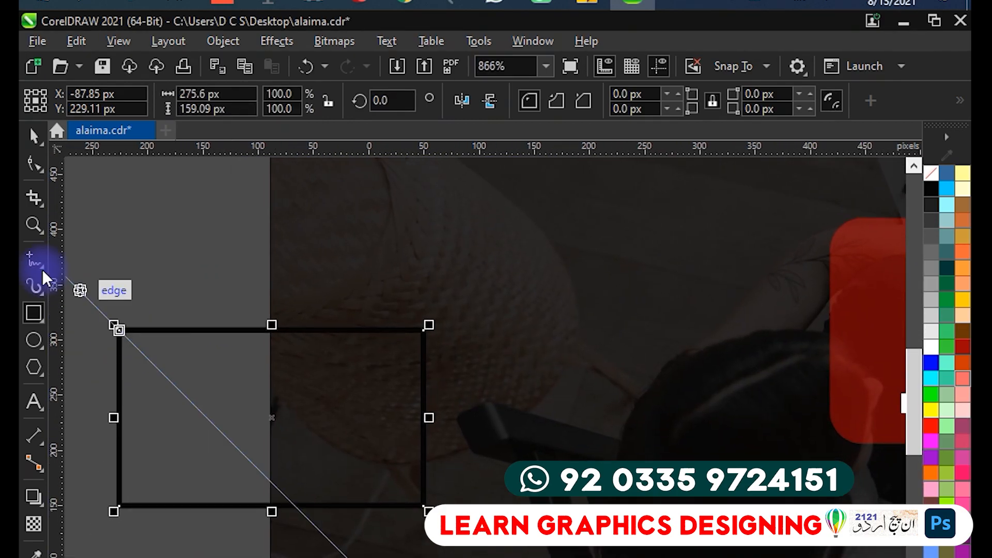
- Try rounding all four corners of the rectangle with the Shape tool, about 31 px and about 53 px, undoing each attempt
{"action": "left_click", "coordinate": [33, 167]}
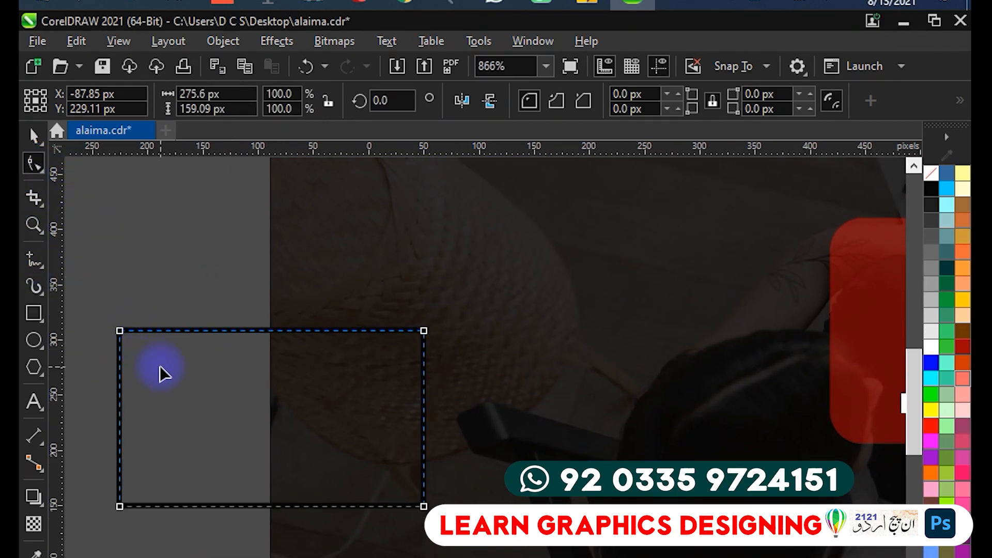
{"action": "left_click_drag", "start_coordinate": [122, 336], "coordinate": [153, 333]}
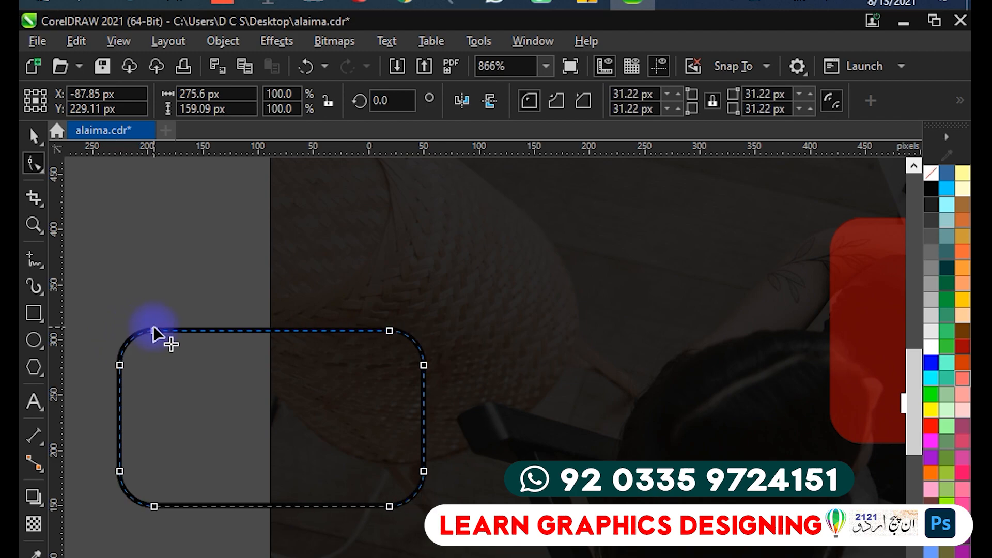
{"action": "key", "text": "ctrl+z"}
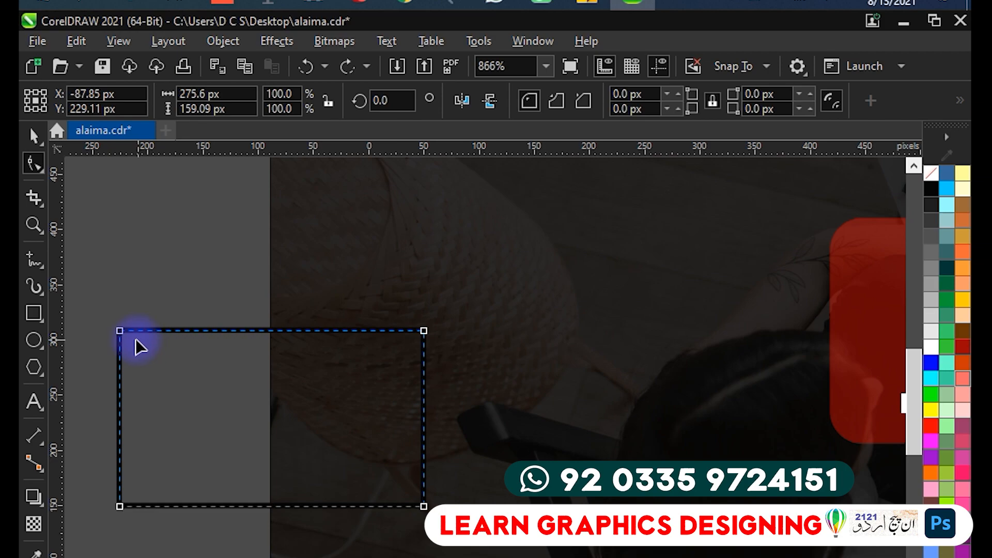
{"action": "left_click_drag", "start_coordinate": [120, 331], "coordinate": [178, 327]}
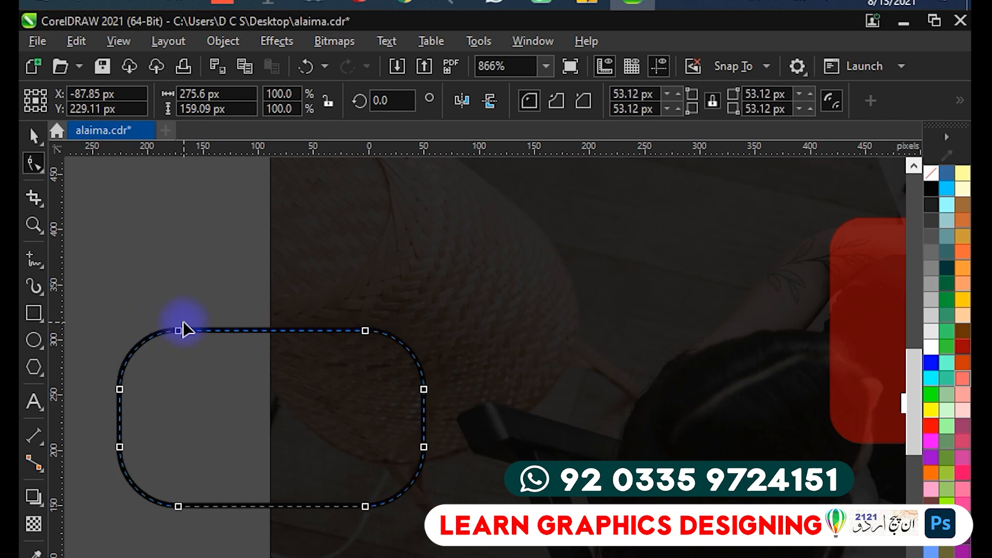
{"action": "key", "text": "ctrl+z"}
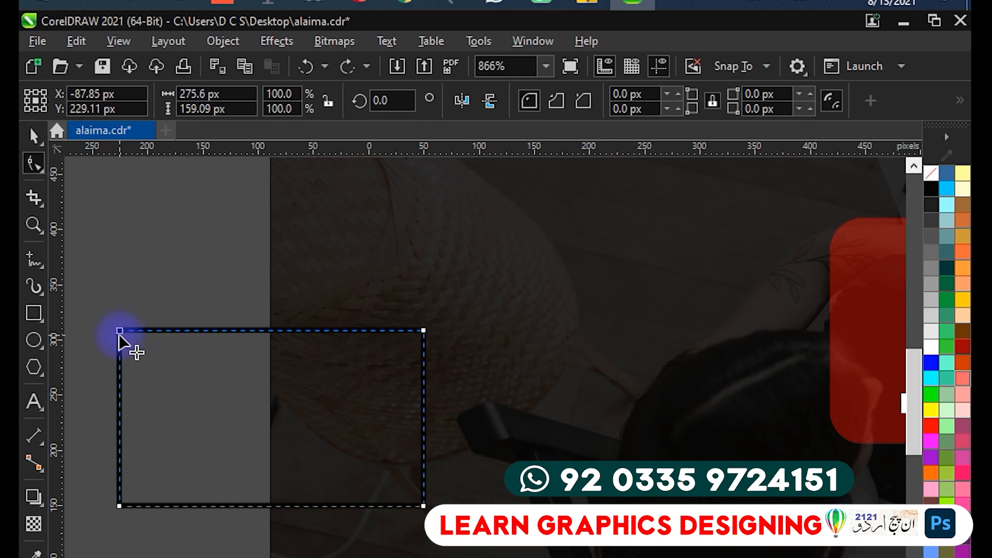
- Round only the rectangle's upper-left and lower-right corners to a radius of about 80 px
{"action": "left_click_drag", "start_coordinate": [120, 332], "coordinate": [209, 333]}
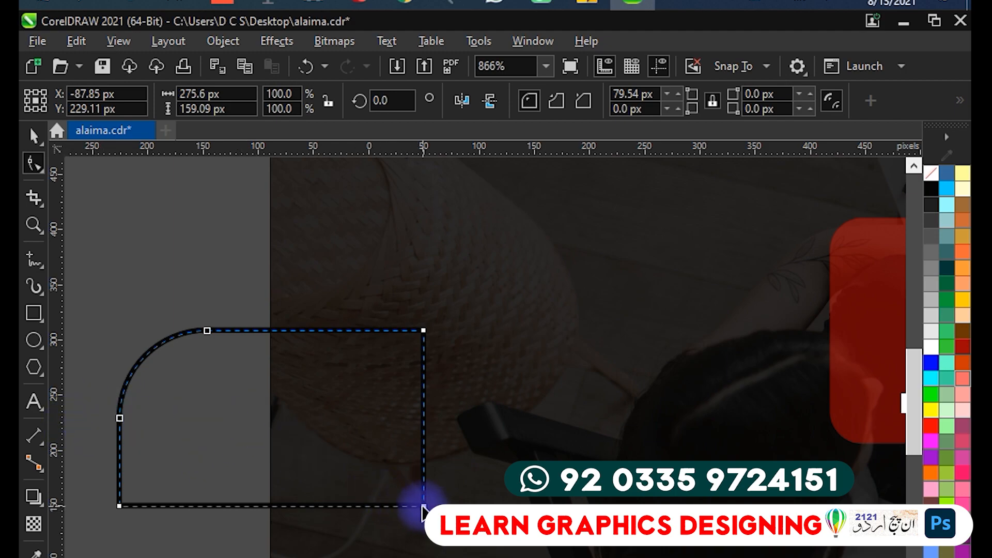
{"action": "left_click_drag", "start_coordinate": [424, 508], "coordinate": [337, 509]}
{"action": "left_click_drag", "start_coordinate": [256, 554], "coordinate": [255, 546]}
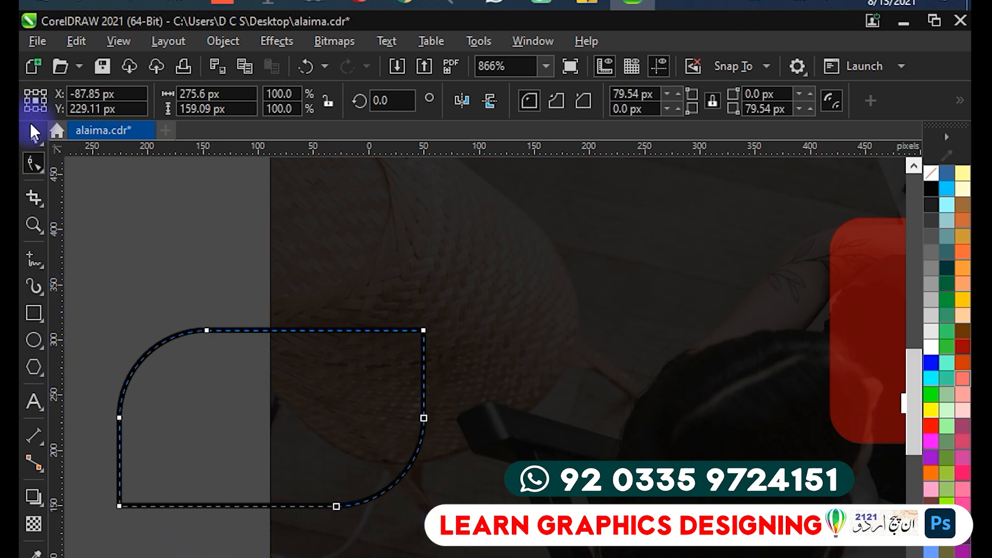
- Fill the partly rounded rectangle with blue and stretch it horizontally to about 527 px wide
{"action": "left_click", "coordinate": [32, 133]}
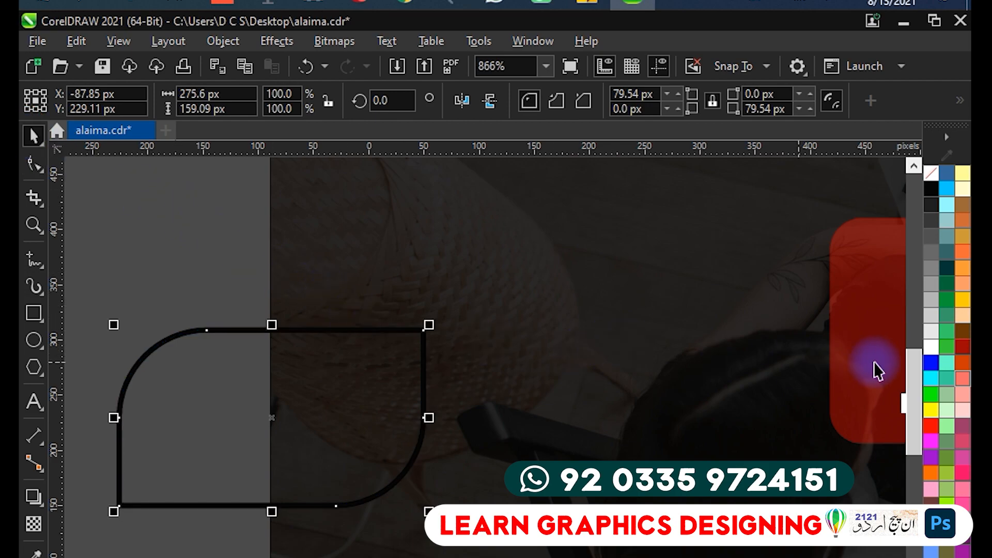
{"action": "left_click", "coordinate": [932, 363]}
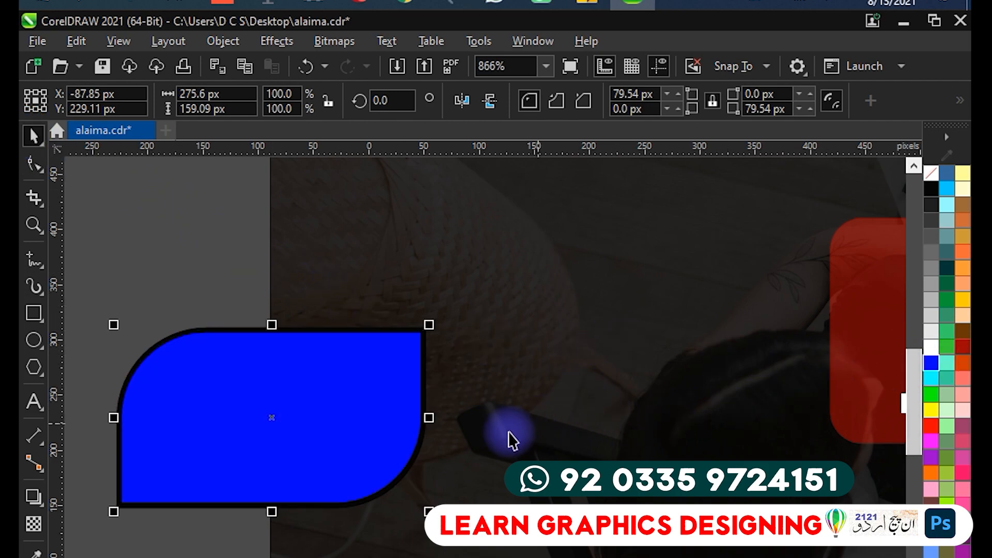
{"action": "left_click_drag", "start_coordinate": [429, 418], "coordinate": [707, 419]}
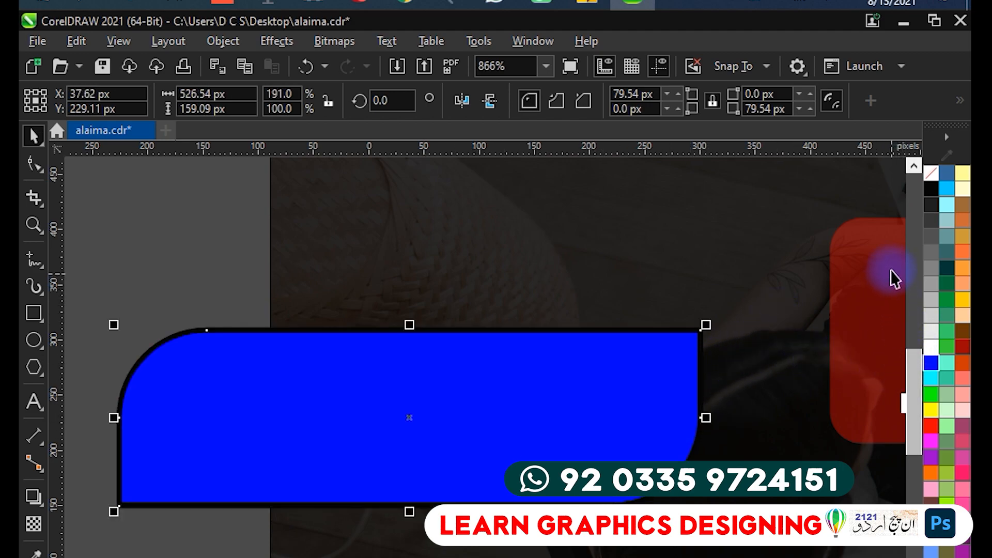
- Recolour the stretched shape black and move it onto the empty area left of the photo
{"action": "left_click", "coordinate": [937, 195]}
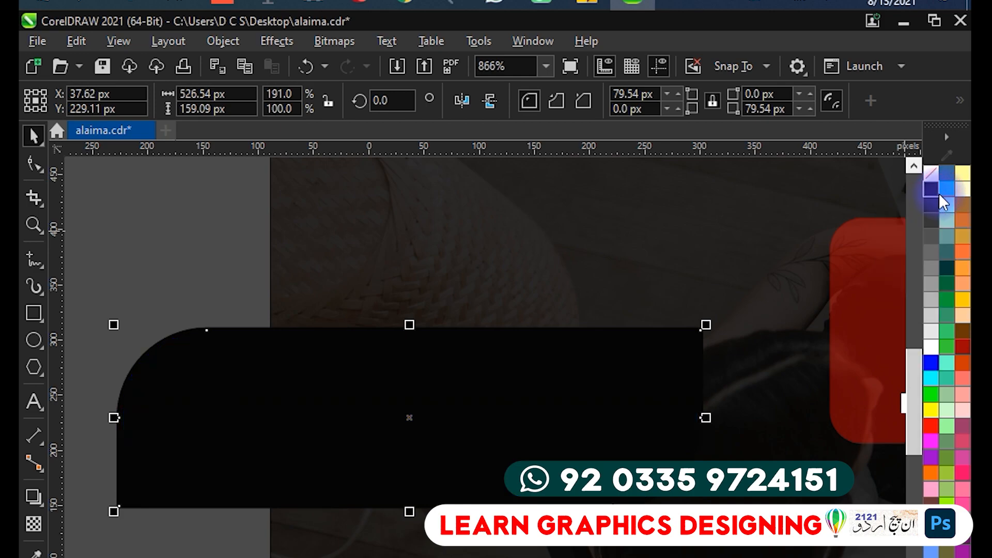
{"action": "scroll", "coordinate": [550, 405], "scroll_direction": "down", "scroll_amount": 3}
{"action": "left_click_drag", "start_coordinate": [547, 403], "coordinate": [319, 409]}
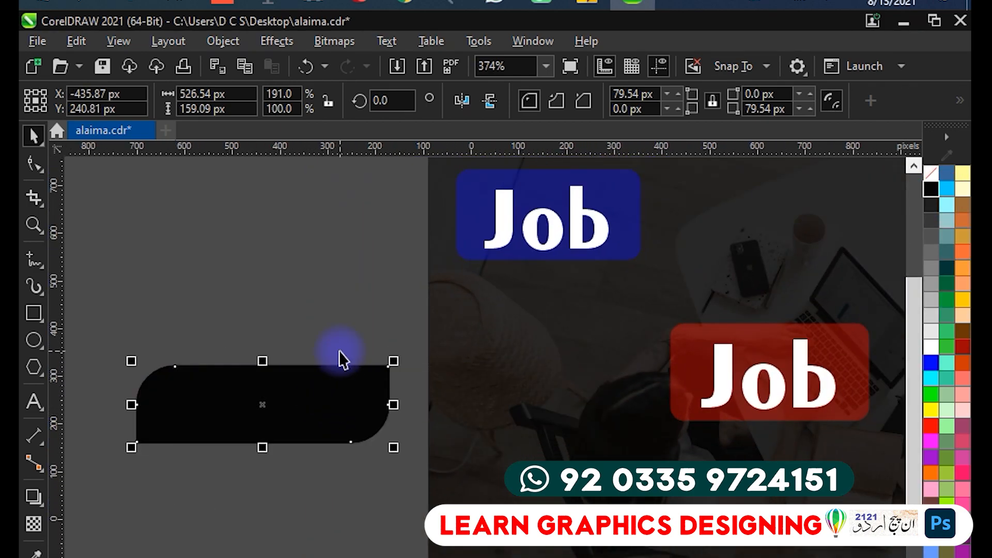
{"action": "left_click", "coordinate": [336, 308]}
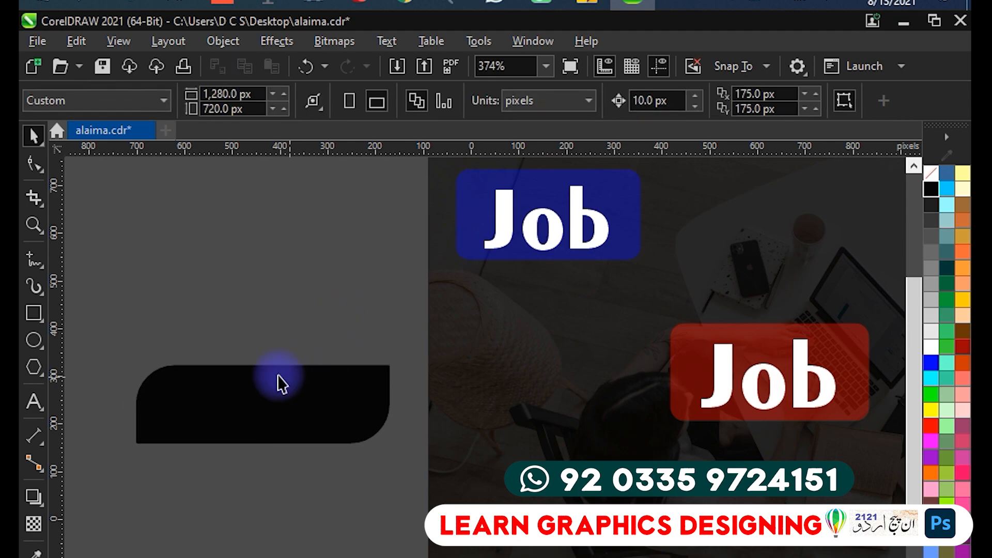
{"action": "left_click", "coordinate": [169, 395]}
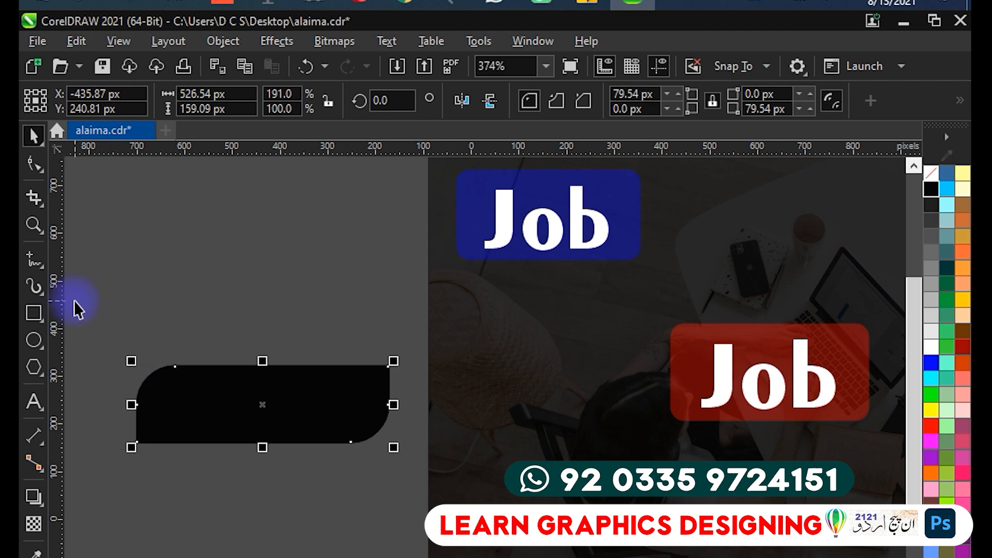
{"action": "left_click", "coordinate": [87, 295]}
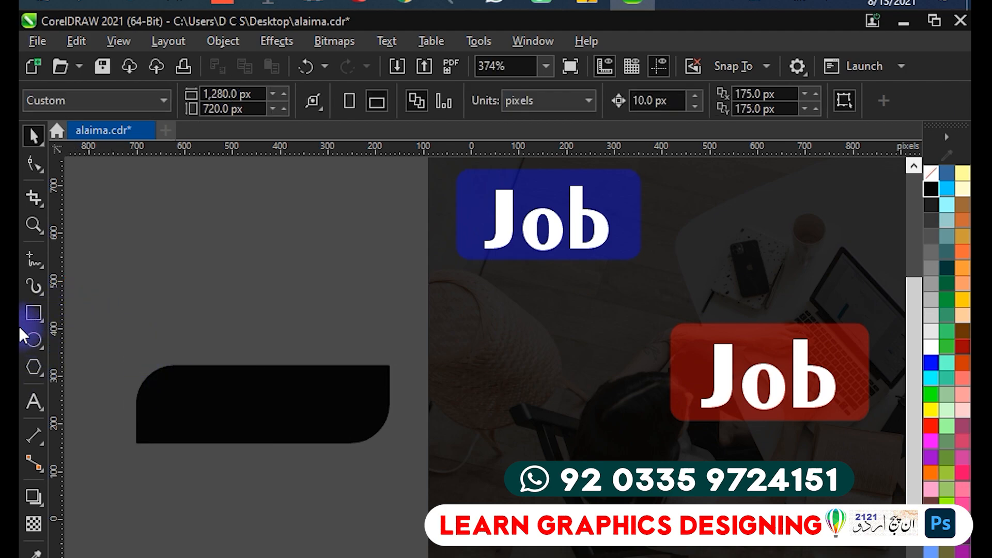
- Draw a second rectangle about 386 by 214 px in the empty area above the black shape
{"action": "left_click", "coordinate": [35, 312]}
{"action": "left_click_drag", "start_coordinate": [110, 193], "coordinate": [299, 298]}
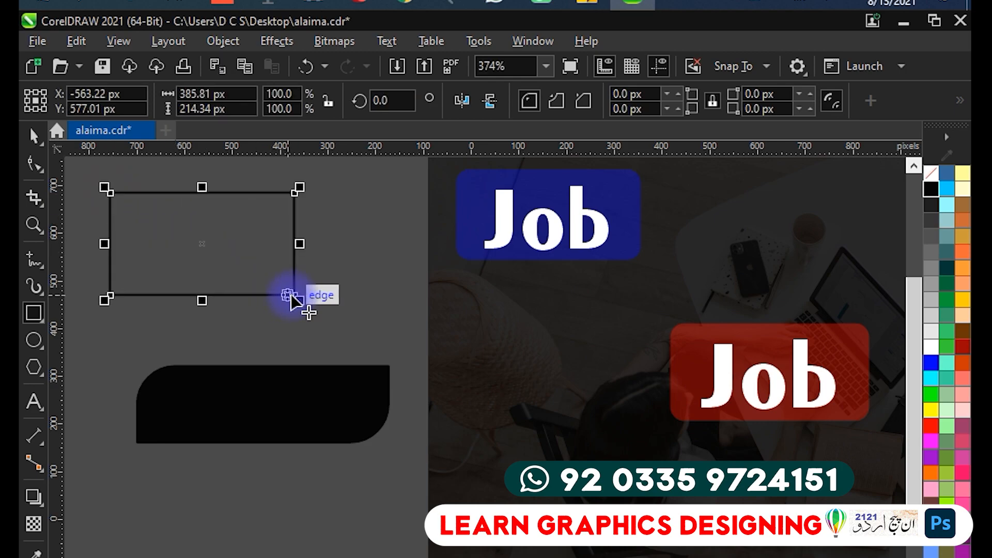
{"action": "scroll", "coordinate": [124, 209], "scroll_direction": "up", "scroll_amount": 1}
{"action": "scroll", "coordinate": [124, 209], "scroll_direction": "up", "scroll_amount": 1}
{"action": "left_click_drag", "start_coordinate": [127, 210], "coordinate": [221, 306]}
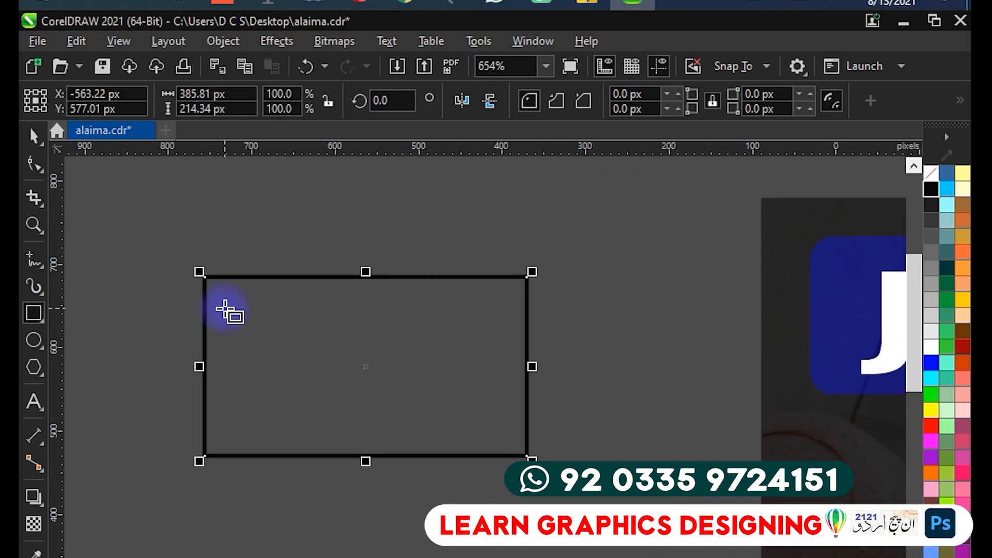
- Convert the new rectangle to curves and move its upper-left node inward along the top edge to slant the left side
{"action": "left_click", "coordinate": [41, 169]}
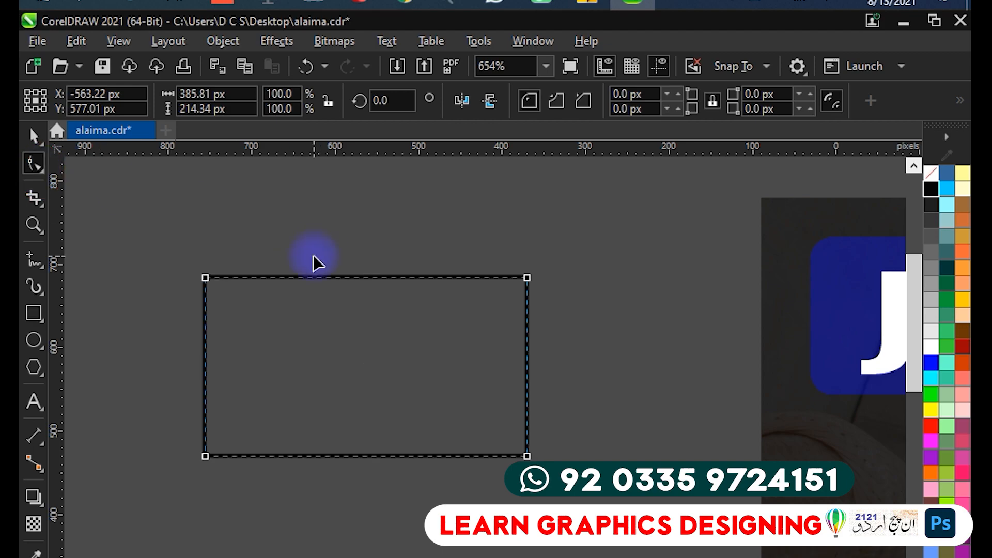
{"action": "mouse_move", "coordinate": [206, 279]}
{"action": "left_mouse_down"}
{"action": "mouse_move", "coordinate": [228, 280]}
{"action": "mouse_move", "coordinate": [199, 278]}
{"action": "left_mouse_up"}
{"action": "key", "text": "ctrl+z"}
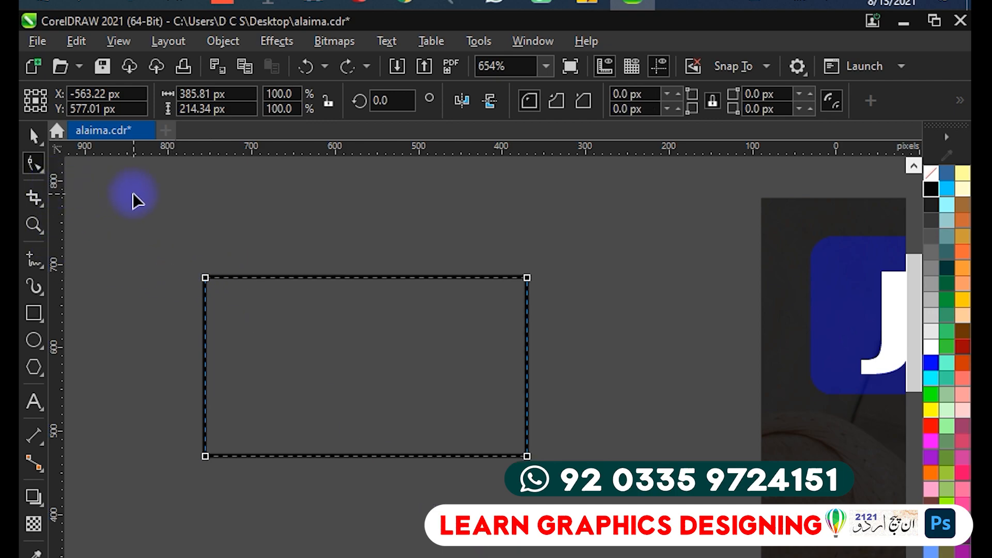
{"action": "key", "text": "ctrl+q"}
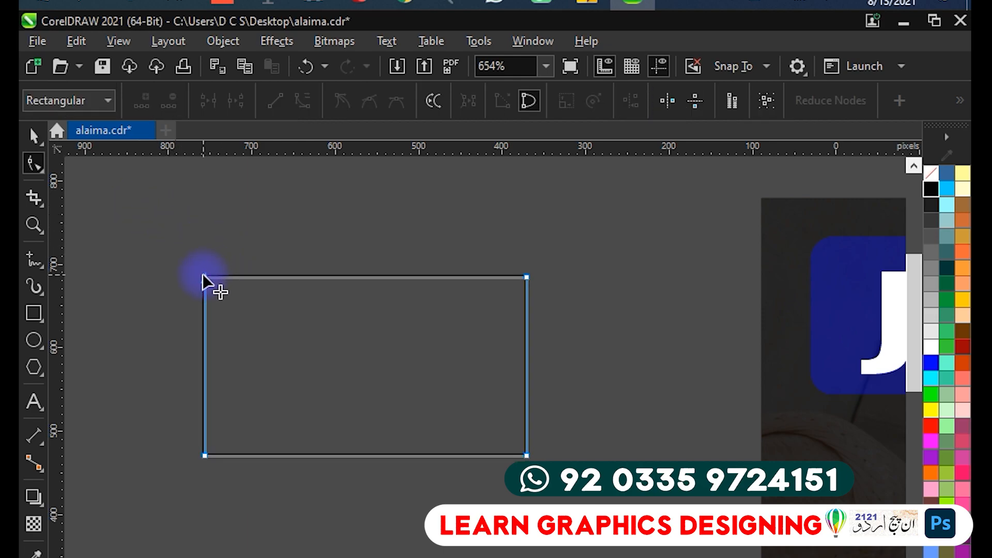
{"action": "left_click_drag", "start_coordinate": [205, 277], "coordinate": [313, 278]}
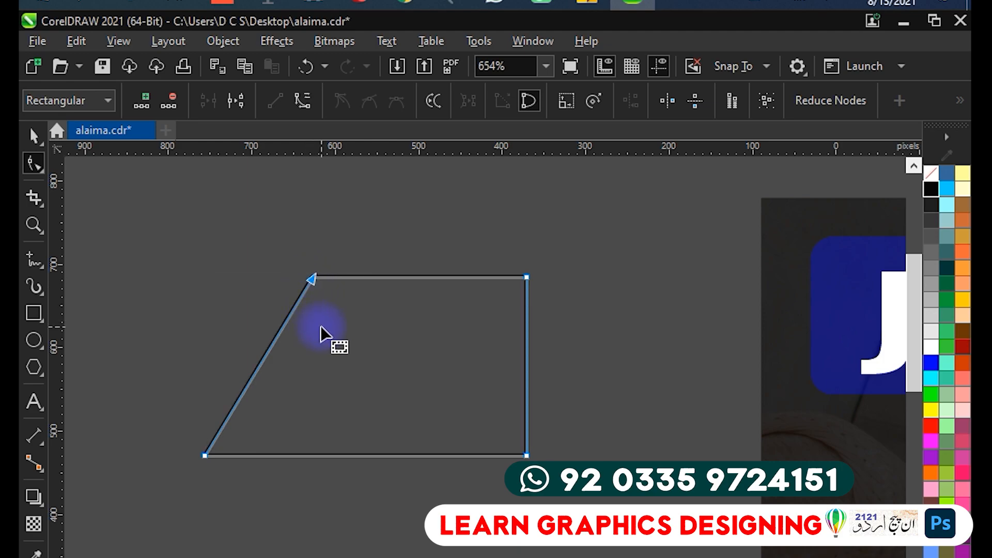
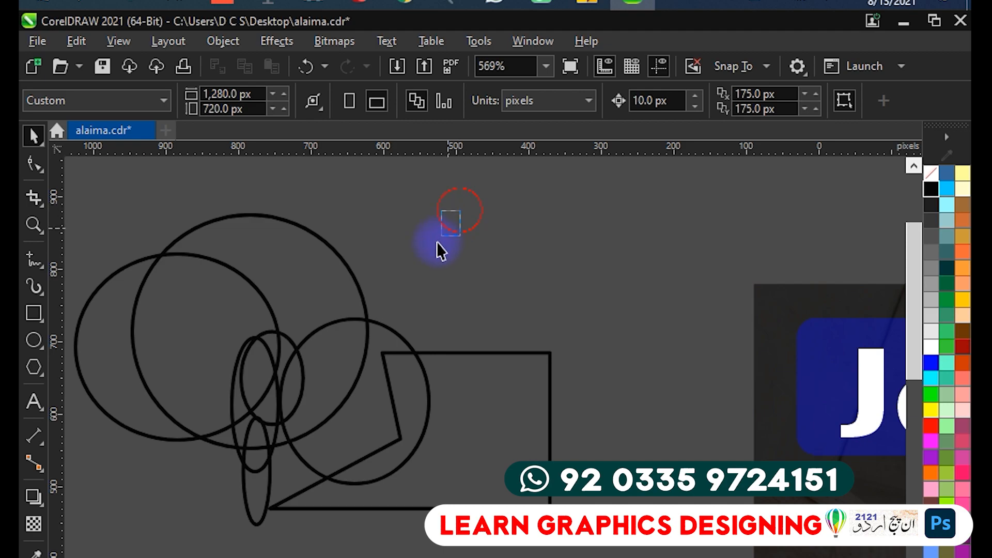
- Delete the small ellipses and the two large circles around the notched outline shape
{"action": "key", "text": "Delete"}
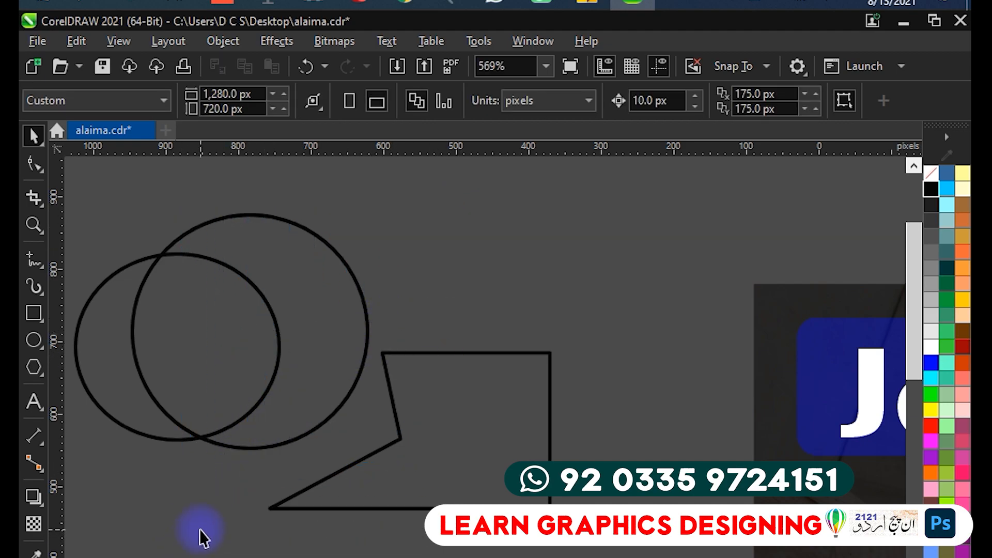
{"action": "left_click", "coordinate": [235, 448]}
{"action": "key", "text": "Delete"}
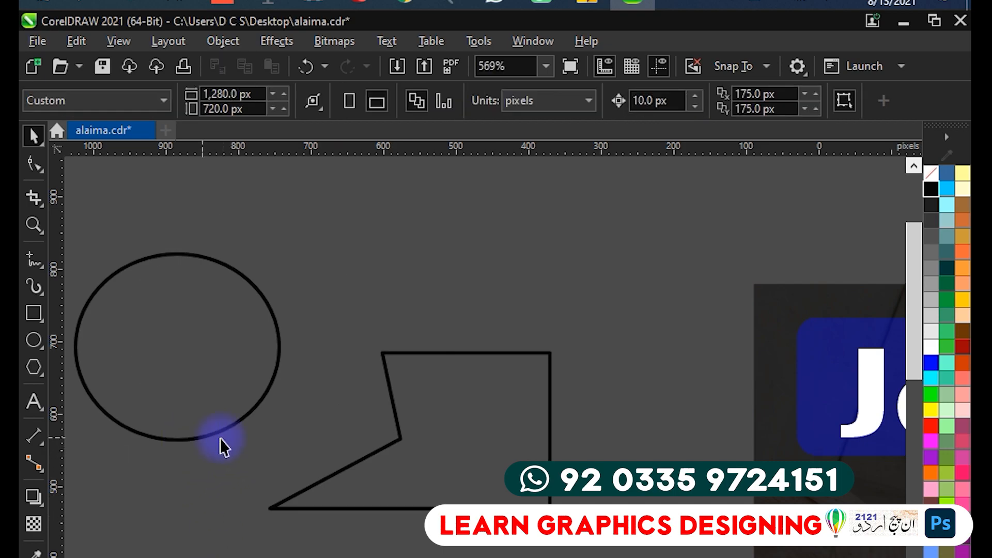
{"action": "left_click", "coordinate": [200, 437]}
{"action": "key", "text": "Delete"}
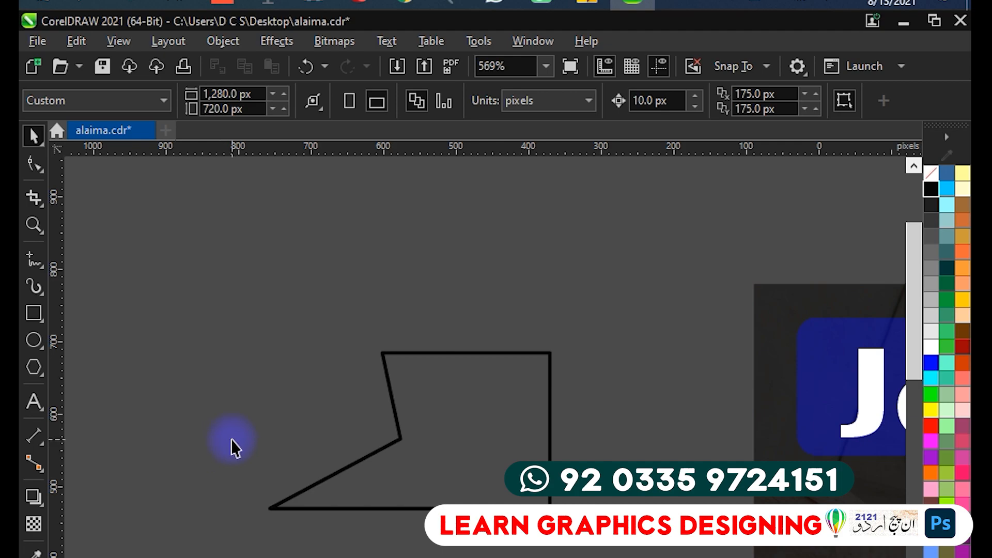
- Examine the notched outline shape alongside the black shape and the thumbnail design
{"action": "left_click_drag", "start_coordinate": [230, 443], "coordinate": [221, 436]}
{"action": "left_click", "coordinate": [432, 436]}
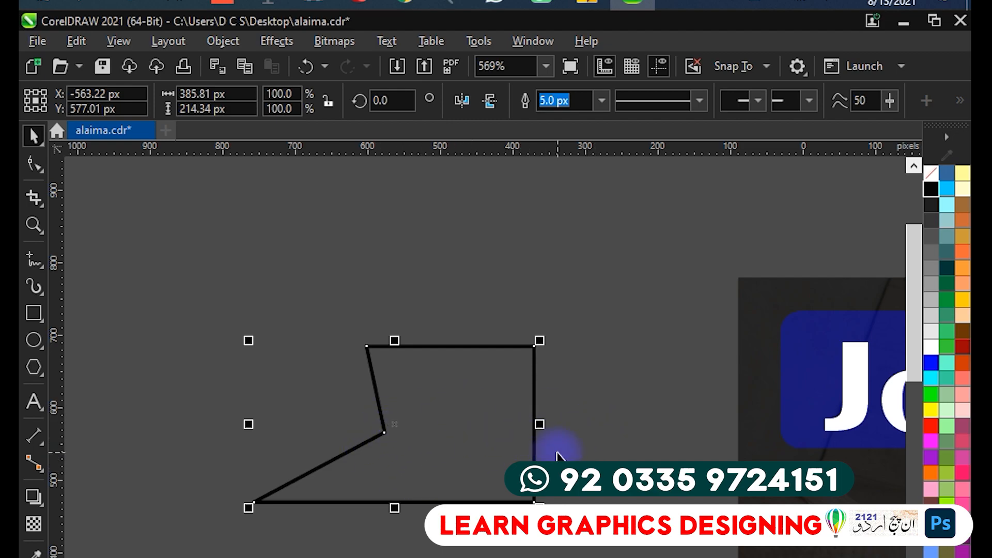
{"action": "scroll", "coordinate": [551, 401], "scroll_direction": "down", "scroll_amount": 3}
{"action": "scroll", "coordinate": [132, 243], "scroll_direction": "up", "scroll_amount": 2}
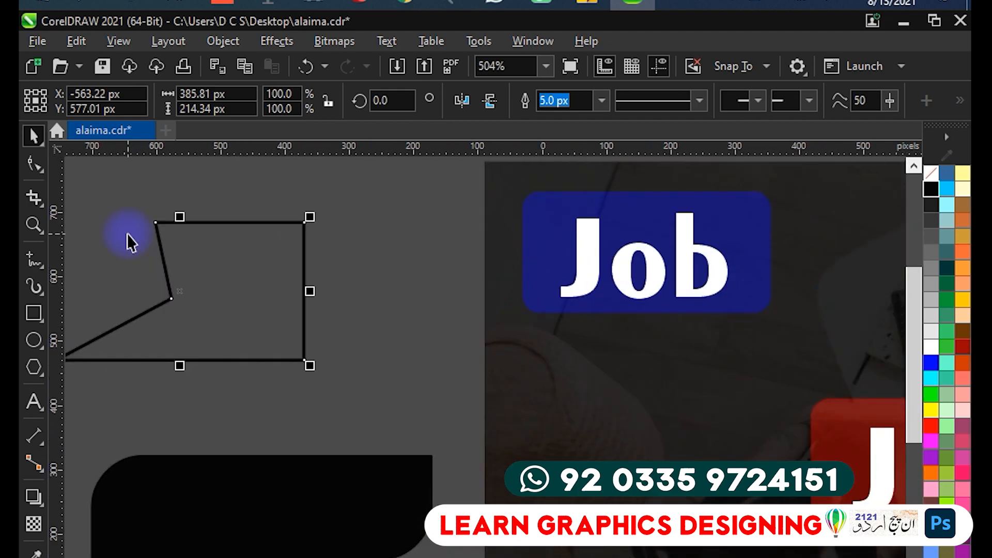
{"action": "scroll", "coordinate": [184, 284], "scroll_direction": "up", "scroll_amount": 1}
{"action": "left_click_drag", "start_coordinate": [184, 284], "coordinate": [284, 343]}
{"action": "scroll", "coordinate": [322, 327], "scroll_direction": "up", "scroll_amount": 1}
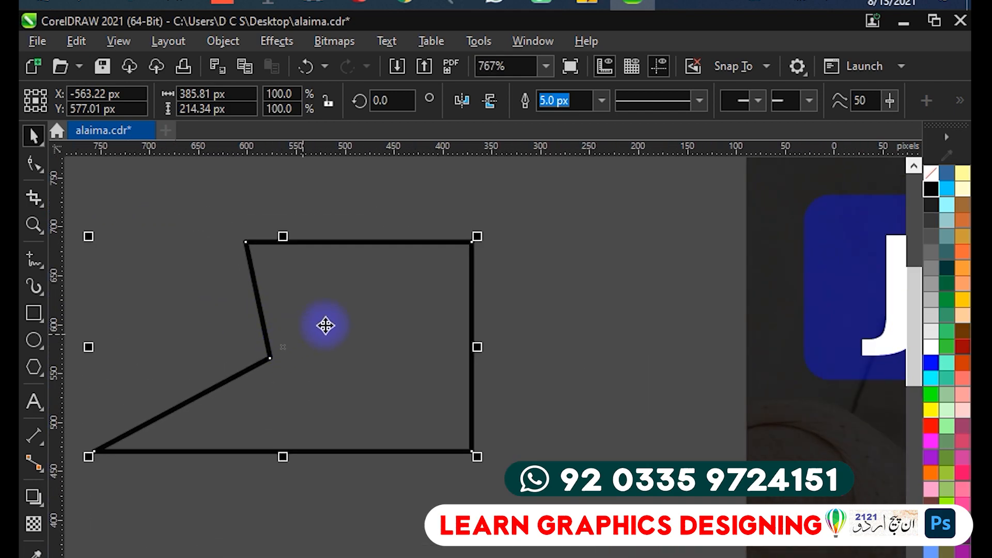
{"action": "scroll", "coordinate": [342, 332], "scroll_direction": "down", "scroll_amount": 2}
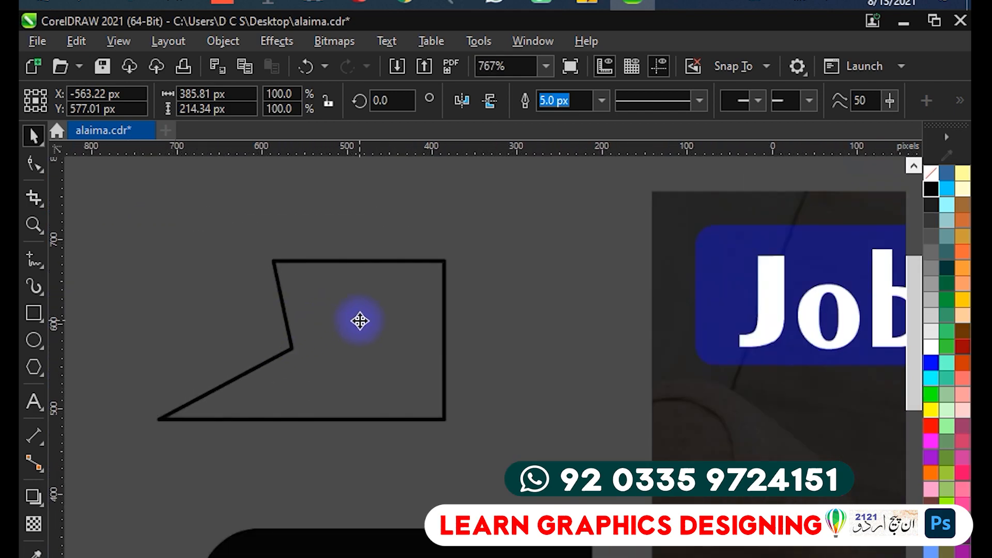
{"action": "left_click_drag", "start_coordinate": [476, 332], "coordinate": [353, 370]}
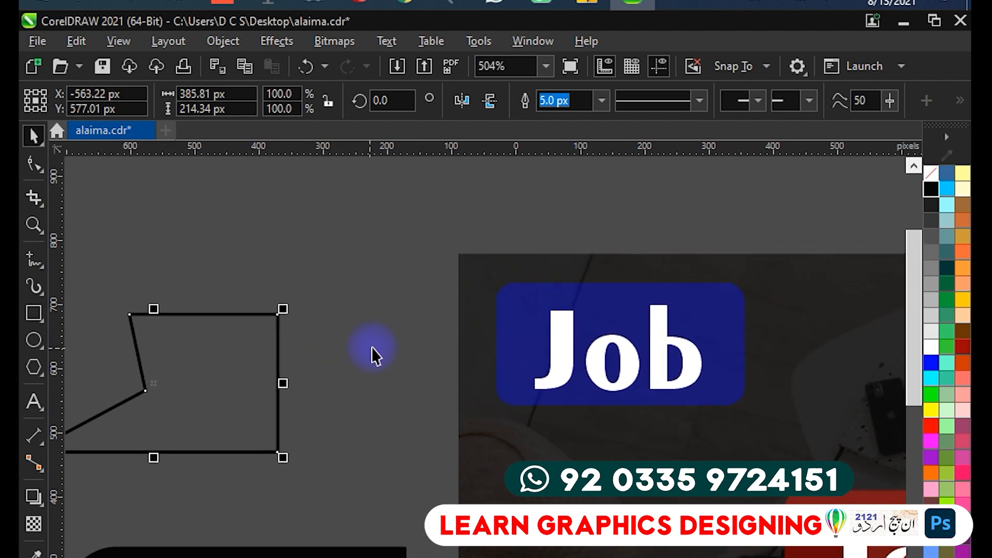
{"action": "left_click", "coordinate": [371, 352]}
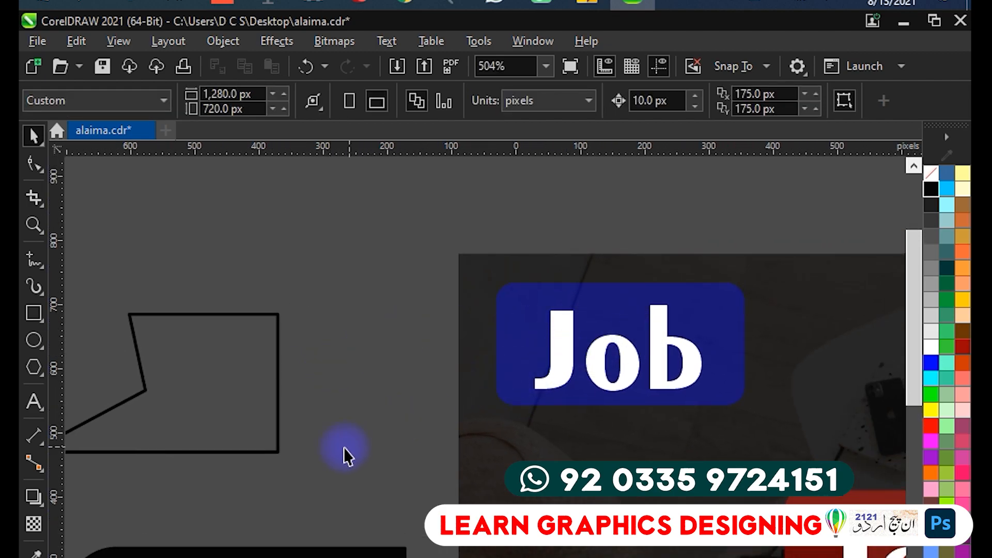
{"action": "left_click_drag", "start_coordinate": [328, 461], "coordinate": [462, 366]}
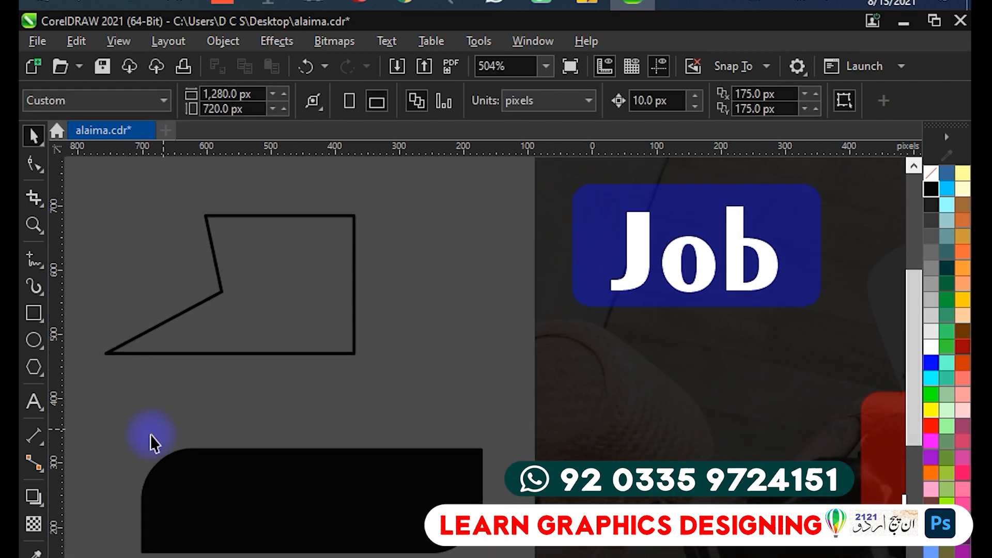
- Add the text "gds" in 24 pt Arial over the black shape and fill it white
{"action": "left_click", "coordinate": [34, 402]}
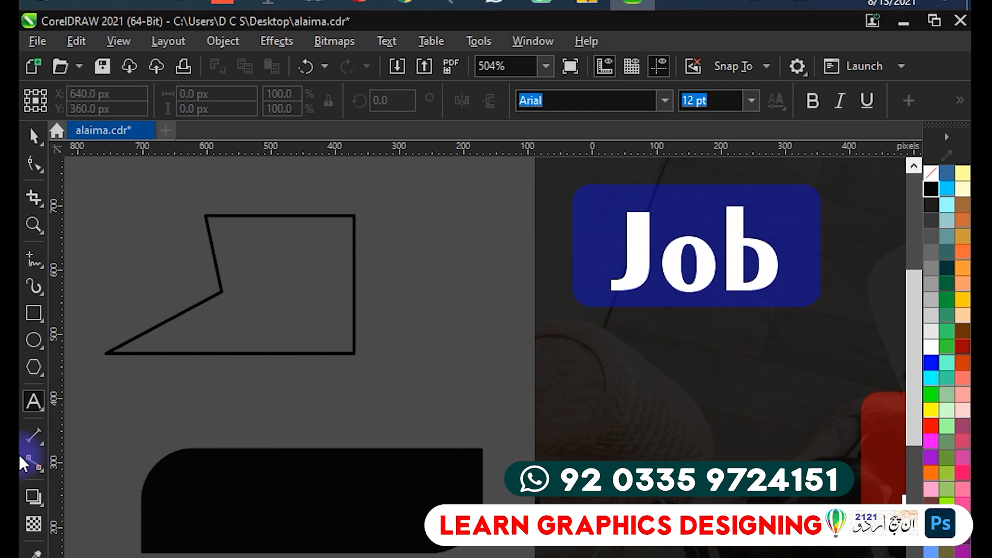
{"action": "left_click", "coordinate": [191, 487]}
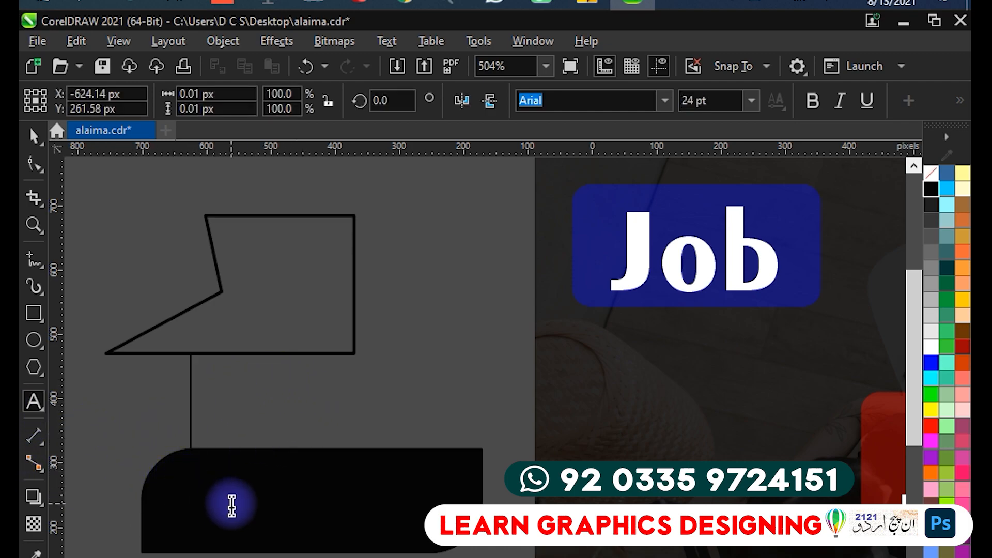
{"action": "type", "text": "ads"}
{"action": "key", "text": "ctrl+a"}
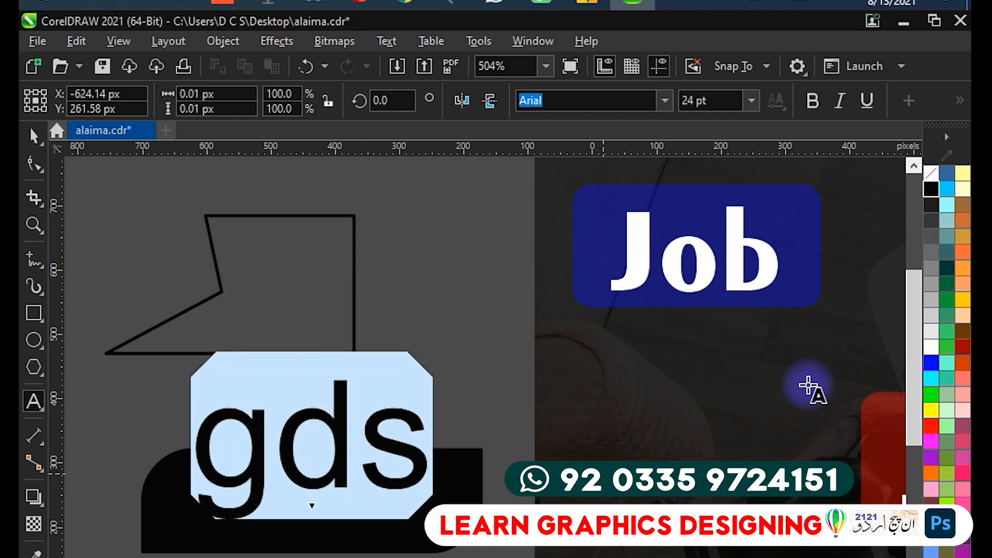
{"action": "left_click", "coordinate": [933, 349]}
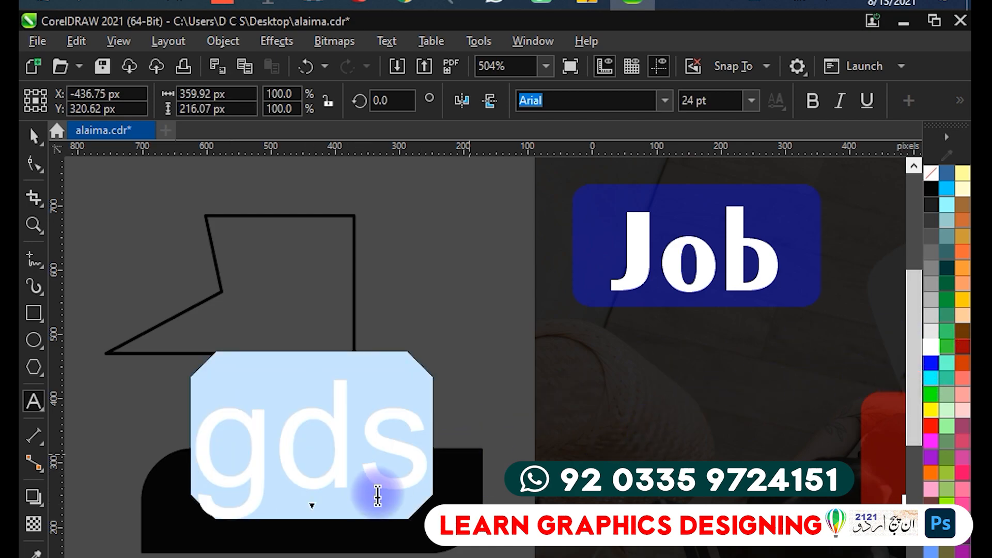
- Shrink the white "gds" text to about 211 by 127 px inside the black shape and save the document
{"action": "left_click", "coordinate": [307, 464]}
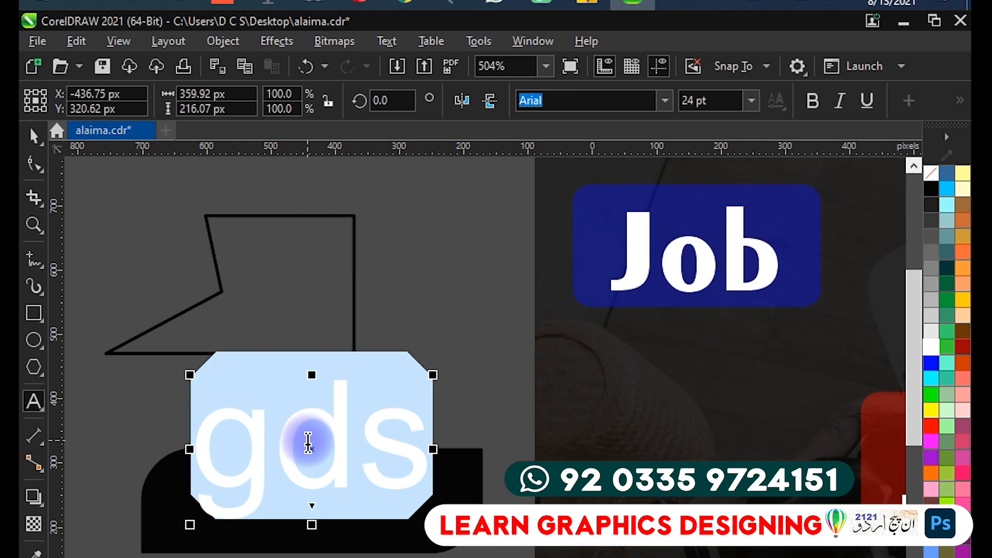
{"action": "left_click_drag", "start_coordinate": [307, 447], "coordinate": [298, 484]}
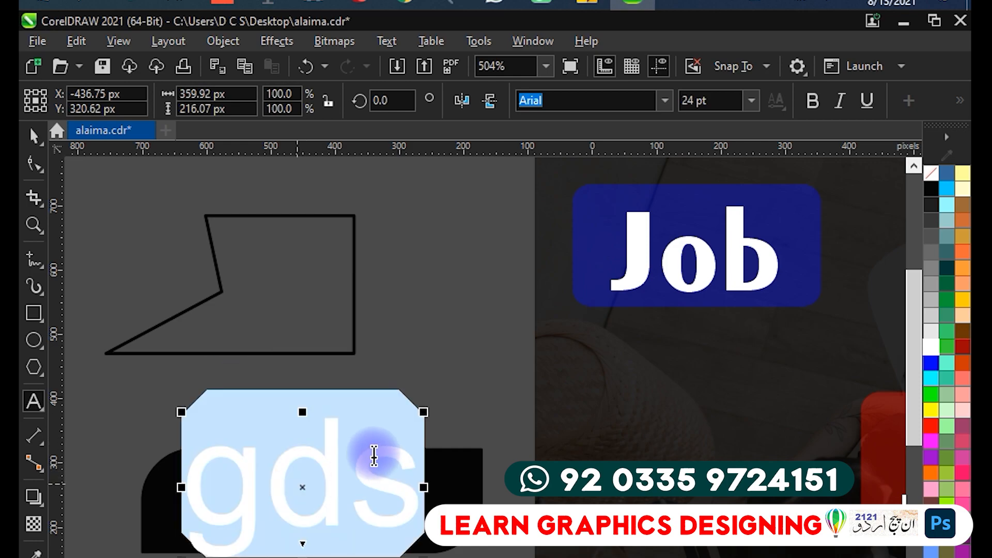
{"action": "left_click_drag", "start_coordinate": [425, 414], "coordinate": [329, 470]}
{"action": "key", "text": "space"}
{"action": "left_click_drag", "start_coordinate": [265, 518], "coordinate": [320, 506]}
{"action": "key", "text": "ctrl+s"}
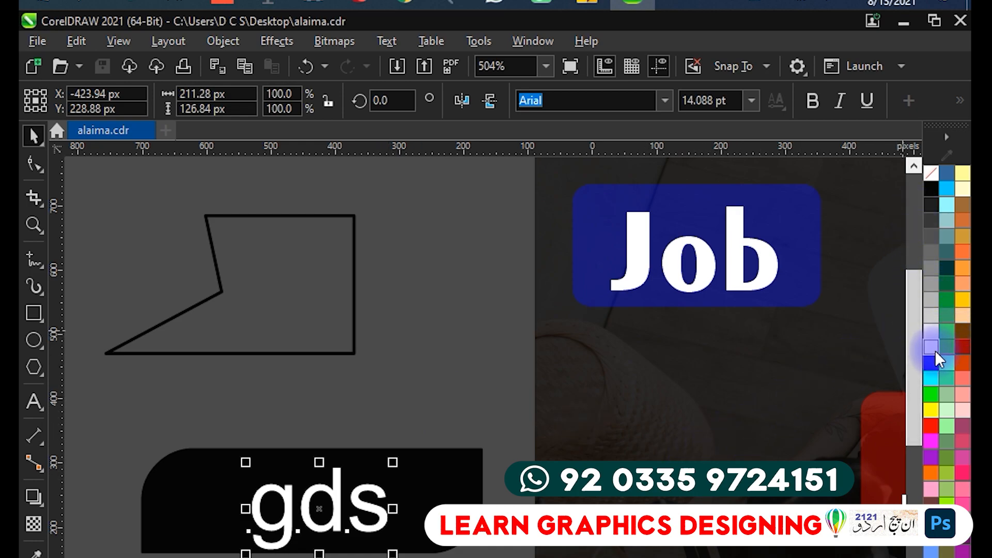
- Try a yellow outline on the "gds" text and undo it
{"action": "right_click", "coordinate": [928, 408]}
{"action": "left_click", "coordinate": [910, 421]}
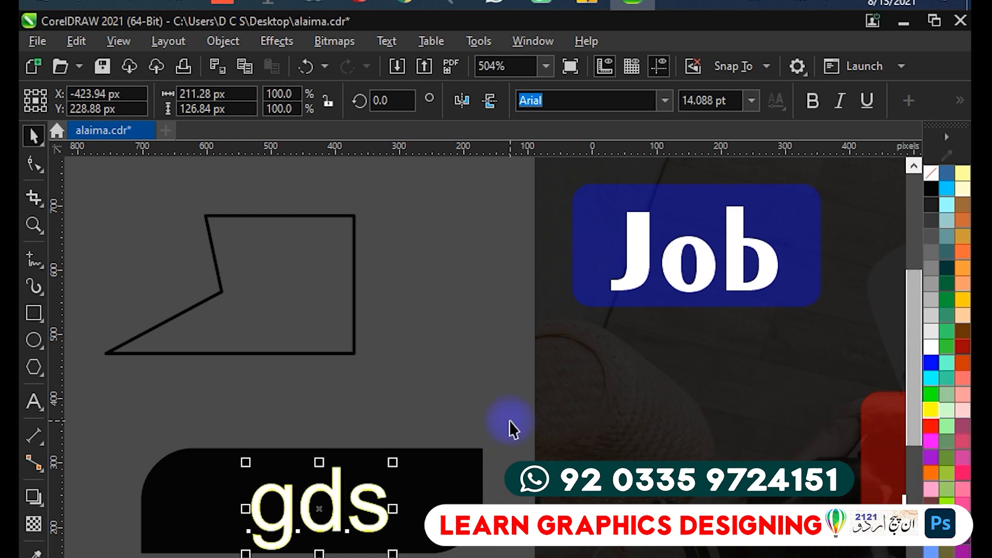
{"action": "scroll", "coordinate": [368, 496], "scroll_direction": "up", "scroll_amount": 4}
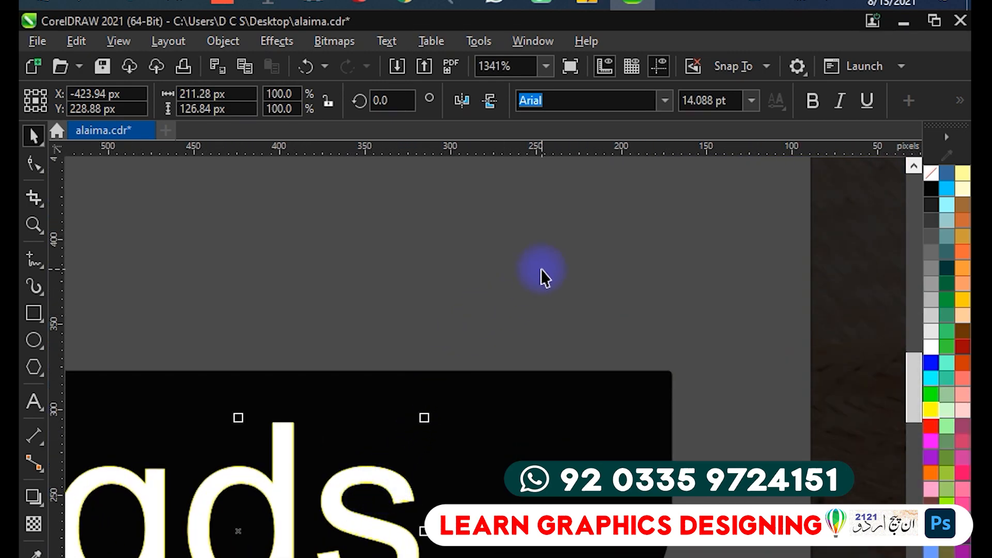
{"action": "left_click", "coordinate": [959, 101]}
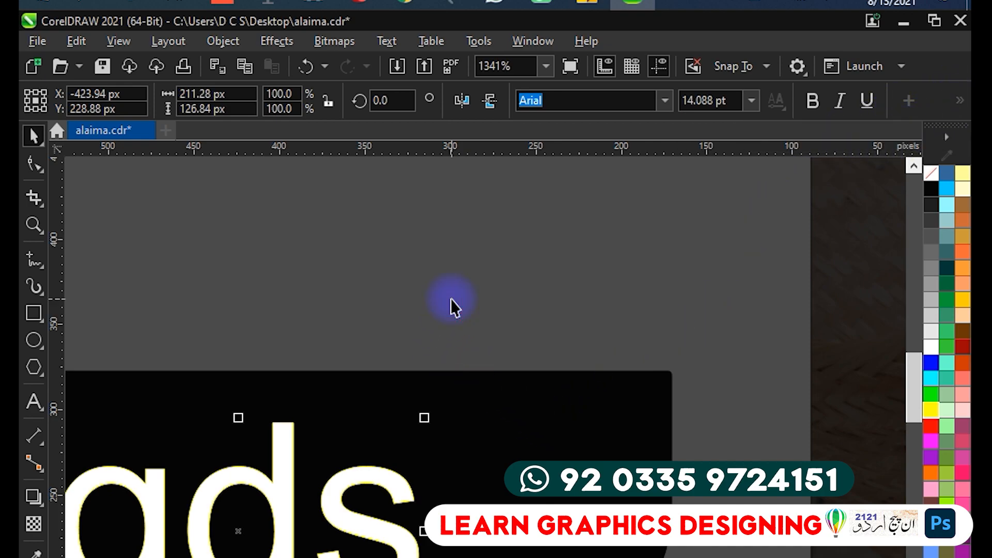
{"action": "key", "text": "ctrl+z"}
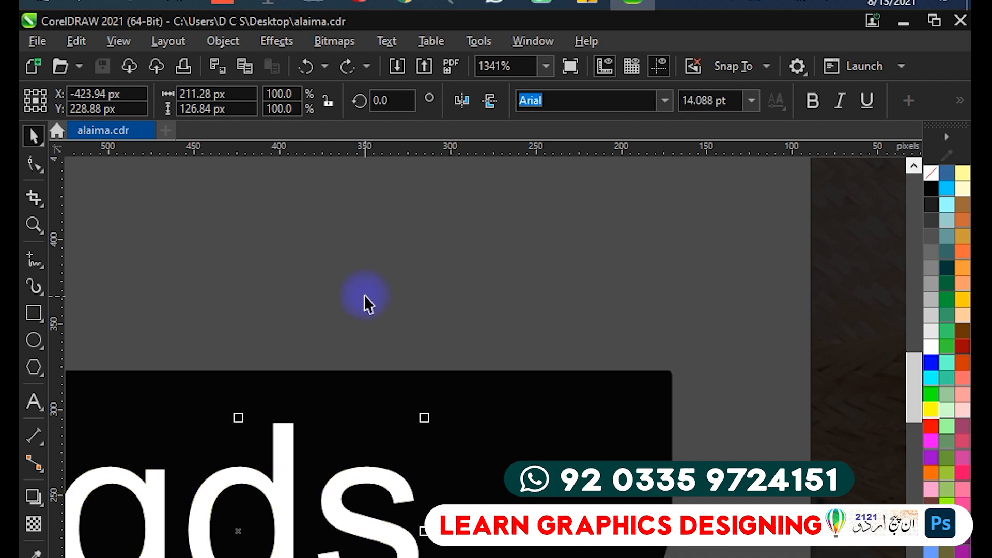
- Convert the "gds" text to curves and open the lettering for node editing
{"action": "scroll", "coordinate": [364, 292], "scroll_direction": "down", "scroll_amount": 2}
{"action": "left_click_drag", "start_coordinate": [348, 282], "coordinate": [406, 273]}
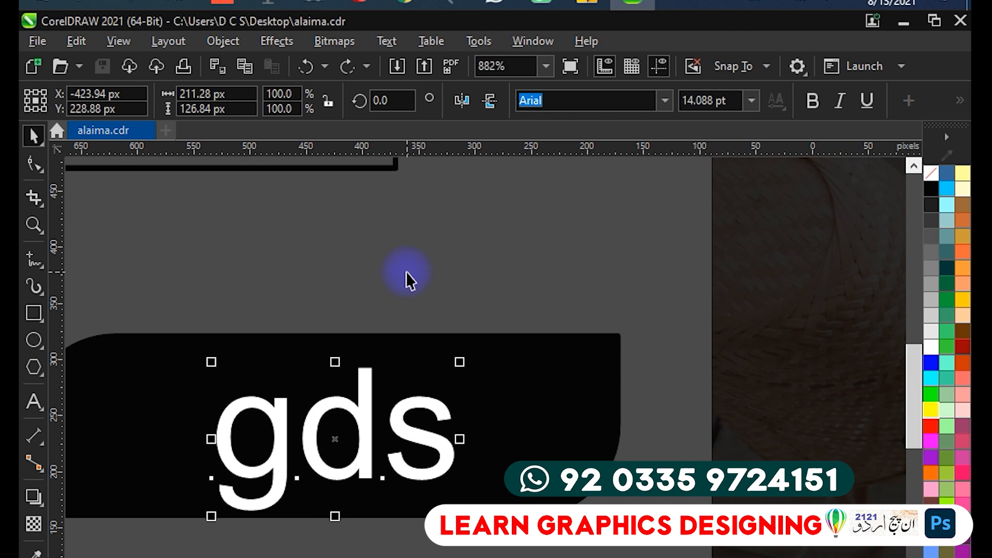
{"action": "key", "text": "ctrl+q"}
{"action": "left_click", "coordinate": [417, 268]}
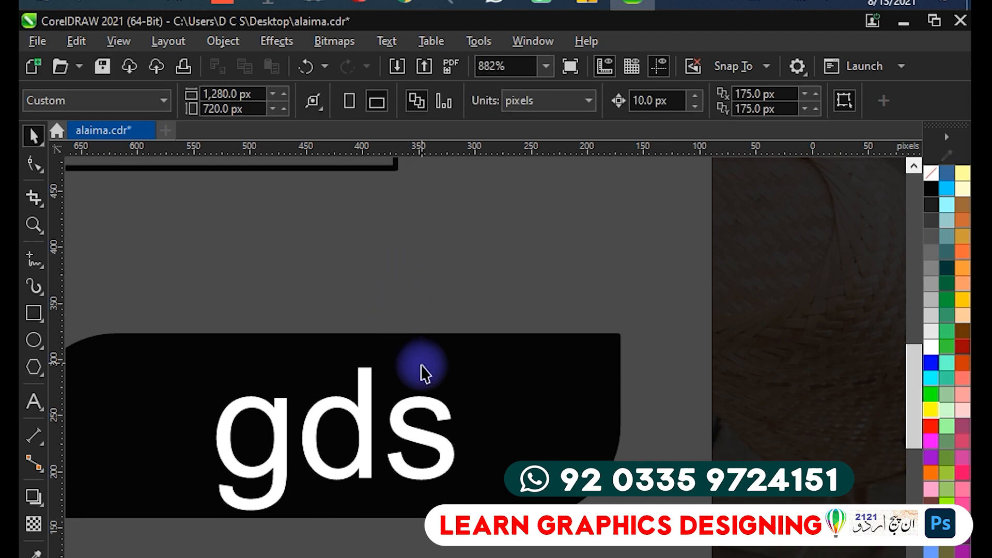
{"action": "left_click", "coordinate": [366, 421]}
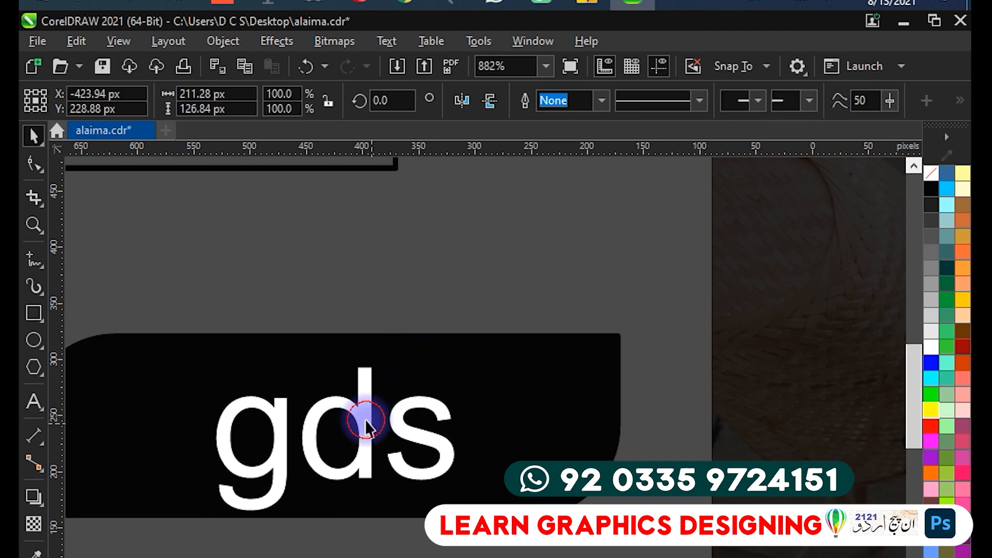
{"action": "double_click", "coordinate": [365, 420]}
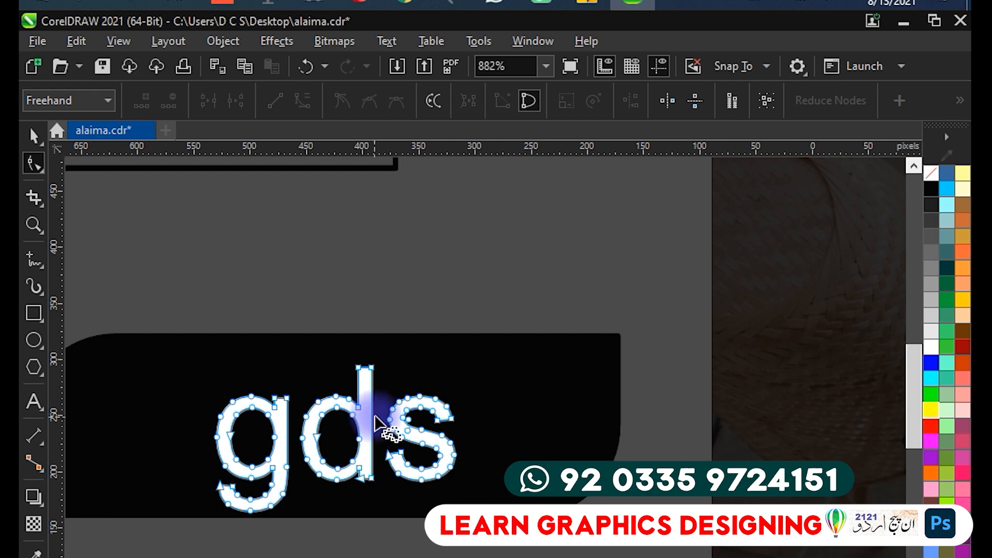
- Pull the upper-right nodes of the d stem, the g and the s upward into pointed spikes
{"action": "scroll", "coordinate": [355, 377], "scroll_direction": "up", "scroll_amount": 2}
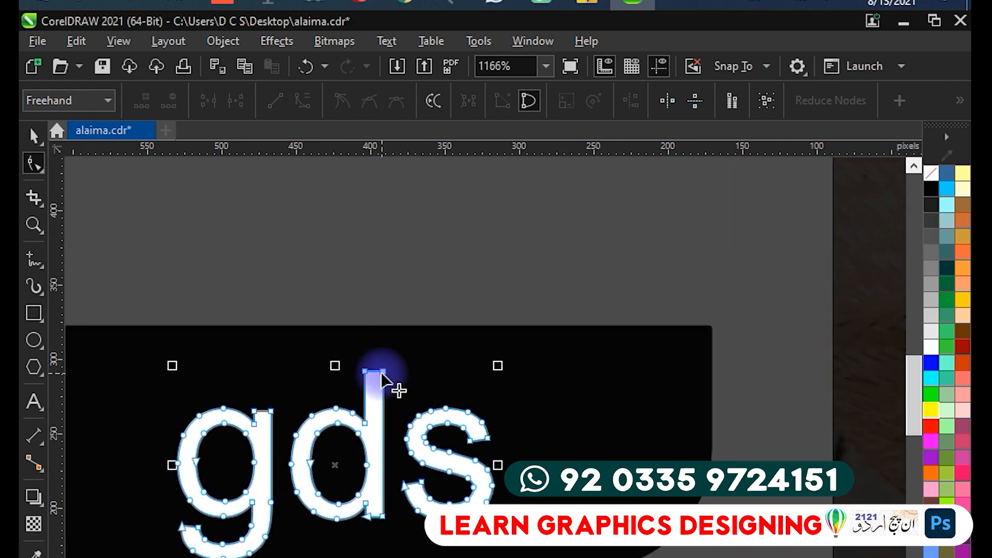
{"action": "left_click_drag", "start_coordinate": [382, 376], "coordinate": [424, 274]}
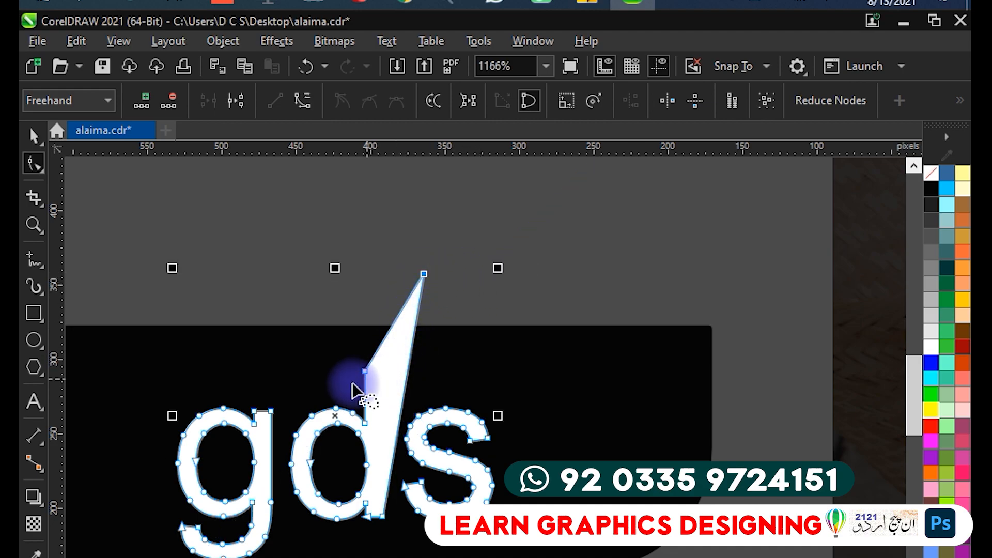
{"action": "left_click_drag", "start_coordinate": [269, 412], "coordinate": [337, 387]}
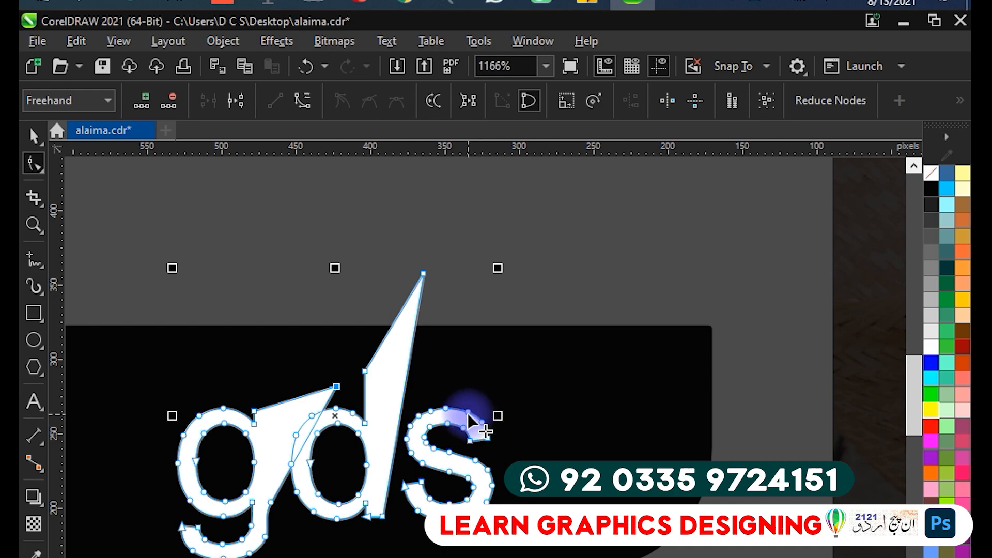
{"action": "left_click_drag", "start_coordinate": [469, 415], "coordinate": [484, 358]}
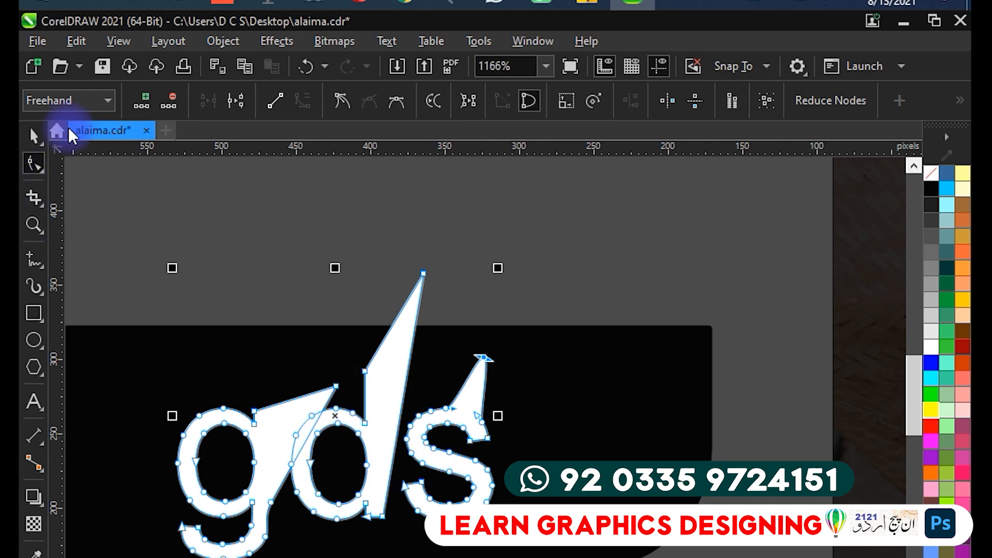
{"action": "left_click", "coordinate": [40, 144]}
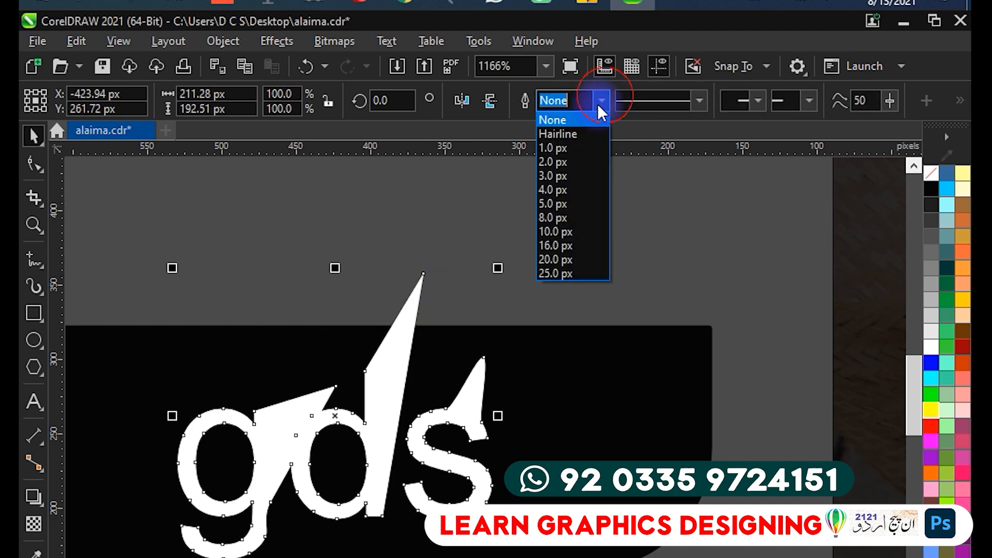
- Give the reshaped "gds" lettering a 16 px outline and colour that outline yellow
{"action": "left_click", "coordinate": [595, 246]}
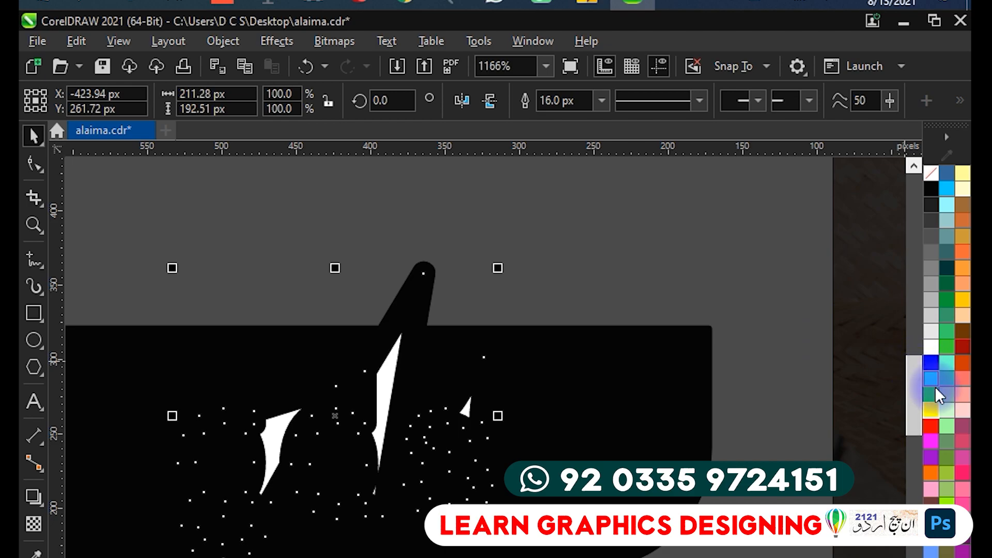
{"action": "right_click", "coordinate": [931, 409]}
{"action": "left_click", "coordinate": [916, 418]}
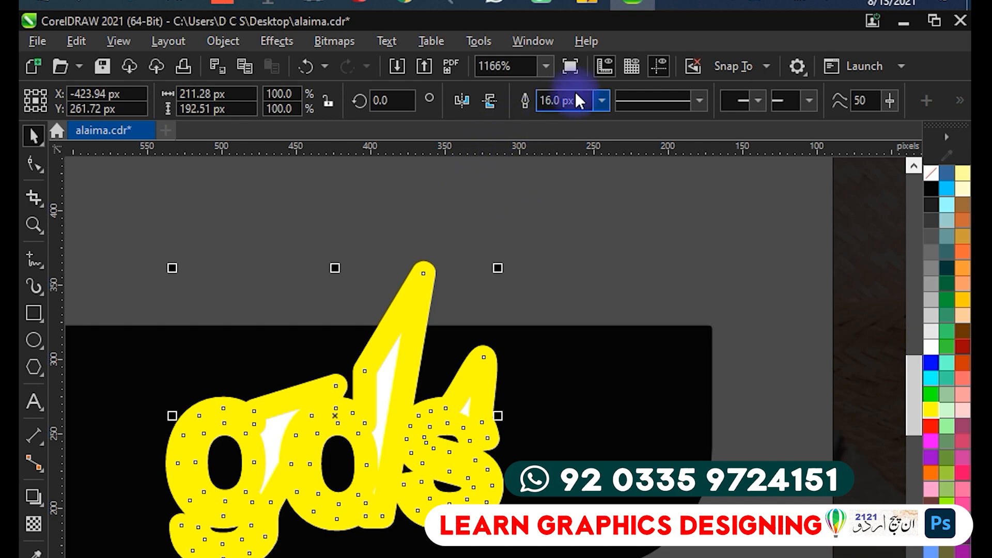
- Set the outline width of the "gds" lettering to 3 px and deselect it
{"action": "left_click", "coordinate": [602, 101]}
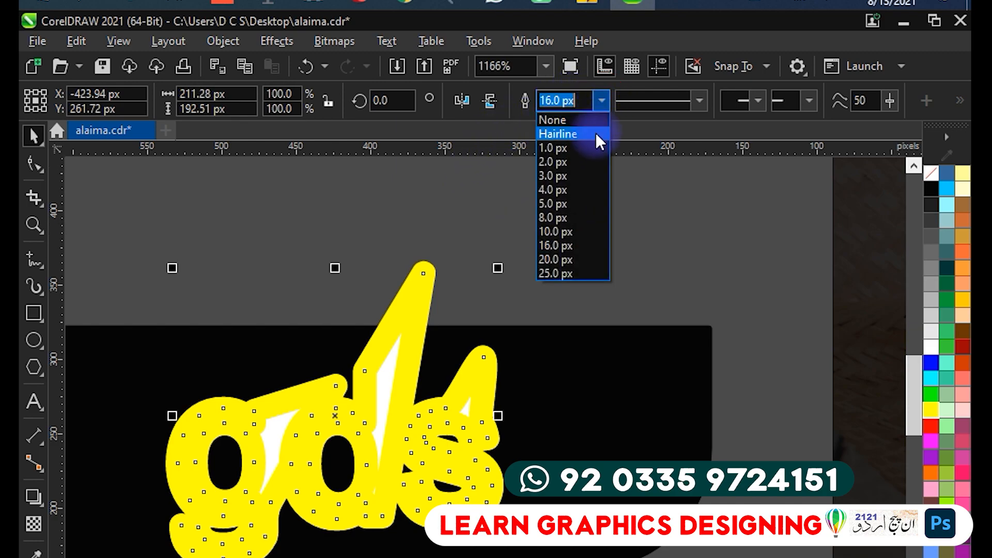
{"action": "left_click", "coordinate": [571, 176]}
{"action": "left_click", "coordinate": [578, 191]}
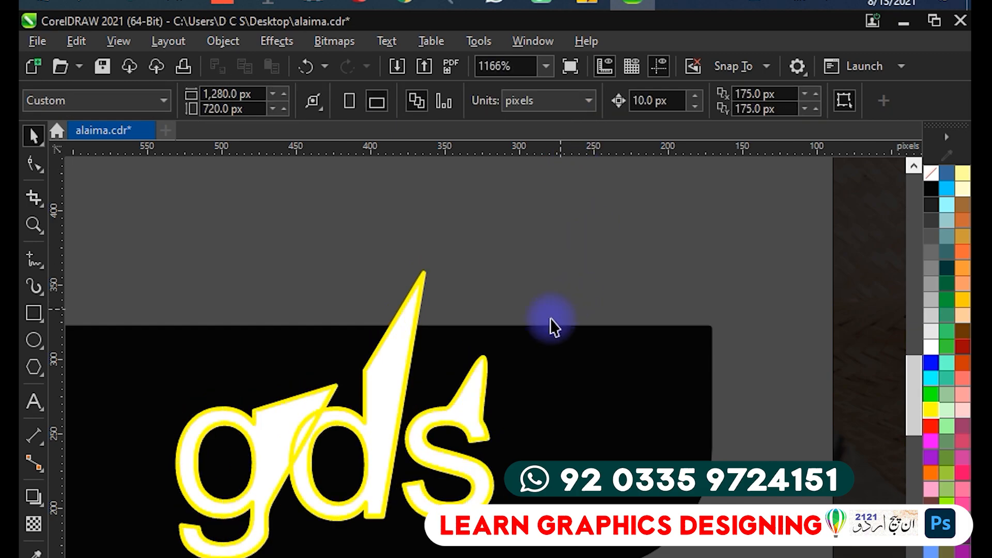
{"action": "left_click", "coordinate": [462, 417]}
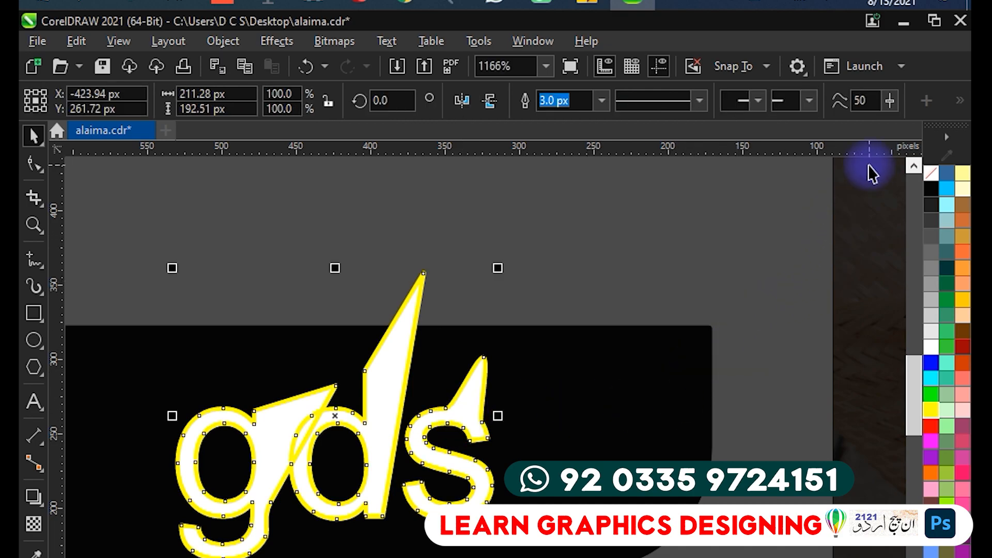
{"action": "right_click", "coordinate": [929, 172]}
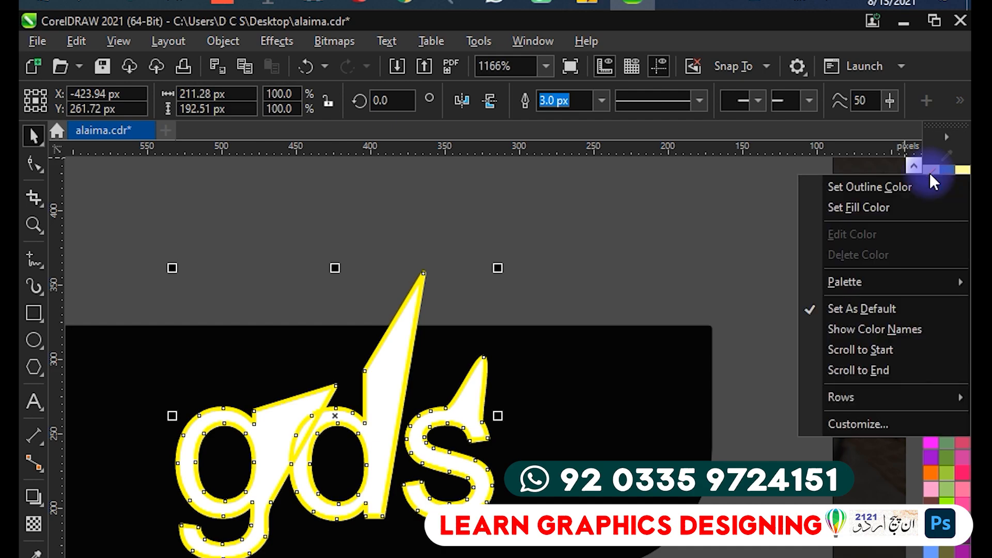
{"action": "left_click", "coordinate": [781, 200]}
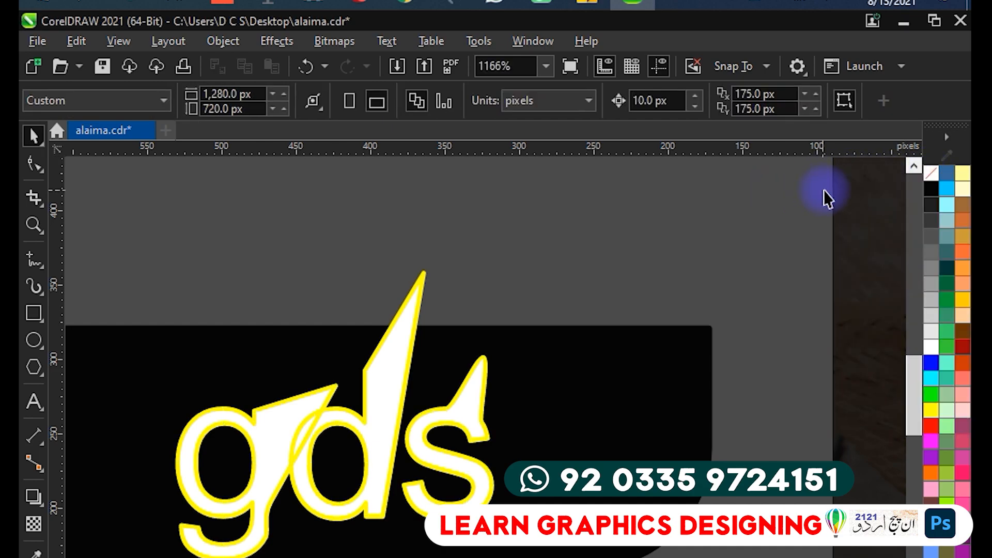
- Remove the white fill from the "gds" lettering, keeping its yellow outline, and deselect it
{"action": "left_click", "coordinate": [464, 424]}
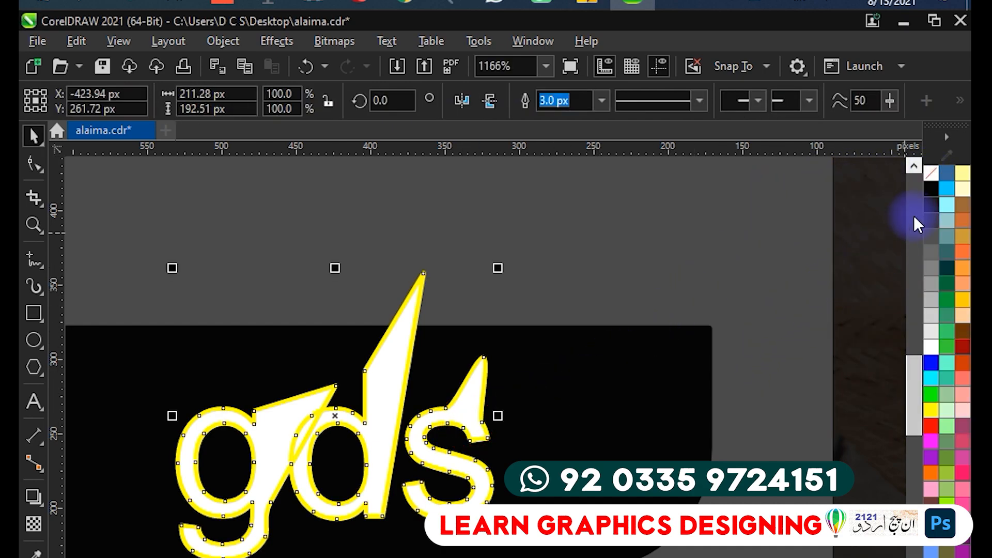
{"action": "left_click", "coordinate": [928, 174]}
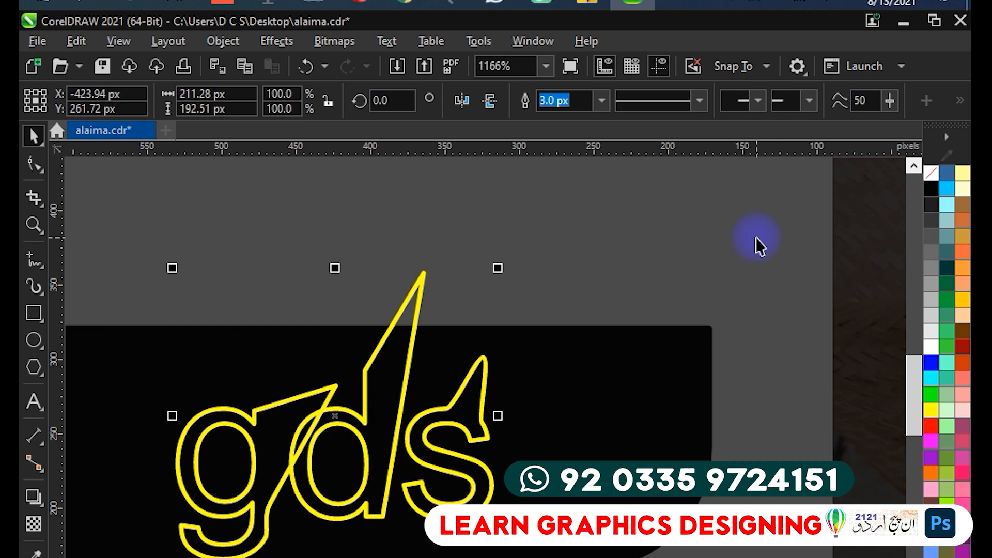
{"action": "left_click", "coordinate": [756, 237]}
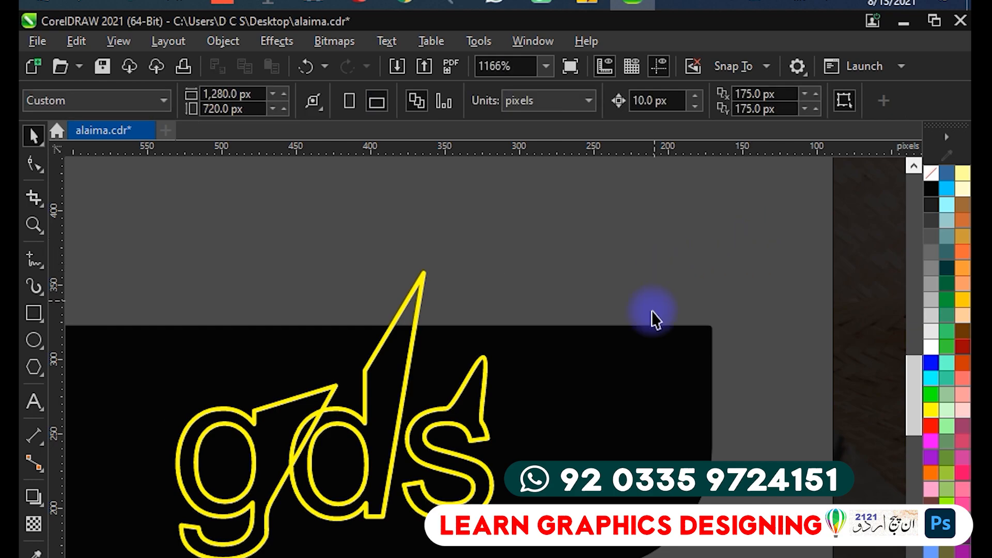
- Try outline widths of 2 px and 10 px on the "gds" lettering
{"action": "scroll", "coordinate": [317, 444], "scroll_direction": "up", "scroll_amount": 2}
{"action": "scroll", "coordinate": [362, 403], "scroll_direction": "down", "scroll_amount": 2}
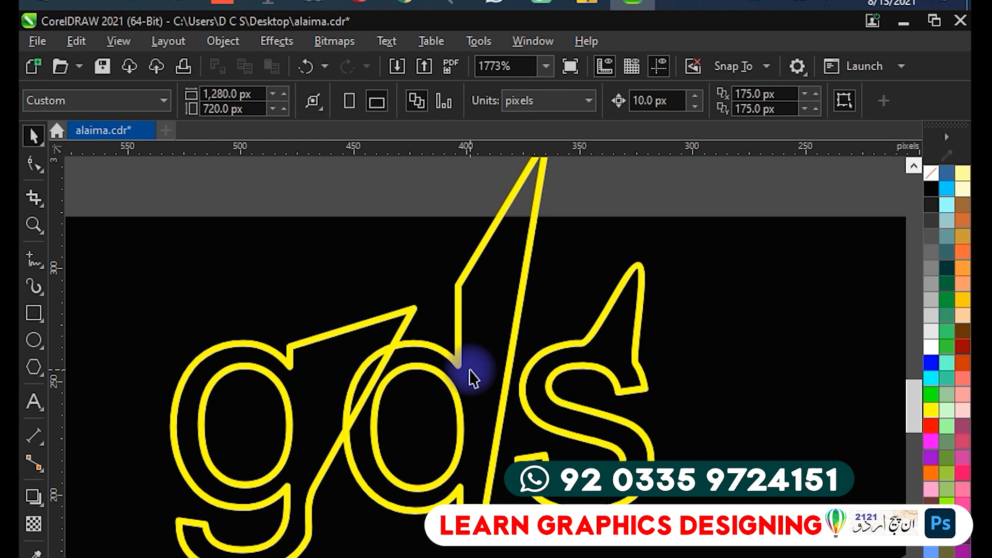
{"action": "left_click", "coordinate": [472, 377]}
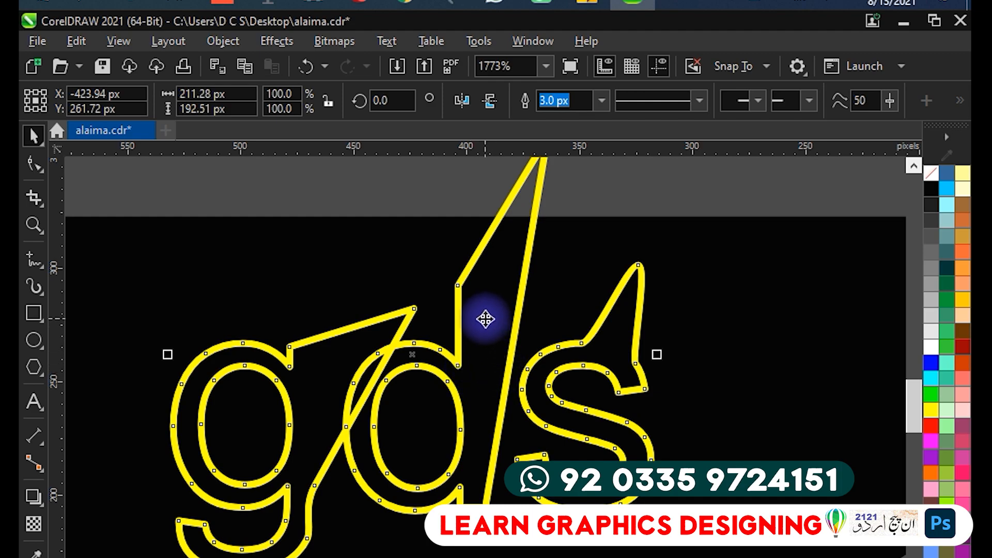
{"action": "left_click", "coordinate": [597, 99]}
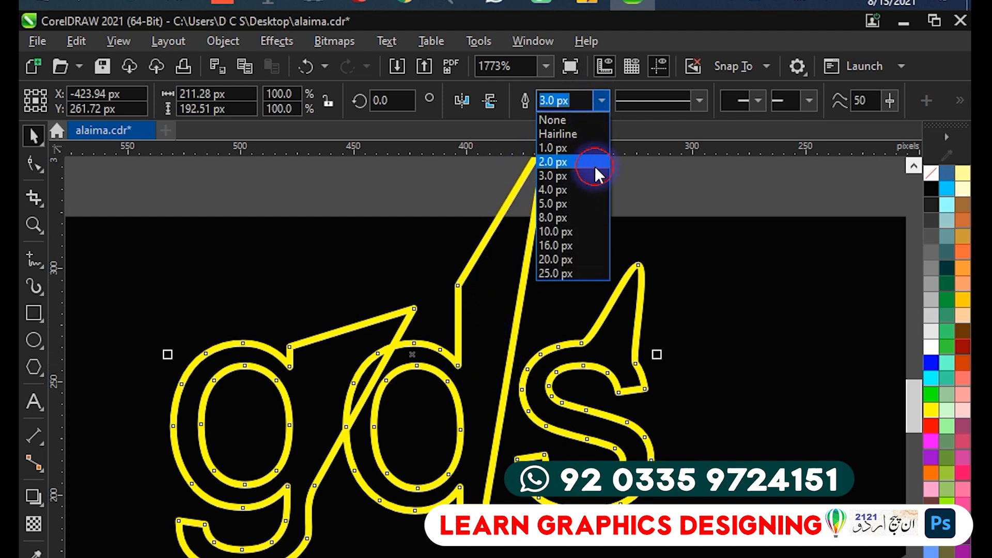
{"action": "left_click", "coordinate": [594, 166]}
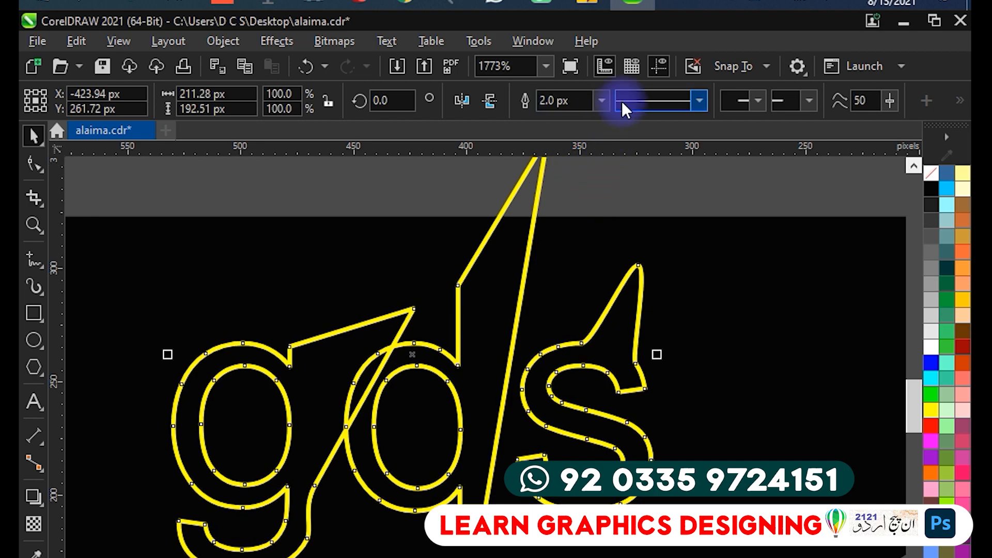
{"action": "left_click", "coordinate": [600, 100]}
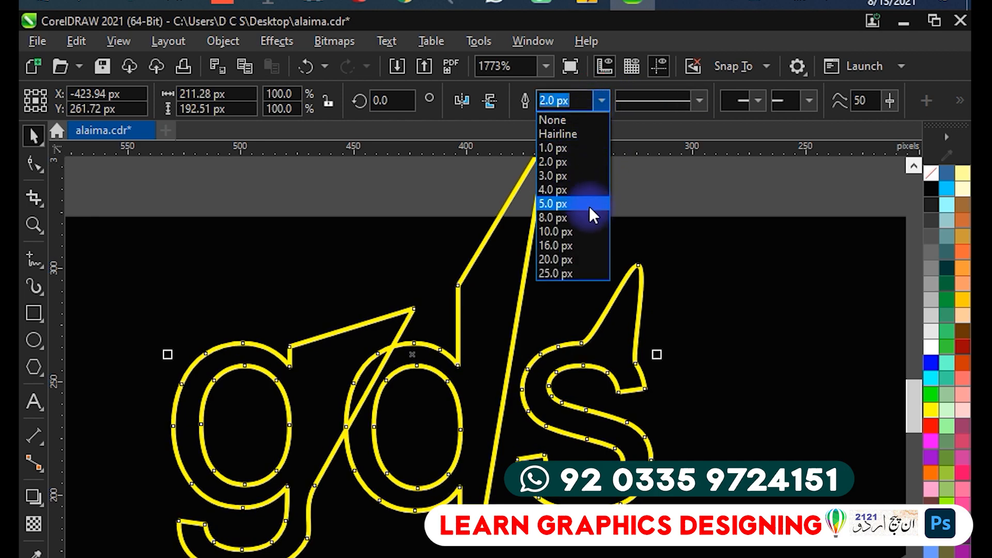
{"action": "left_click", "coordinate": [578, 233]}
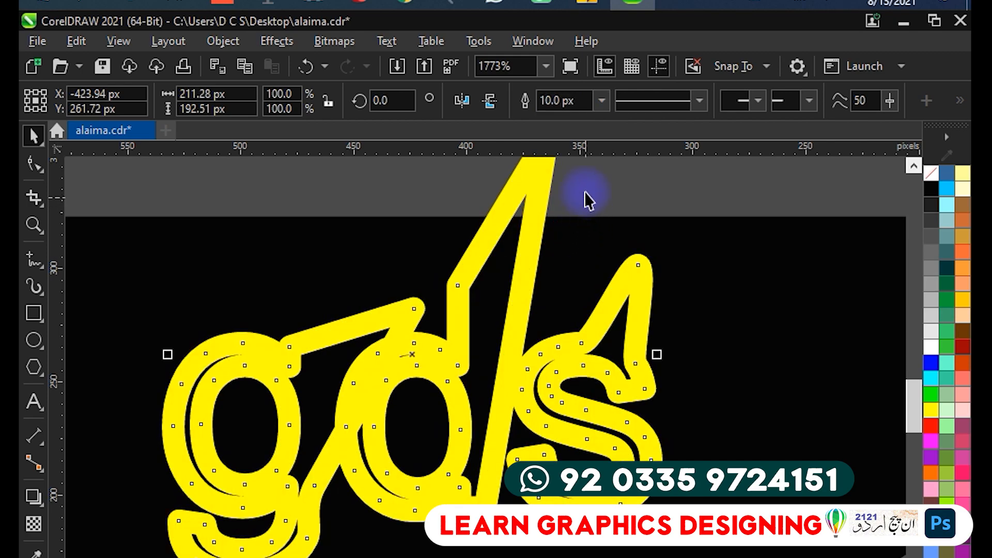
- Set the outline width of the "gds" lettering to 1 px and deselect it
{"action": "left_click", "coordinate": [601, 104]}
{"action": "left_click", "coordinate": [567, 145]}
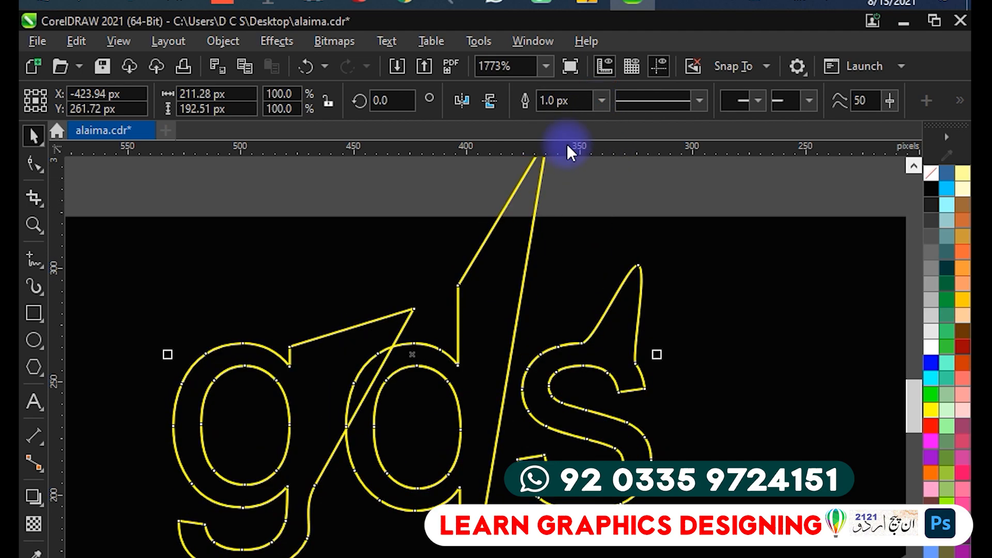
{"action": "scroll", "coordinate": [600, 253], "scroll_direction": "down", "scroll_amount": 3}
{"action": "scroll", "coordinate": [589, 274], "scroll_direction": "up", "scroll_amount": 2}
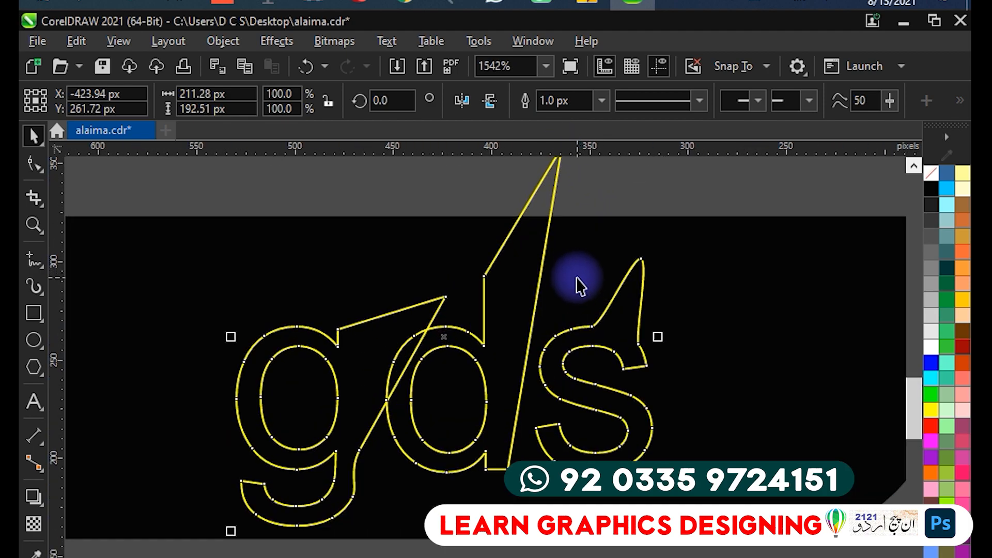
{"action": "left_click_drag", "start_coordinate": [568, 262], "coordinate": [538, 330]}
{"action": "left_click", "coordinate": [567, 266]}
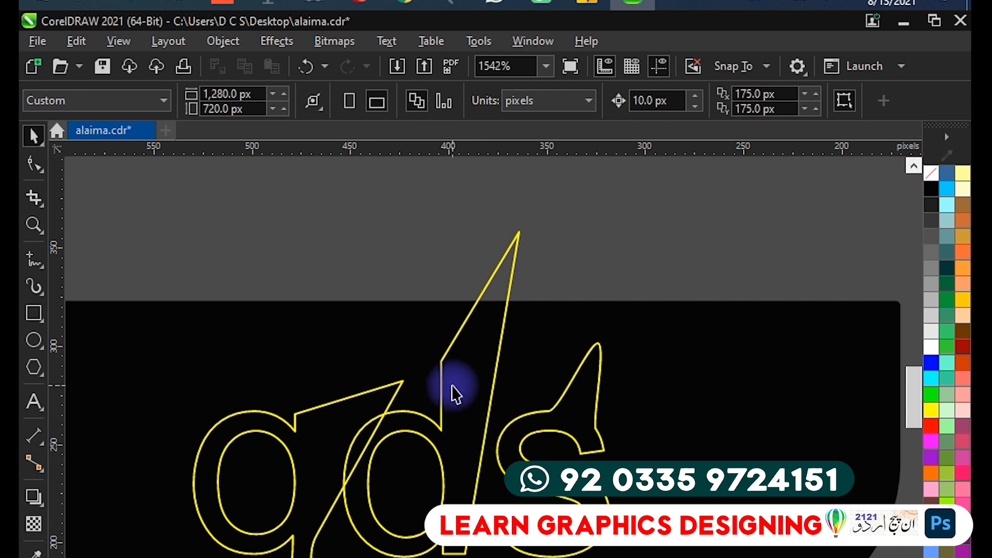
- Scale the "gds" lettering down proportionally to about 78.5 %, about 166 by 151 px
{"action": "left_click", "coordinate": [469, 374]}
{"action": "scroll", "coordinate": [516, 323], "scroll_direction": "down", "scroll_amount": 1}
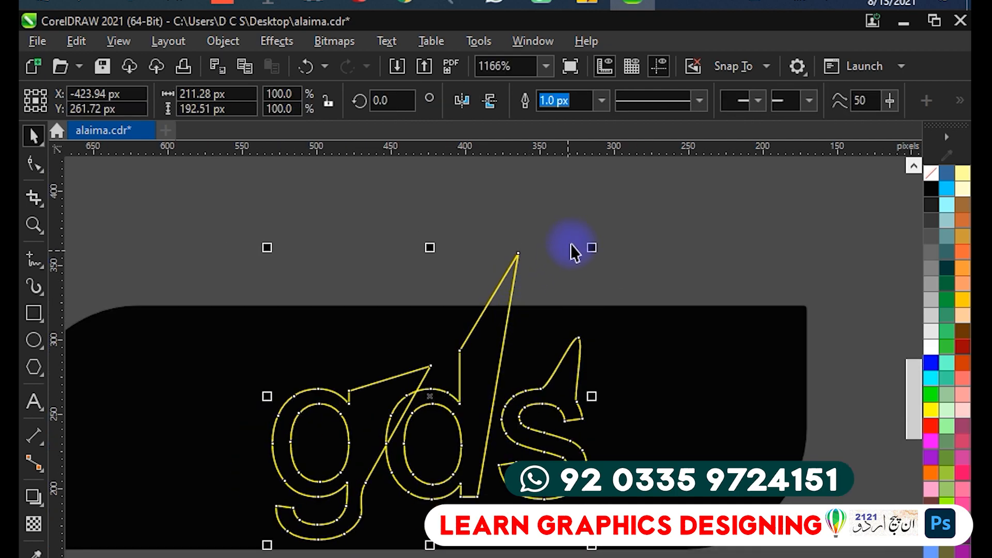
{"action": "left_click_drag", "start_coordinate": [593, 248], "coordinate": [527, 283]}
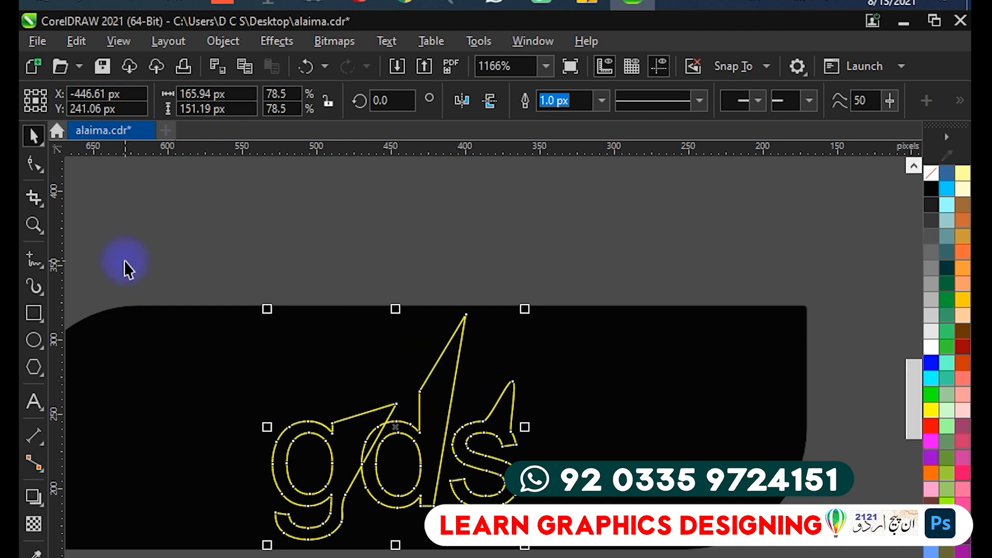
- Crop the "gds" lettering to cut off the tall spikes above the letters, keeping a height of about 91 px
{"action": "left_click", "coordinate": [35, 196]}
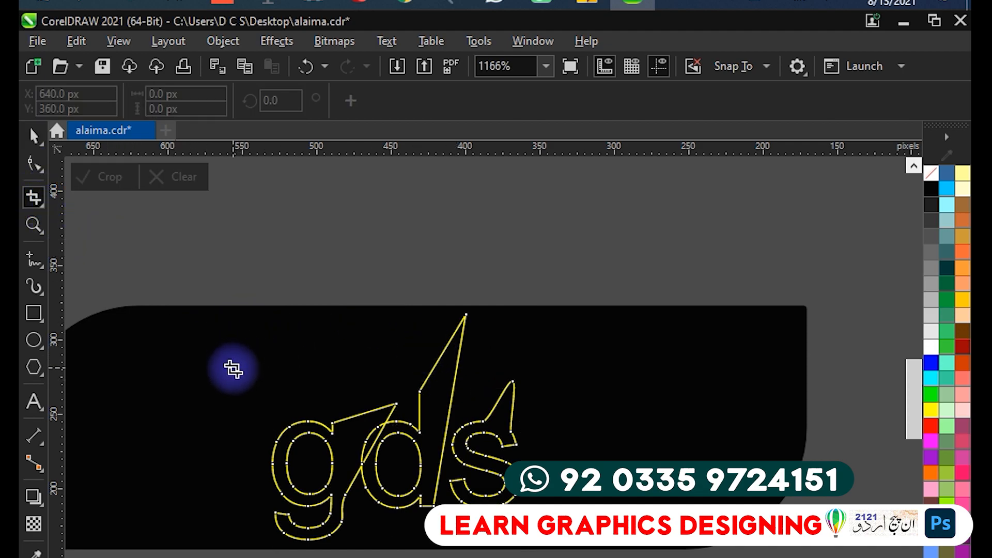
{"action": "left_click_drag", "start_coordinate": [221, 354], "coordinate": [524, 549]}
{"action": "left_click_drag", "start_coordinate": [379, 354], "coordinate": [337, 405]}
{"action": "key", "text": "Escape"}
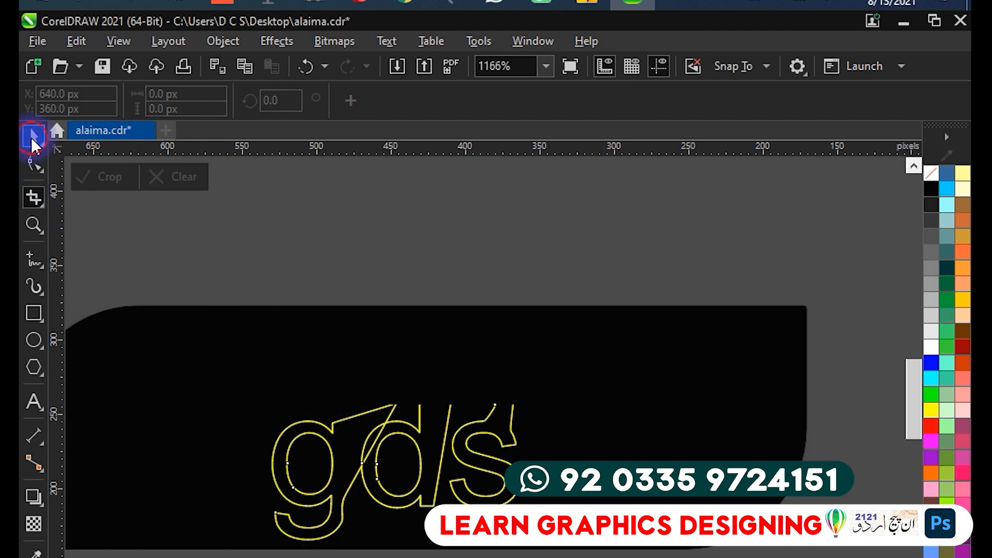
- Move the cropped "gds" lettering slightly up and to the right on the black shape, and deselect it
{"action": "left_click", "coordinate": [34, 137]}
{"action": "left_click", "coordinate": [450, 405]}
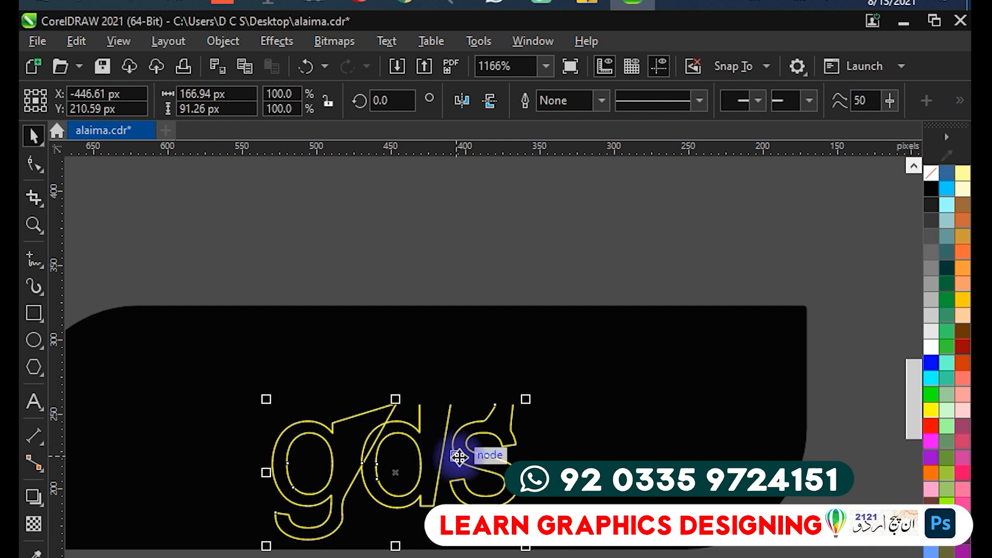
{"action": "left_click_drag", "start_coordinate": [468, 459], "coordinate": [470, 454]}
{"action": "scroll", "coordinate": [284, 381], "scroll_direction": "down", "scroll_amount": 4}
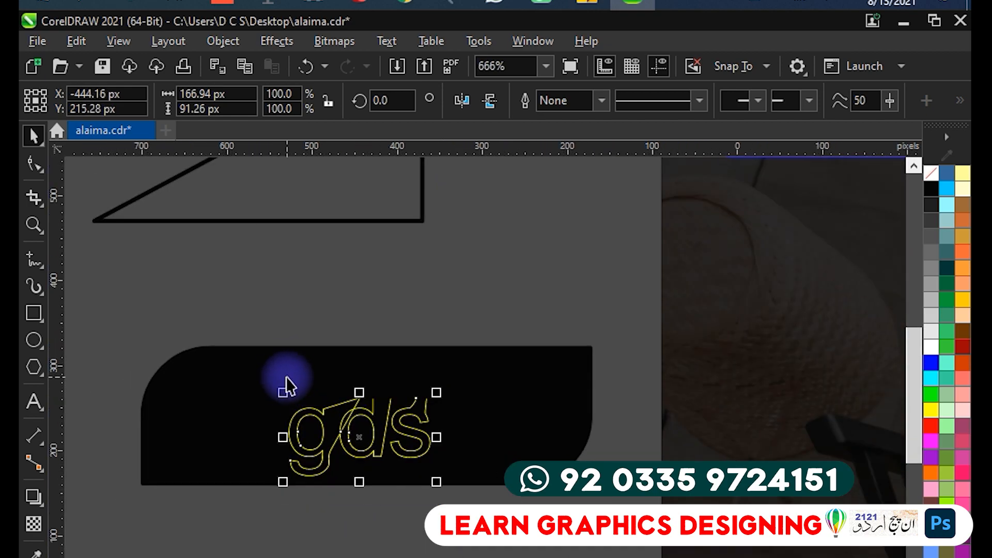
{"action": "scroll", "coordinate": [354, 326], "scroll_direction": "down", "scroll_amount": 5}
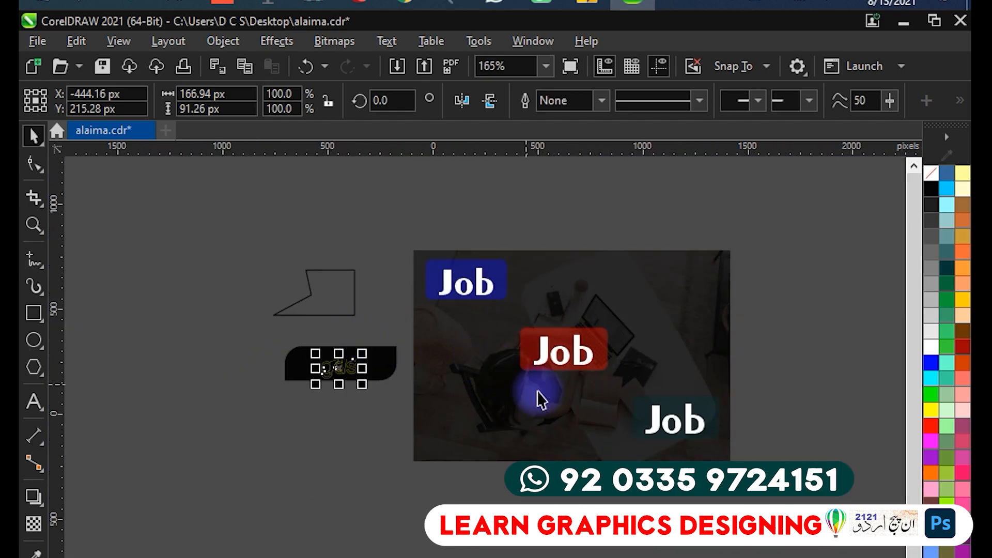
{"action": "left_click", "coordinate": [510, 496]}
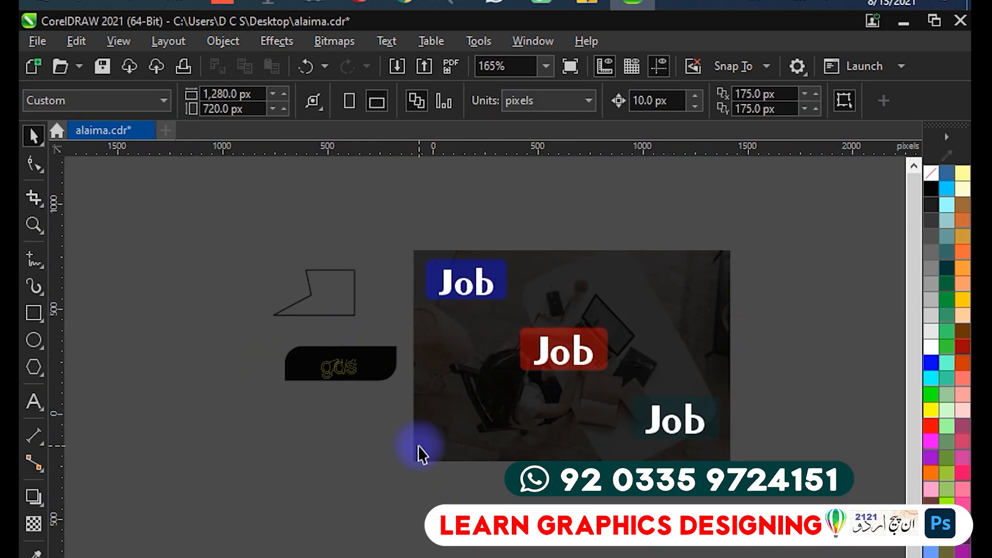
- Import the PNG "youtube sy 10000 dollars monthly" from Downloads and place it at original size just below the thumbnail design
{"action": "key", "text": "ctrl+i"}
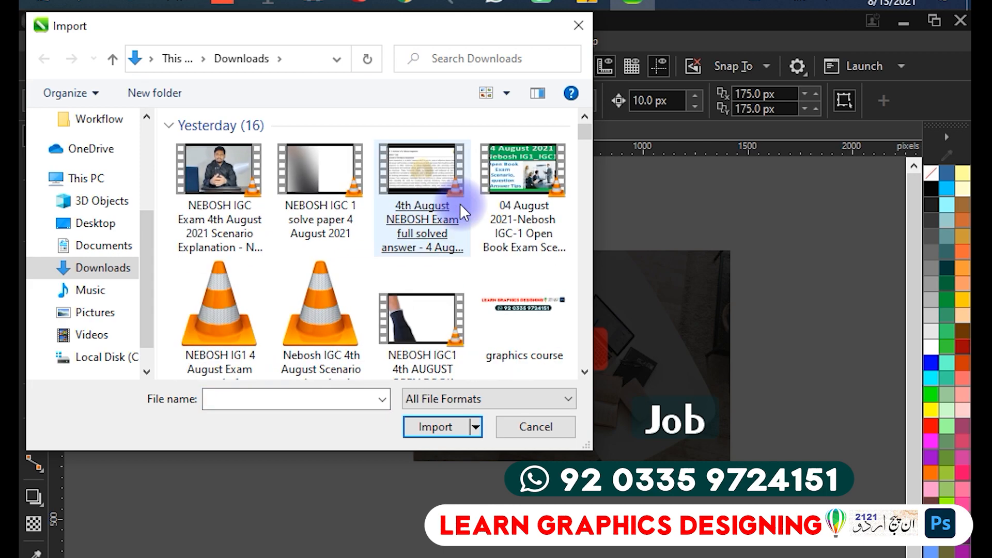
{"action": "left_click", "coordinate": [434, 226]}
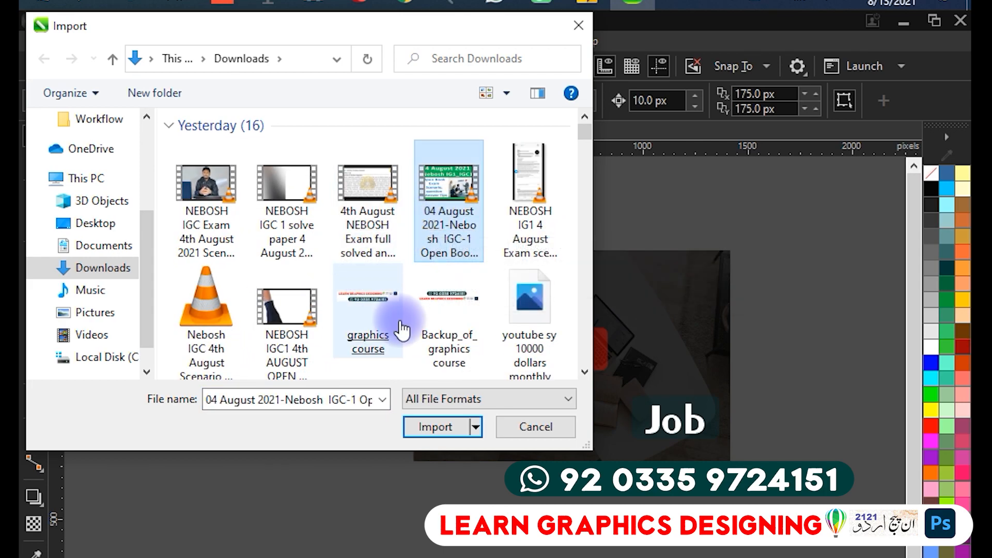
{"action": "left_click", "coordinate": [371, 321]}
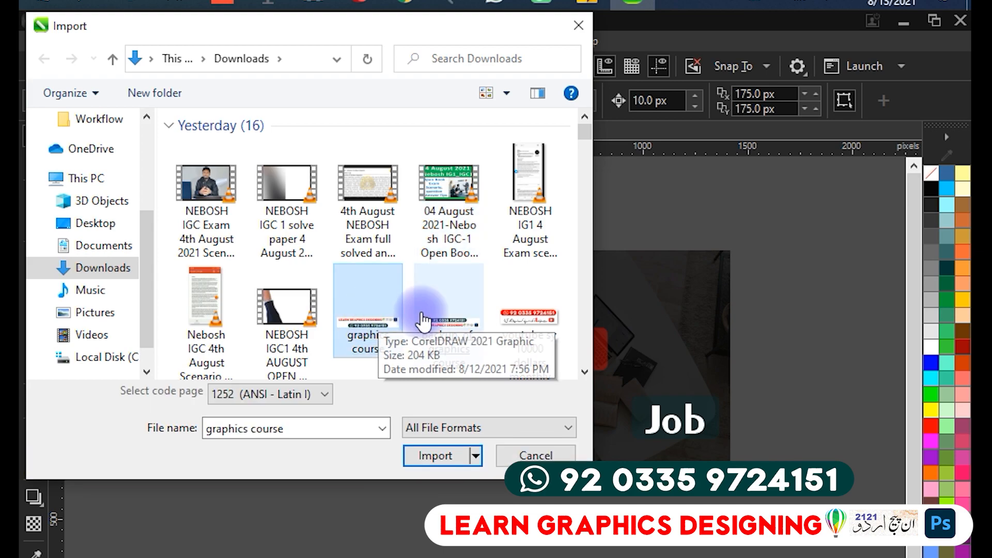
{"action": "left_click", "coordinate": [449, 320]}
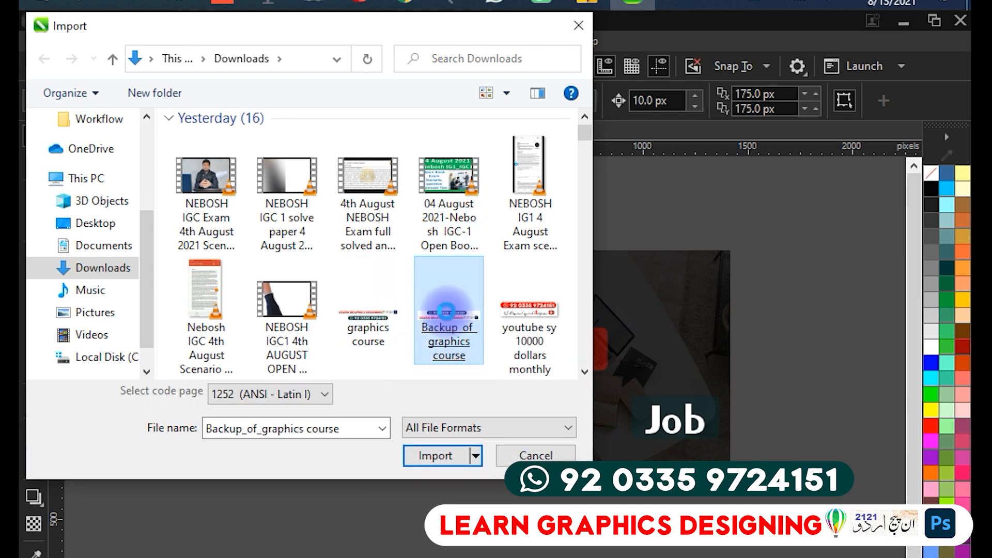
{"action": "left_click", "coordinate": [450, 320]}
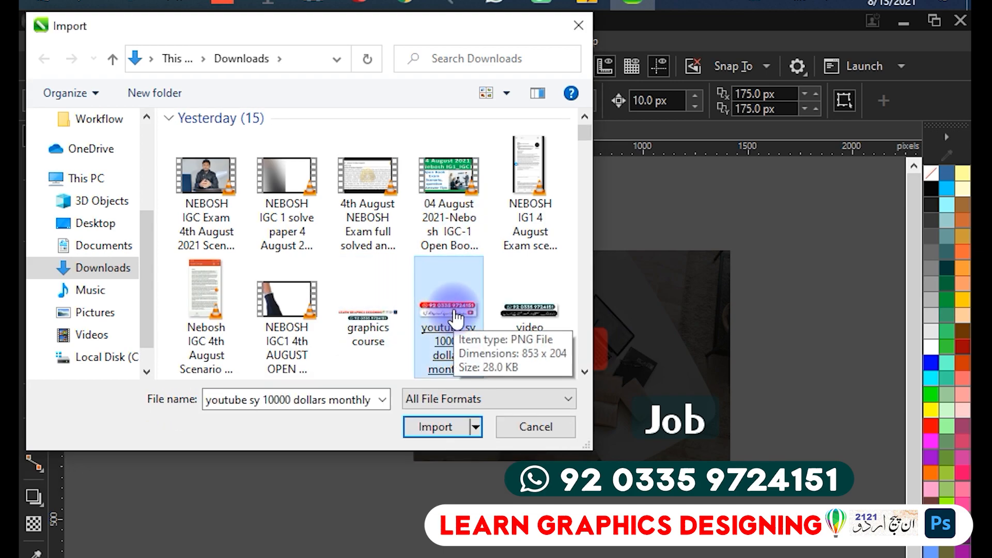
{"action": "double_click", "coordinate": [455, 320]}
{"action": "left_click", "coordinate": [460, 492]}
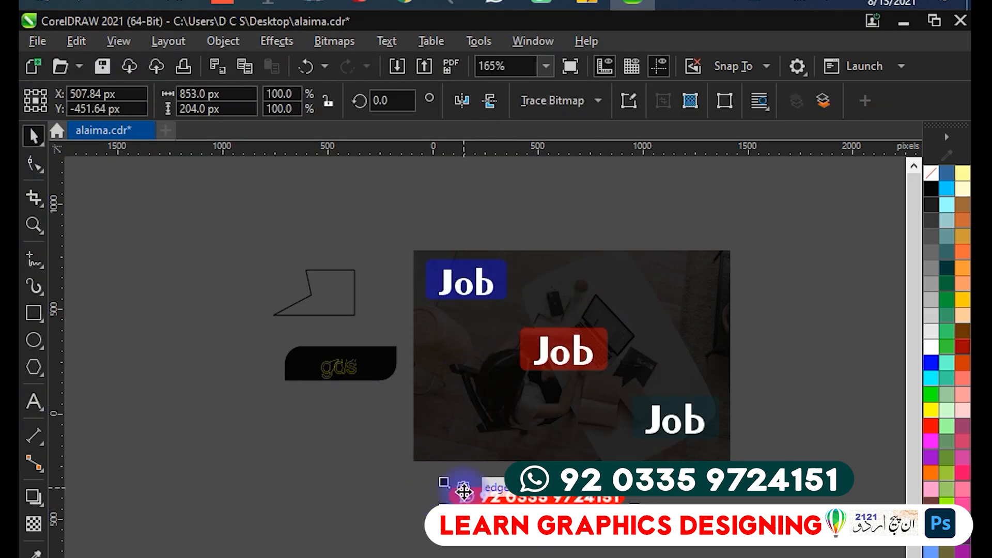
- Crop the imported banner to cut away most of its red phone number bar, keeping the white Urdu text bar
{"action": "scroll", "coordinate": [568, 494], "scroll_direction": "up", "scroll_amount": 1}
{"action": "scroll", "coordinate": [505, 499], "scroll_direction": "up", "scroll_amount": 4}
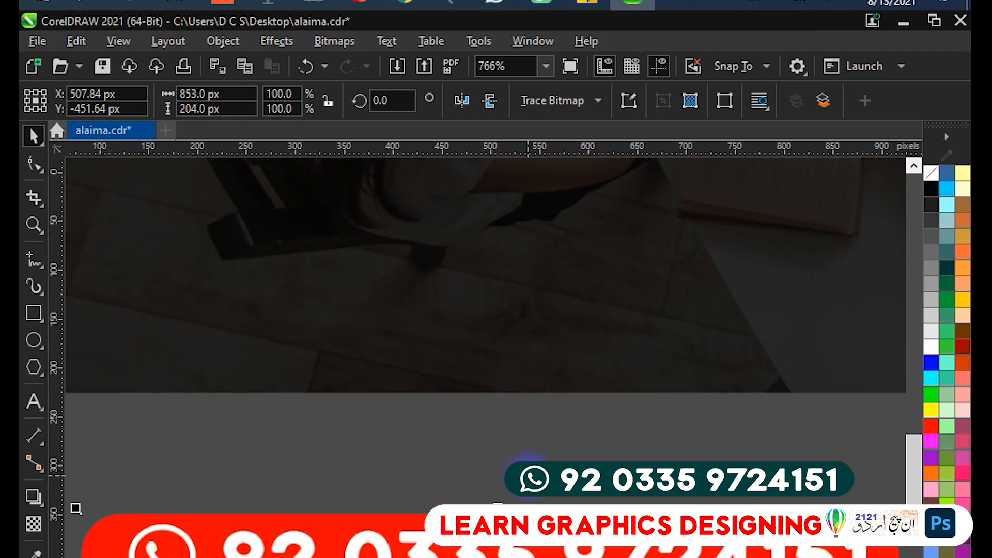
{"action": "scroll", "coordinate": [542, 498], "scroll_direction": "down", "scroll_amount": 3}
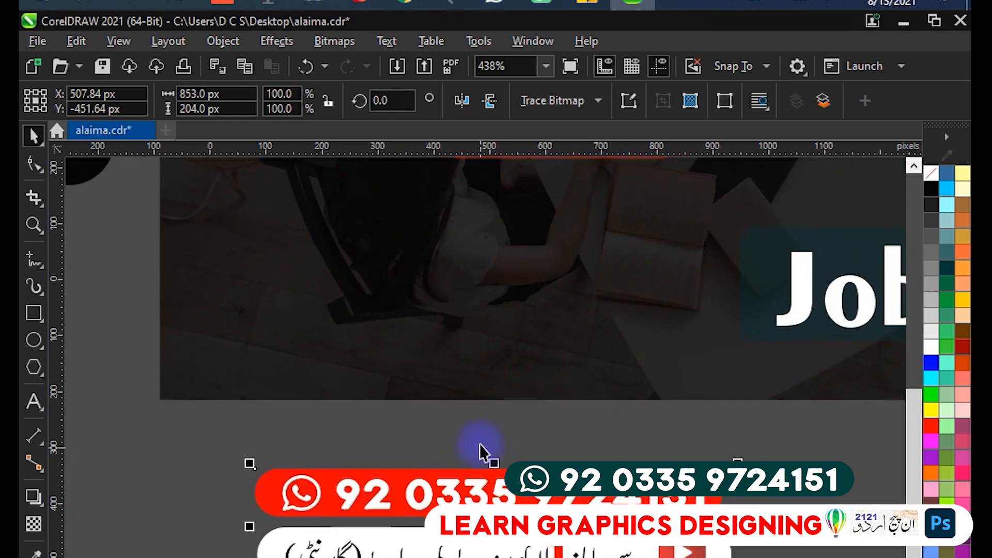
{"action": "left_click", "coordinate": [33, 196]}
{"action": "left_click_drag", "start_coordinate": [213, 509], "coordinate": [752, 533]}
{"action": "key", "text": "Return"}
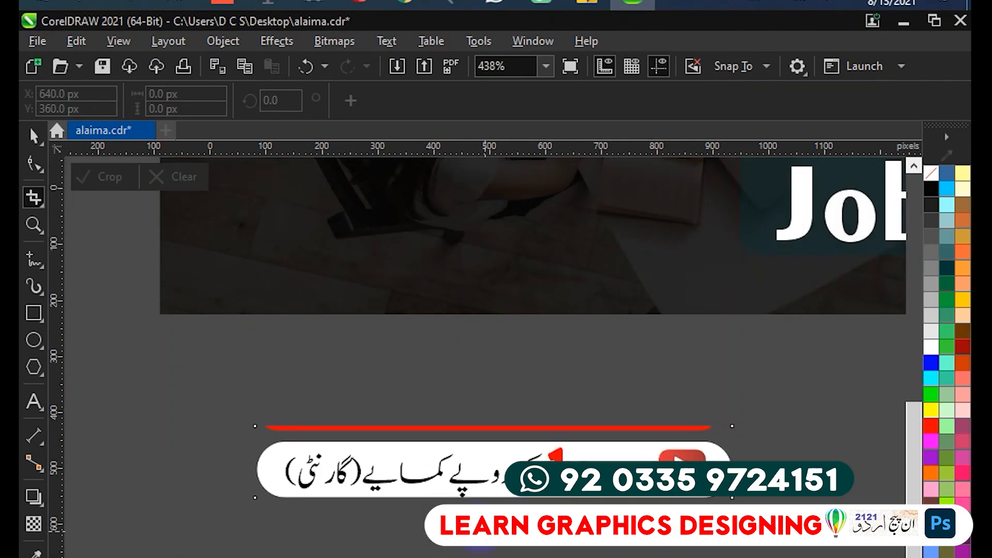
- Crop the banner again with an area of about 926 by 179 px to remove the remaining red strip above the white bar
{"action": "scroll", "coordinate": [305, 426], "scroll_direction": "up", "scroll_amount": 3}
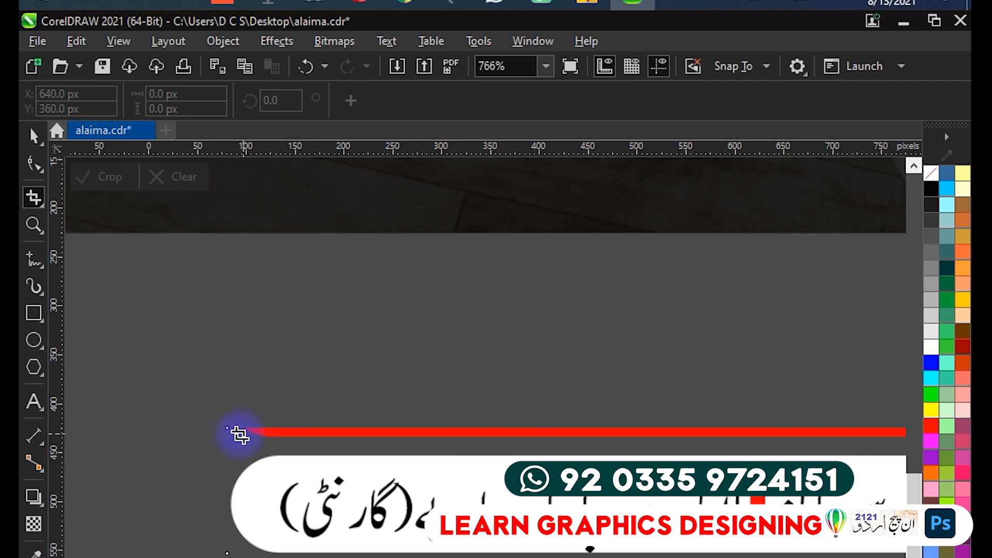
{"action": "left_click_drag", "start_coordinate": [196, 444], "coordinate": [836, 551]}
{"action": "scroll", "coordinate": [776, 523], "scroll_direction": "down", "scroll_amount": 1}
{"action": "left_click_drag", "start_coordinate": [783, 475], "coordinate": [749, 489]}
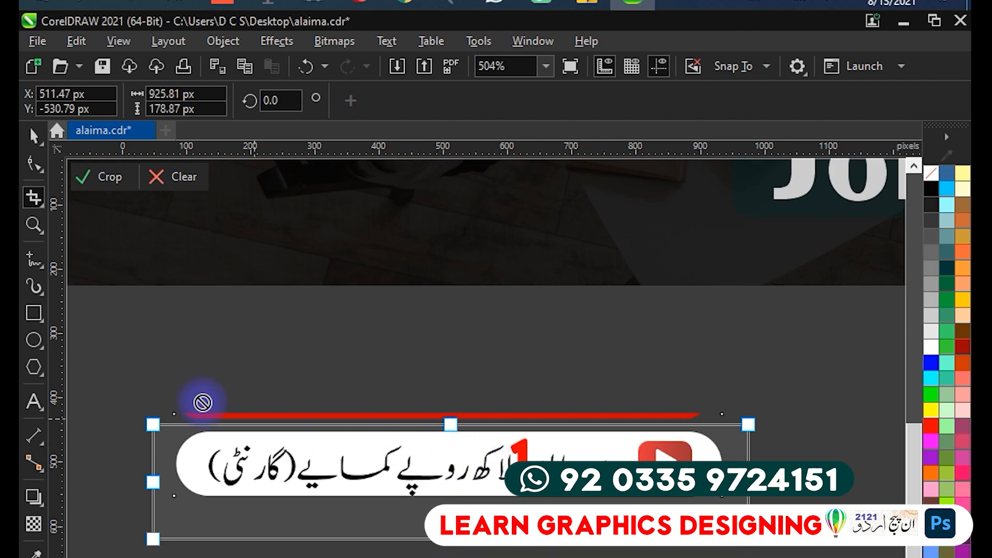
{"action": "left_click", "coordinate": [95, 177]}
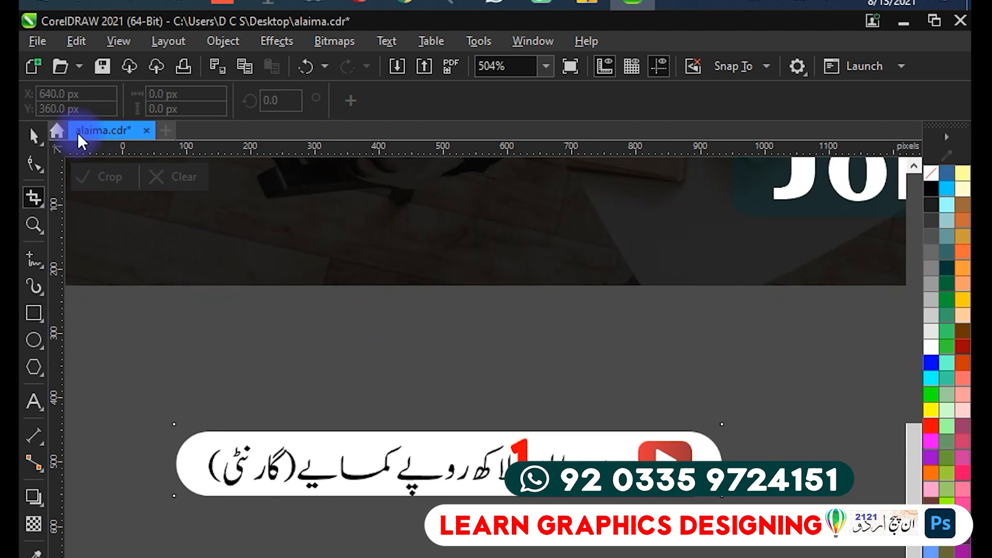
- Examine the cropped banner below the thumbnail design and the cropped "gds" lettering on the black shape at different zoom levels
{"action": "left_click", "coordinate": [34, 136]}
{"action": "left_click", "coordinate": [393, 467]}
{"action": "scroll", "coordinate": [332, 436], "scroll_direction": "down", "scroll_amount": 1}
{"action": "scroll", "coordinate": [321, 423], "scroll_direction": "down", "scroll_amount": 5}
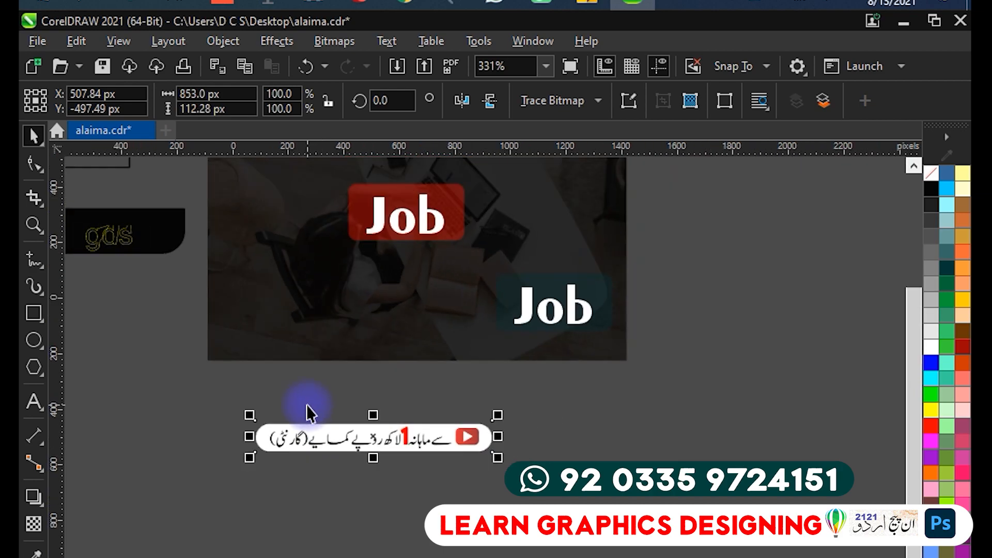
{"action": "scroll", "coordinate": [353, 511], "scroll_direction": "up", "scroll_amount": 5}
{"action": "scroll", "coordinate": [352, 510], "scroll_direction": "up", "scroll_amount": 5}
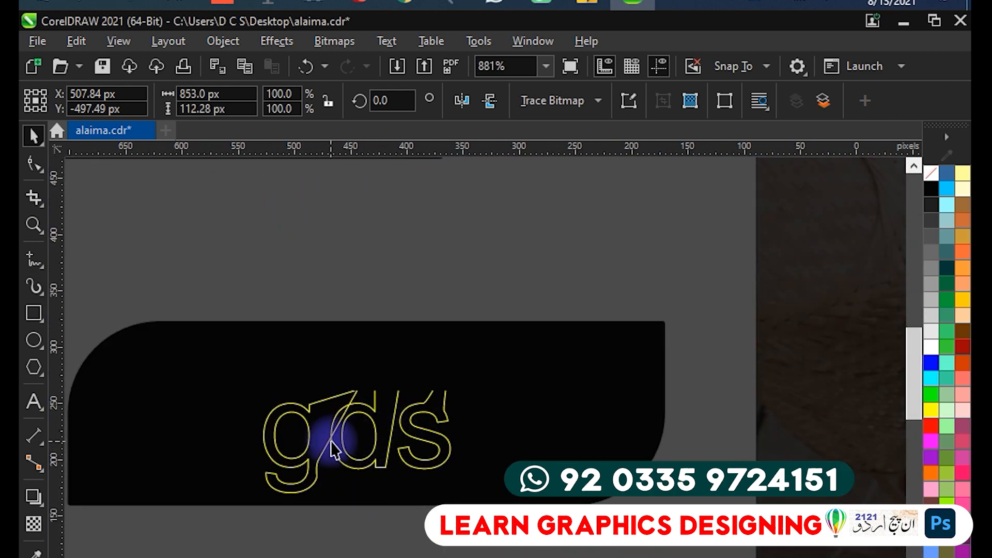
{"action": "scroll", "coordinate": [353, 447], "scroll_direction": "down", "scroll_amount": 6}
{"action": "left_click_drag", "start_coordinate": [410, 432], "coordinate": [310, 366]}
{"action": "scroll", "coordinate": [383, 343], "scroll_direction": "down", "scroll_amount": 2}
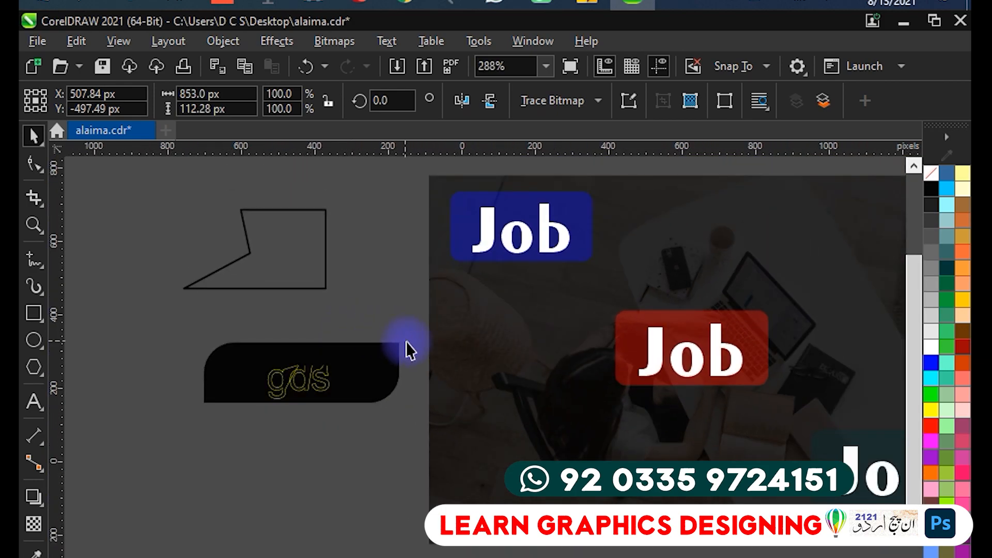
{"action": "left_click_drag", "start_coordinate": [535, 380], "coordinate": [484, 413]}
{"action": "scroll", "coordinate": [228, 395], "scroll_direction": "up", "scroll_amount": 1}
{"action": "scroll", "coordinate": [174, 342], "scroll_direction": "down", "scroll_amount": 1}
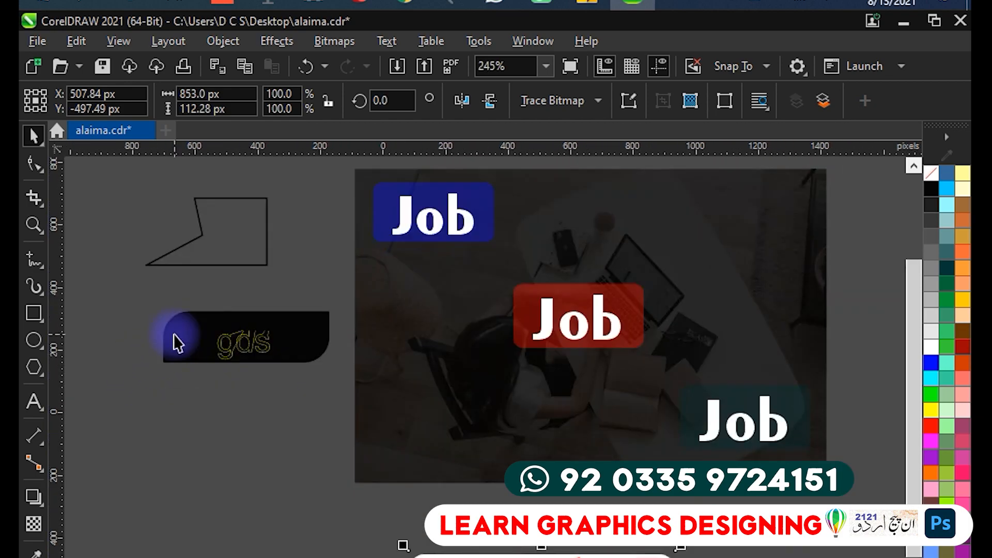
{"action": "left_click", "coordinate": [334, 411]}
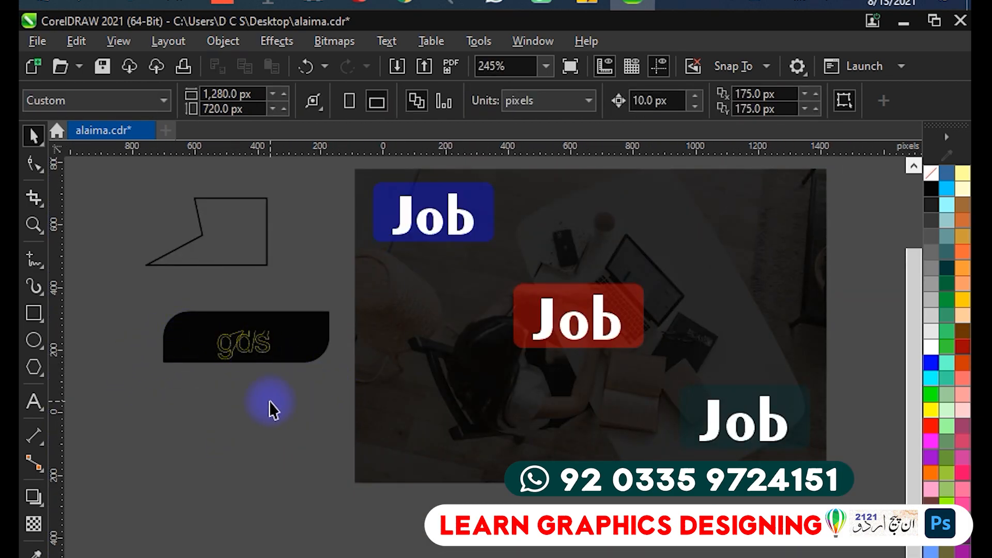
{"action": "scroll", "coordinate": [271, 411], "scroll_direction": "up", "scroll_amount": 1}
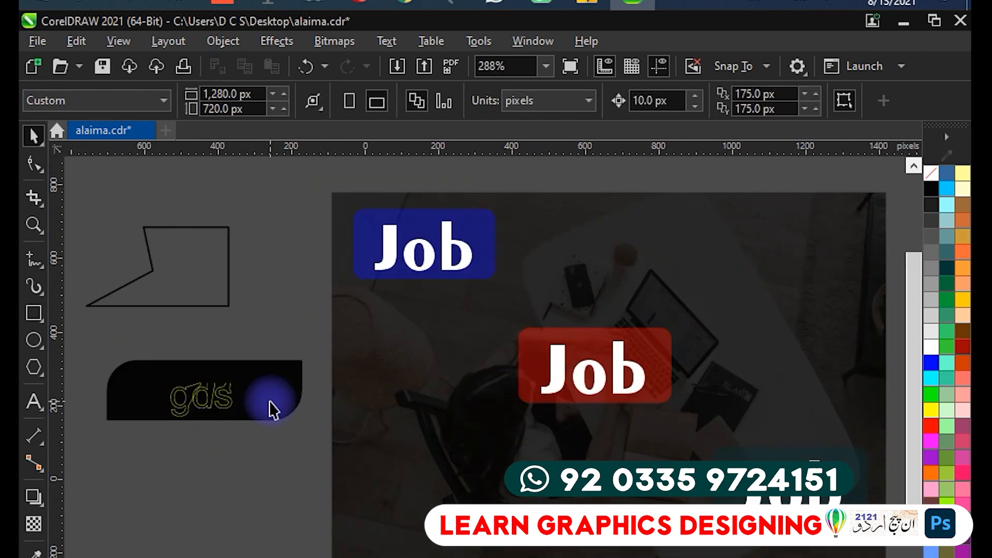
{"action": "left_click", "coordinate": [216, 409]}
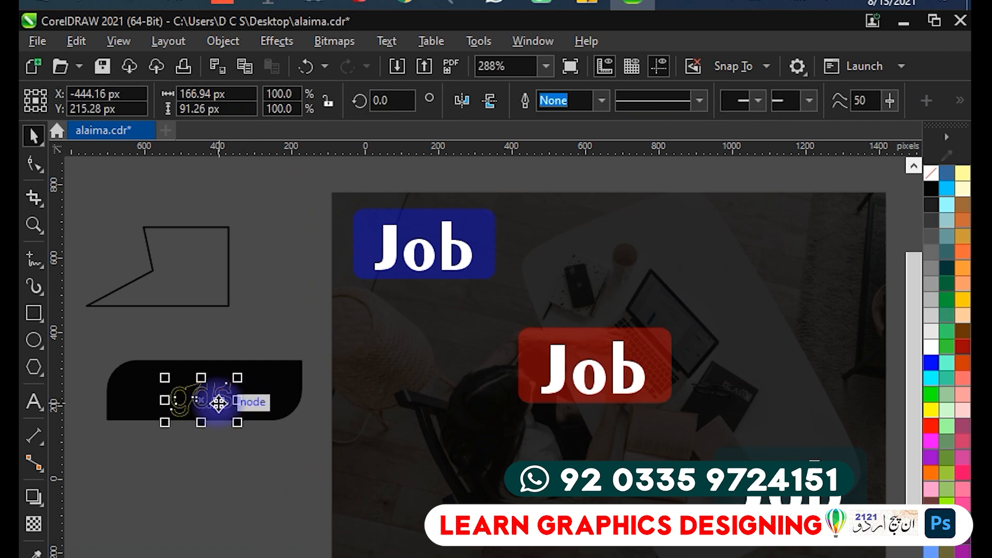
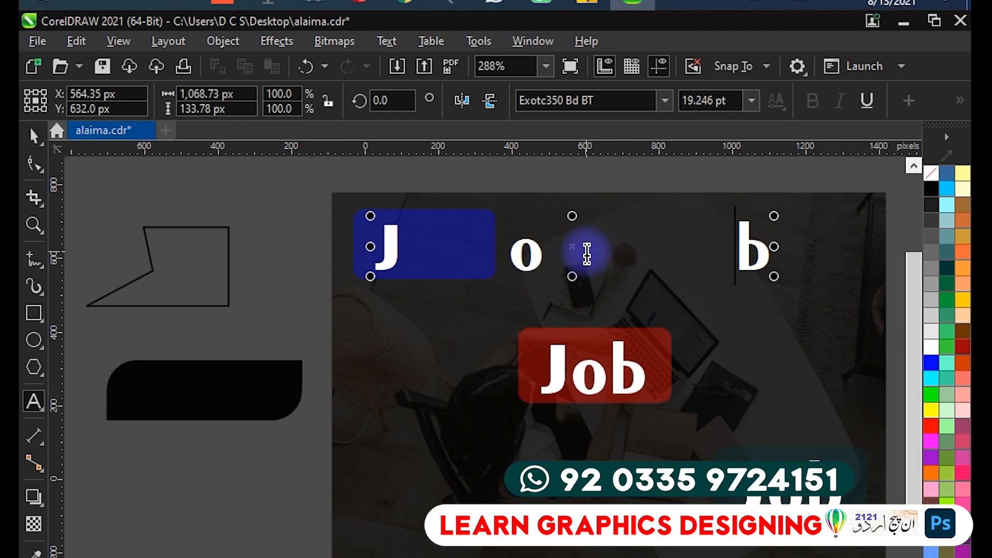
- Remove the extra spaces between the letters of "Job" on the blue box, retyping the "o", and save the drawing
{"action": "left_click", "coordinate": [552, 247]}
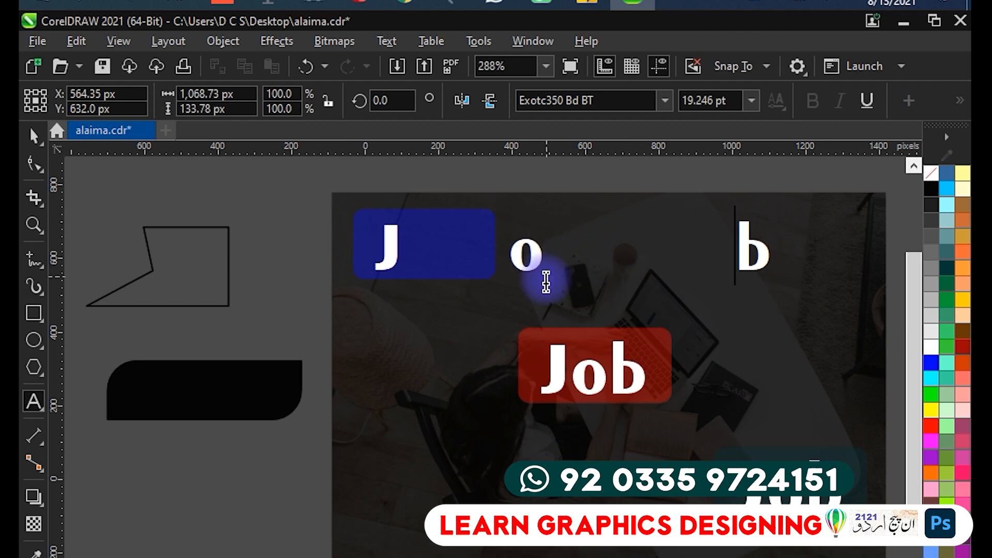
{"action": "key", "text": "Delete"}
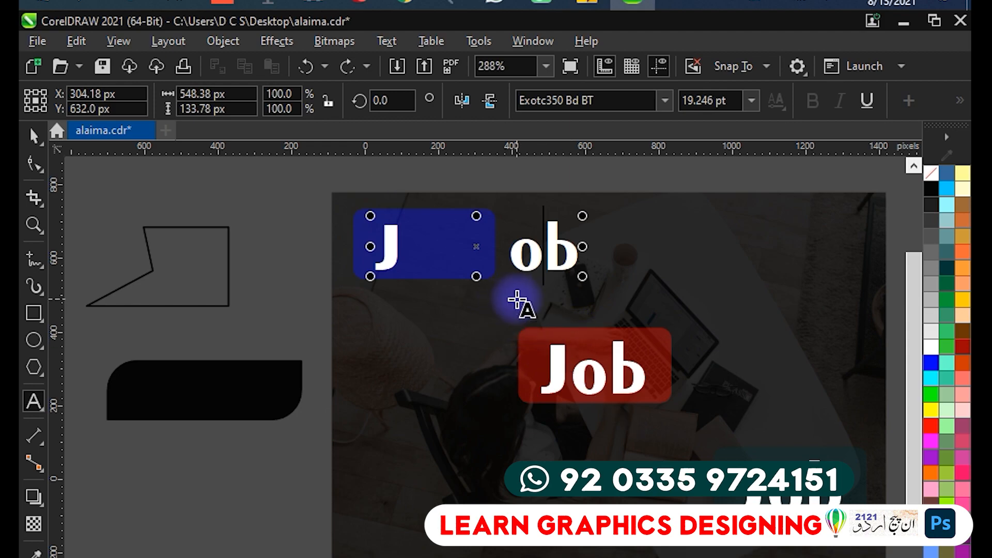
{"action": "key", "text": "BackSpace"}
{"action": "key", "text": "BackSpace"}
{"action": "key", "text": "BackSpace"}
{"action": "key", "text": "BackSpace"}
{"action": "key", "text": "BackSpace"}
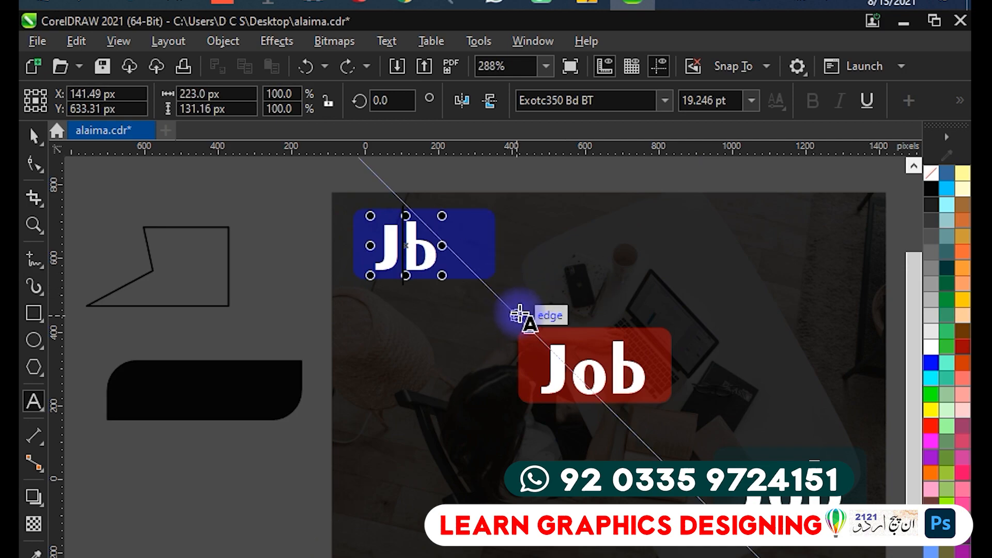
{"action": "type", "text": "o"}
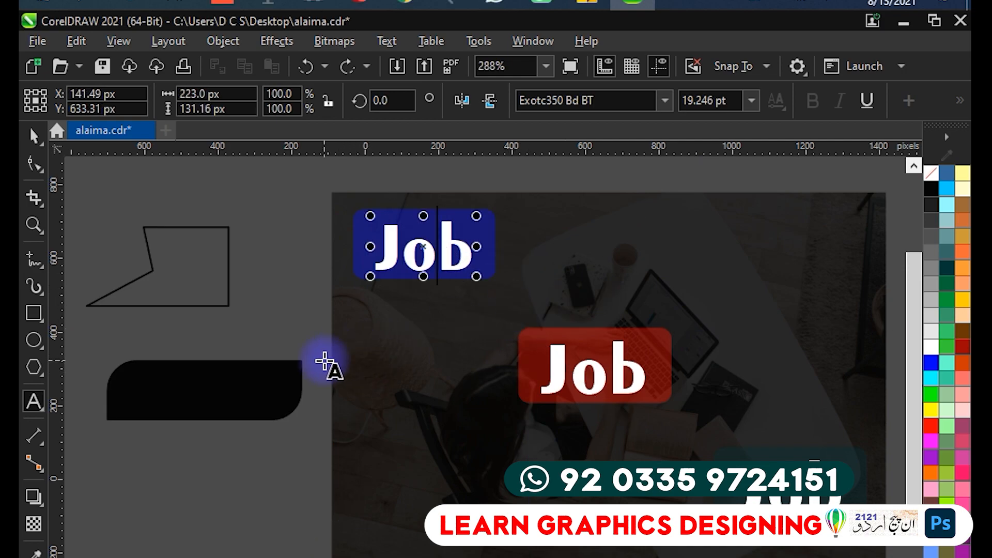
{"action": "key", "text": "Escape"}
{"action": "key", "text": "ctrl+s"}
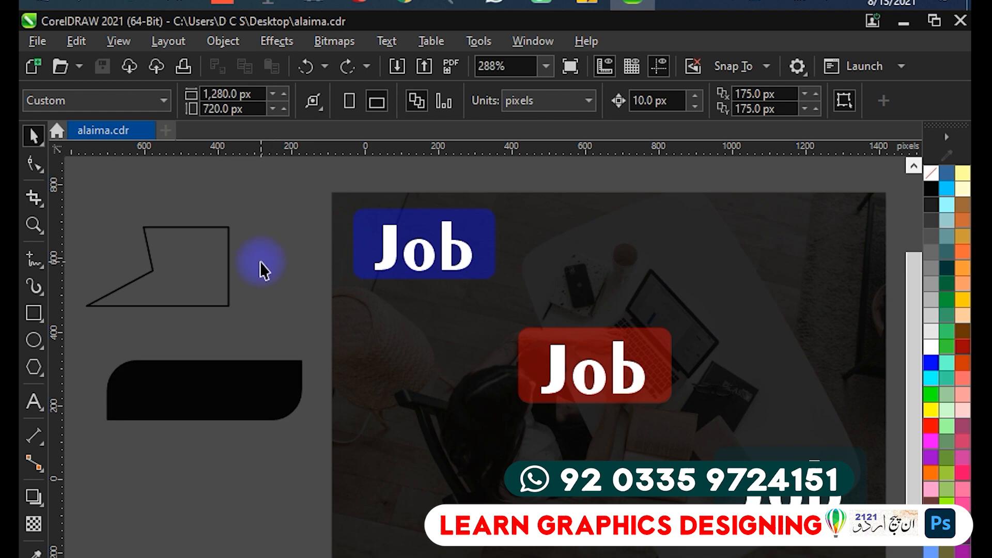
- Delete the black-outlined freeform shape and the black rounded shape beside the thumbnail design
{"action": "left_click", "coordinate": [227, 261]}
{"action": "key", "text": "Delete"}
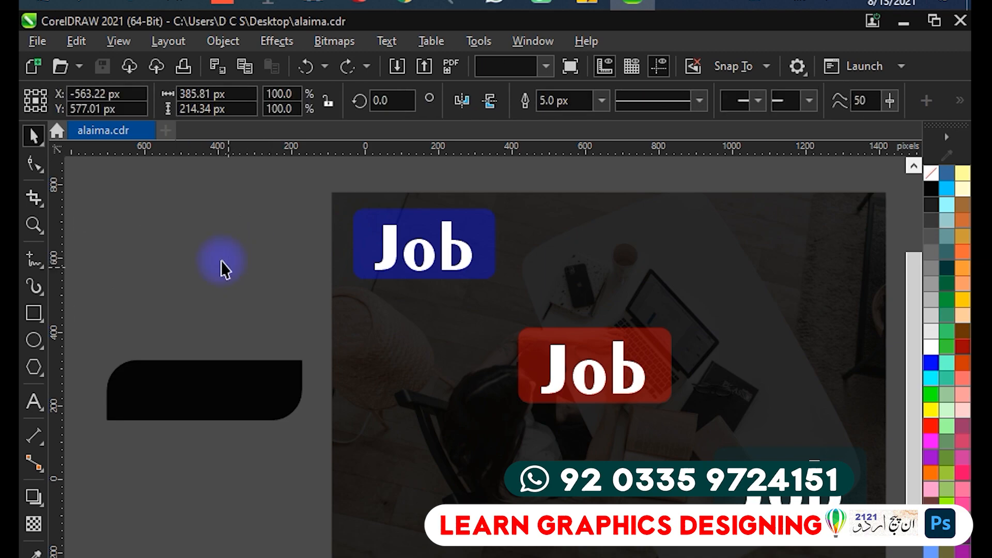
{"action": "left_click", "coordinate": [239, 389]}
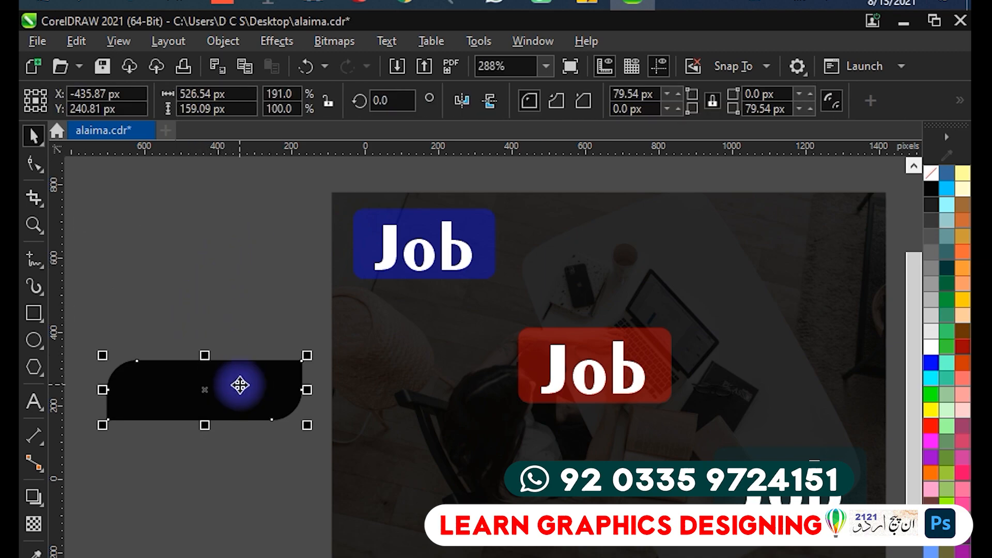
{"action": "key", "text": "Delete"}
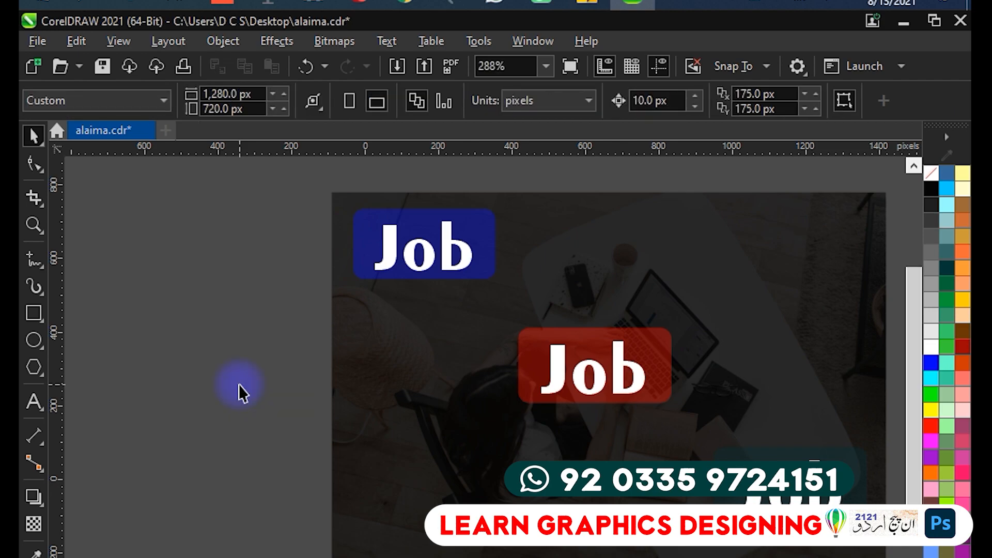
- Try cropping the thumbnail design with an area of about 822 by 549 px and nothing selected, and undo the crop
{"action": "key", "text": "F4"}
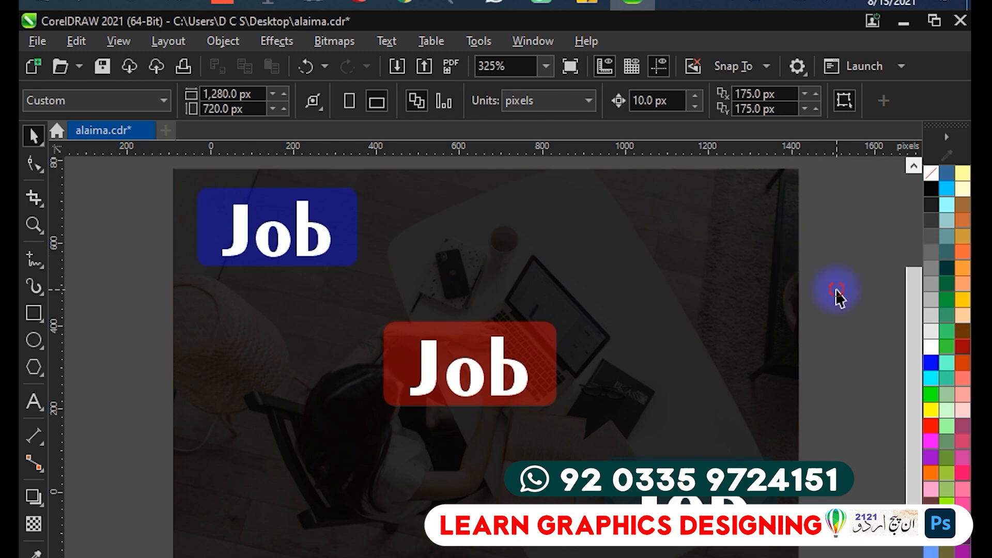
{"action": "left_click", "coordinate": [30, 204]}
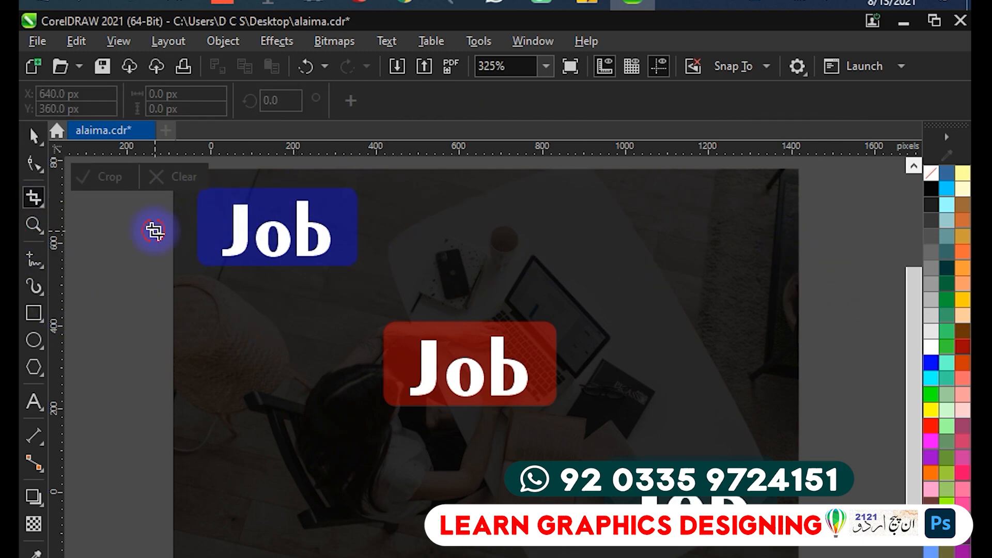
{"action": "left_click_drag", "start_coordinate": [154, 232], "coordinate": [492, 455]}
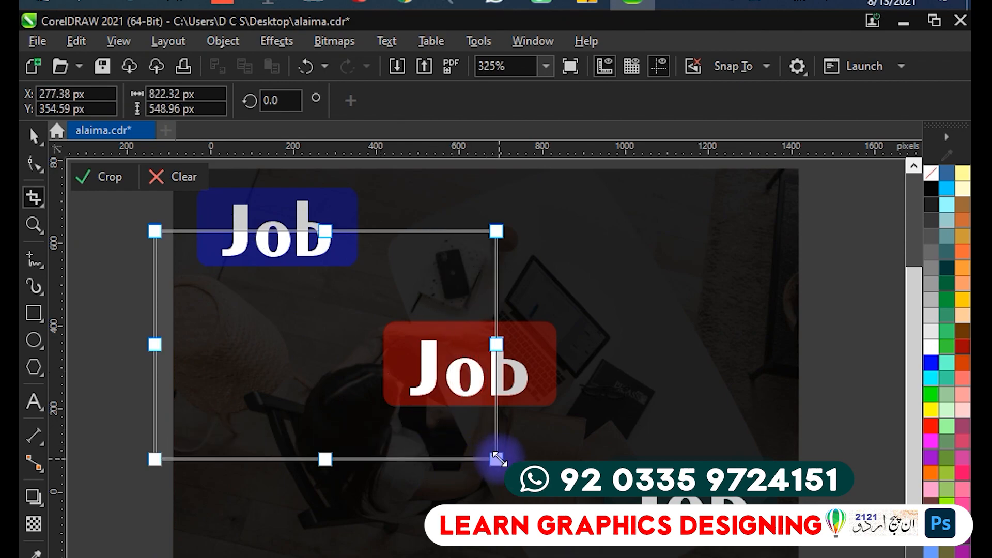
{"action": "double_click", "coordinate": [449, 432]}
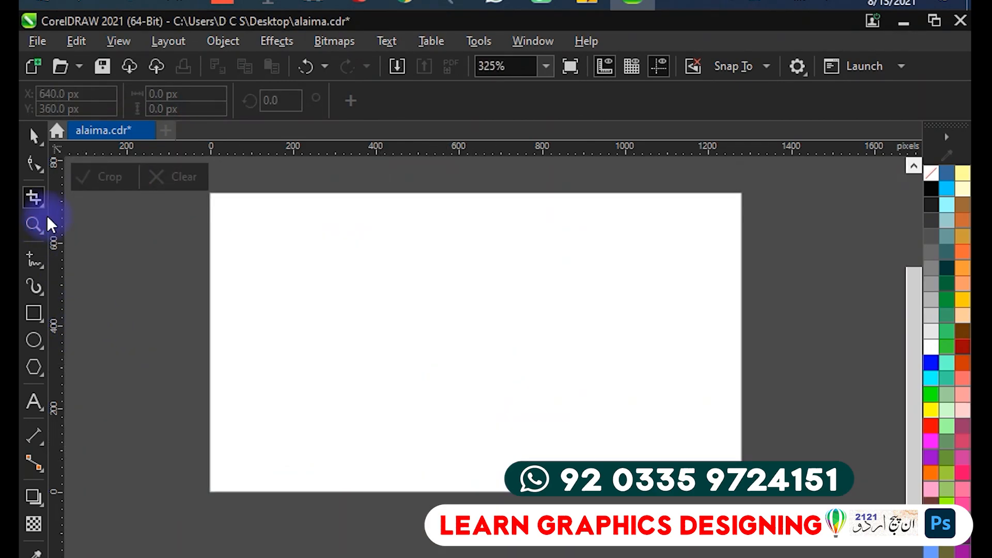
{"action": "left_click", "coordinate": [38, 143]}
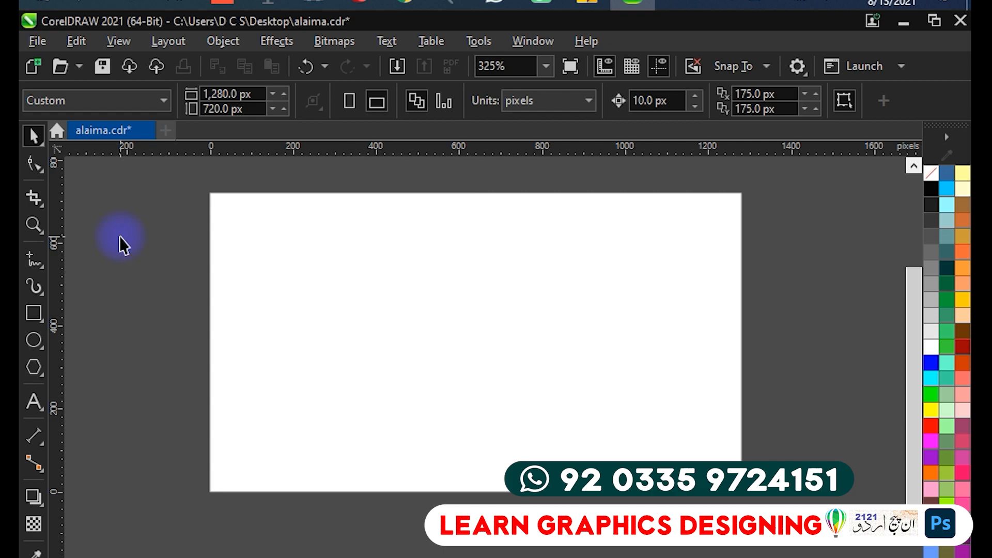
{"action": "key", "text": "ctrl+z"}
{"action": "key", "text": "ctrl+z"}
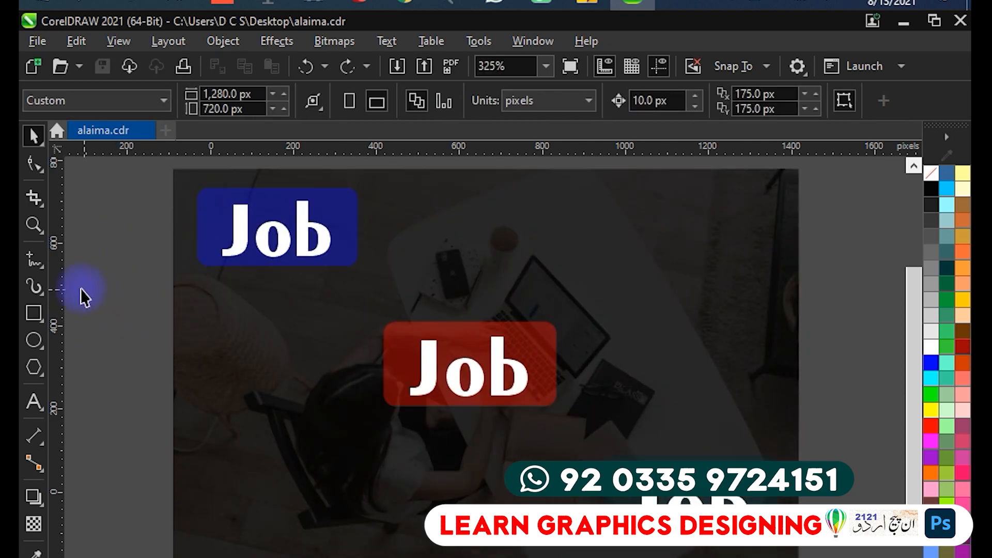
- Try out the Zoom tool, and view the whole workspace by zooming out to 10% and back in on the thumbnail
{"action": "left_click", "coordinate": [27, 161]}
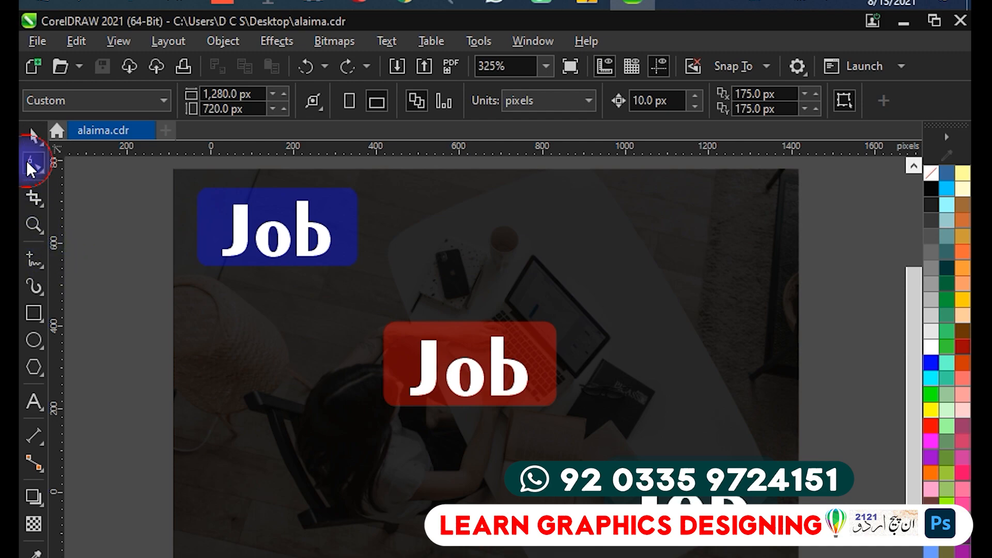
{"action": "left_click", "coordinate": [35, 221]}
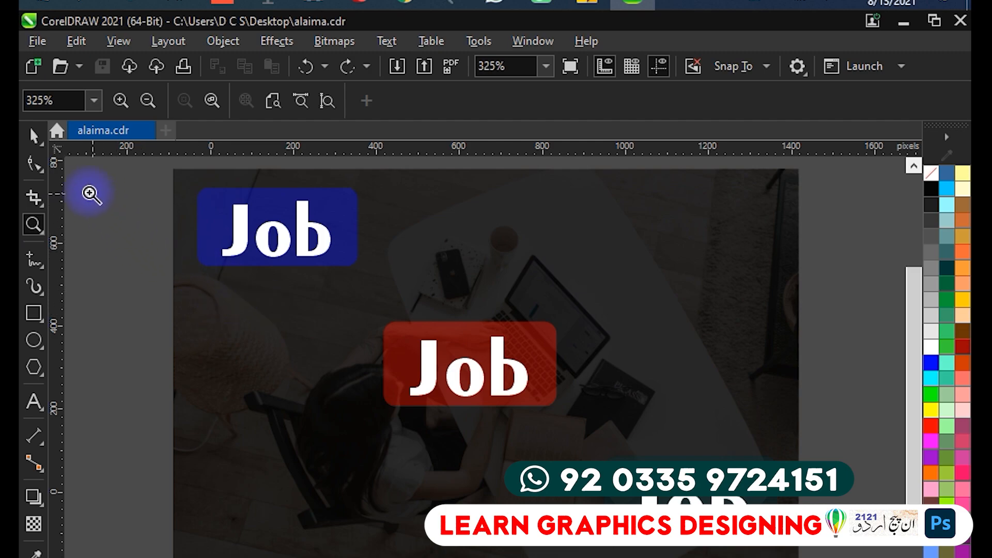
{"action": "left_click", "coordinate": [31, 135]}
{"action": "key", "text": "z"}
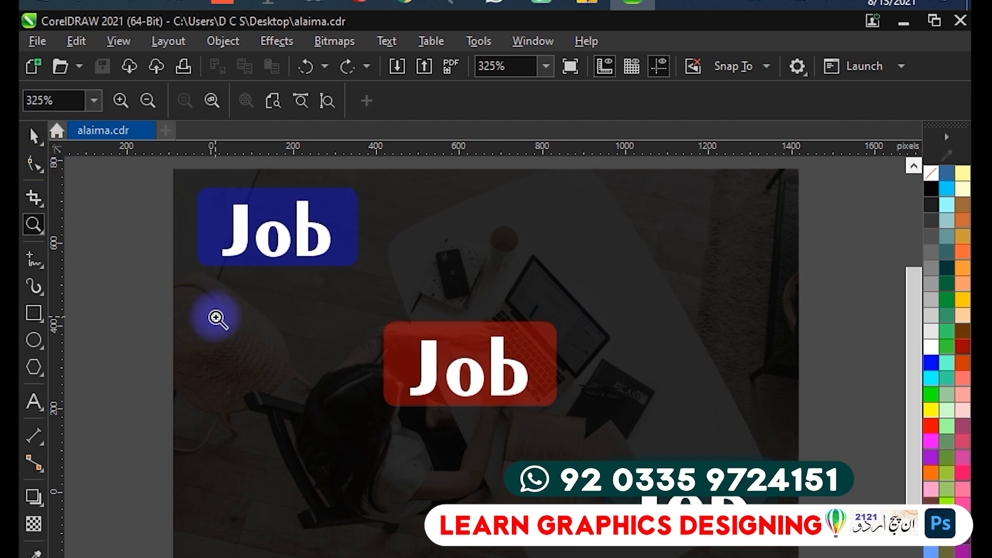
{"action": "left_click", "coordinate": [33, 135]}
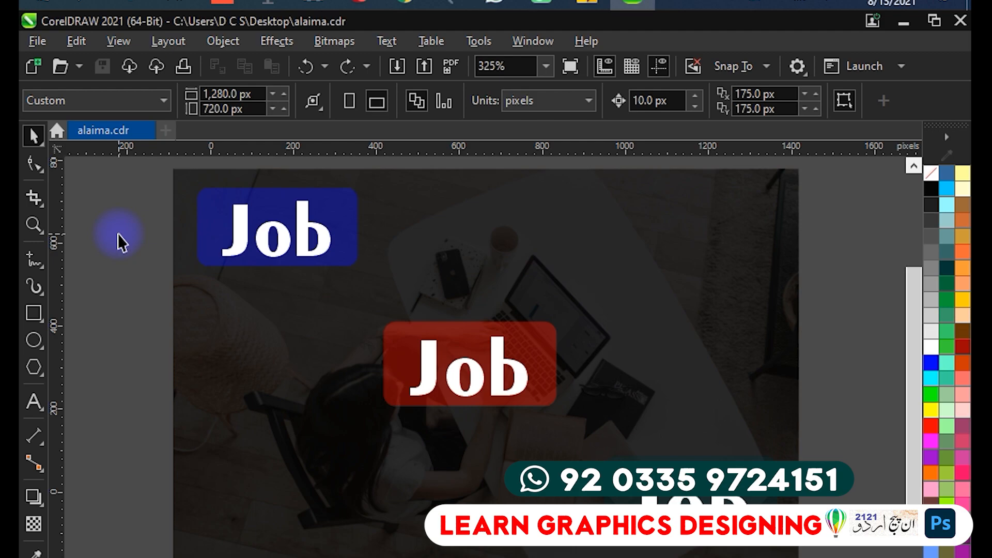
{"action": "scroll", "coordinate": [222, 247], "scroll_direction": "down", "scroll_amount": 2}
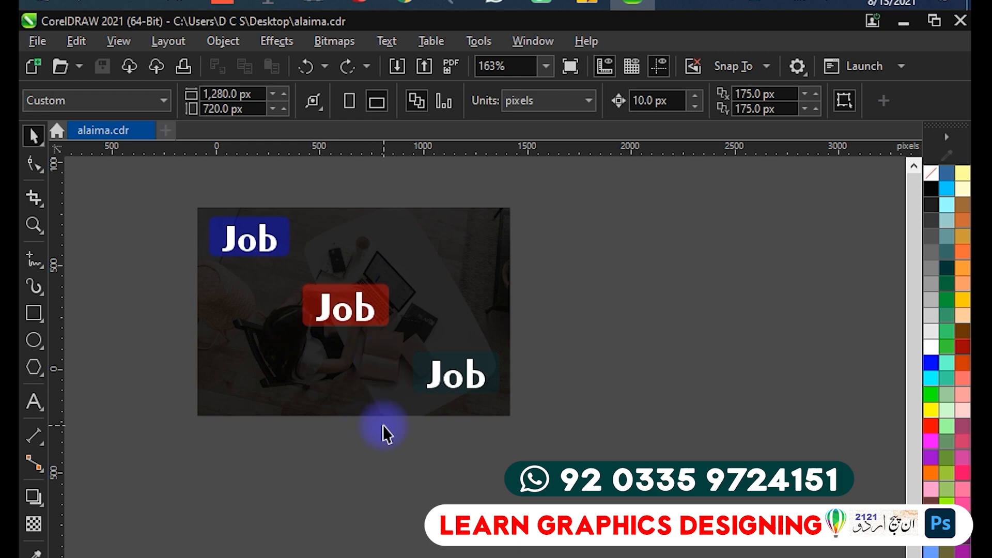
{"action": "scroll", "coordinate": [403, 435], "scroll_direction": "down", "scroll_amount": 4}
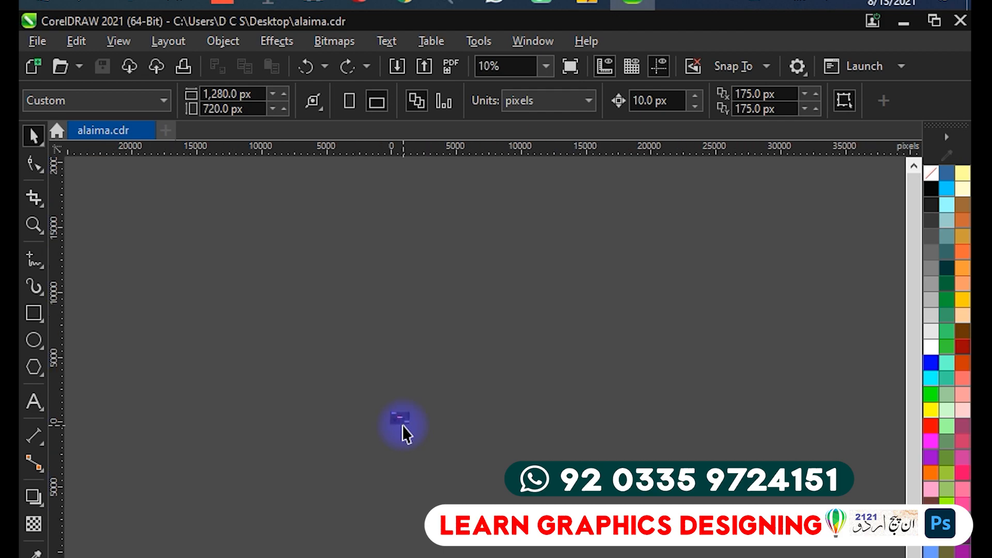
{"action": "scroll", "coordinate": [403, 426], "scroll_direction": "up", "scroll_amount": 5}
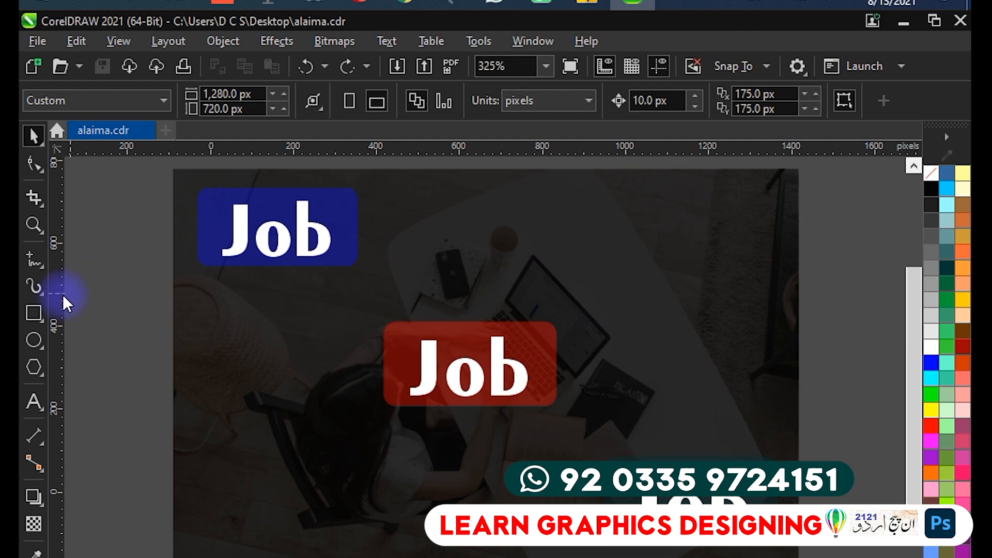
- Draw a freehand Artistic Media stroke 150 px wide over the outer edge of the thumbnail design, and delete it
{"action": "left_click", "coordinate": [43, 317]}
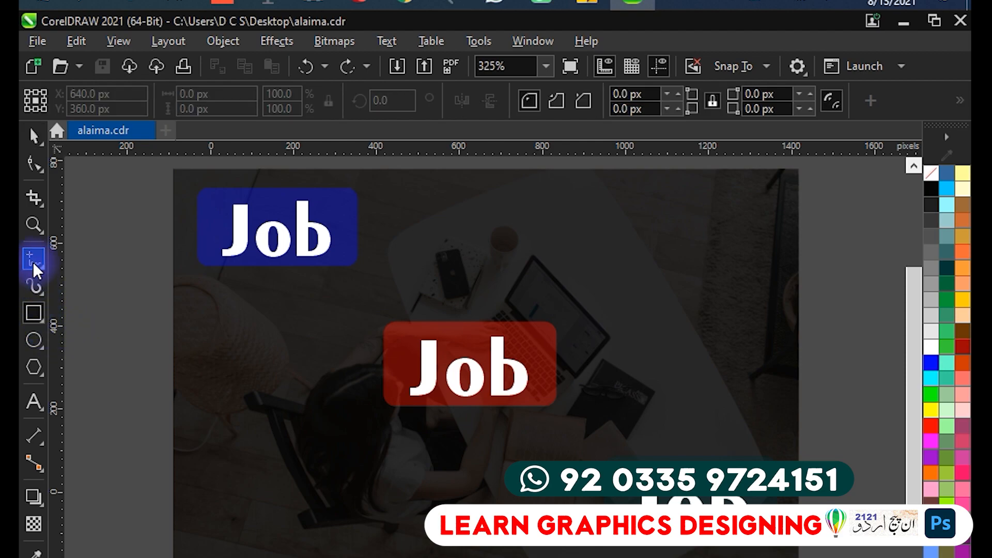
{"action": "left_click", "coordinate": [32, 285]}
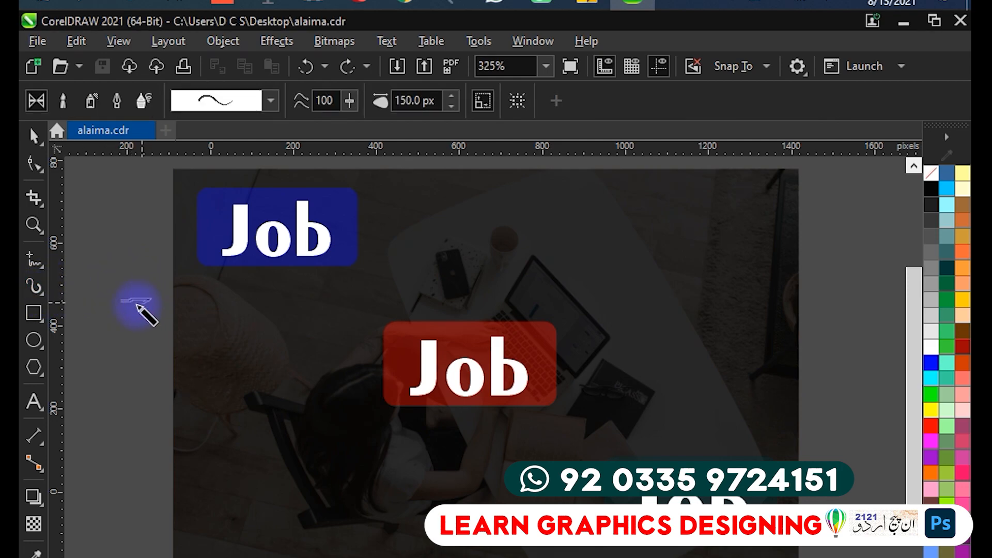
{"action": "mouse_move", "coordinate": [137, 302]}
{"action": "left_mouse_down"}
{"action": "mouse_move", "coordinate": [130, 329]}
{"action": "mouse_move", "coordinate": [197, 346]}
{"action": "mouse_move", "coordinate": [171, 398]}
{"action": "mouse_move", "coordinate": [197, 434]}
{"action": "mouse_move", "coordinate": [270, 465]}
{"action": "left_mouse_up"}
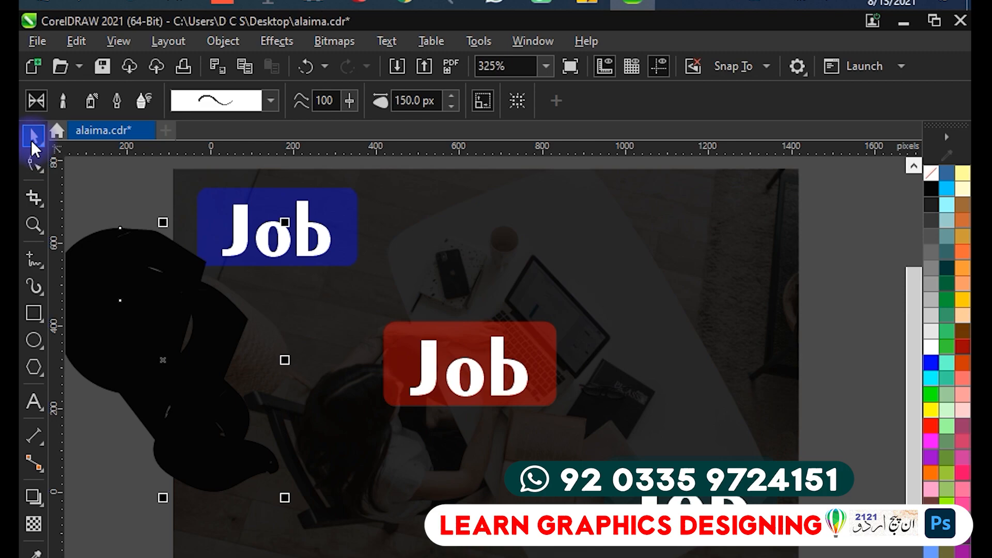
{"action": "left_click", "coordinate": [38, 139]}
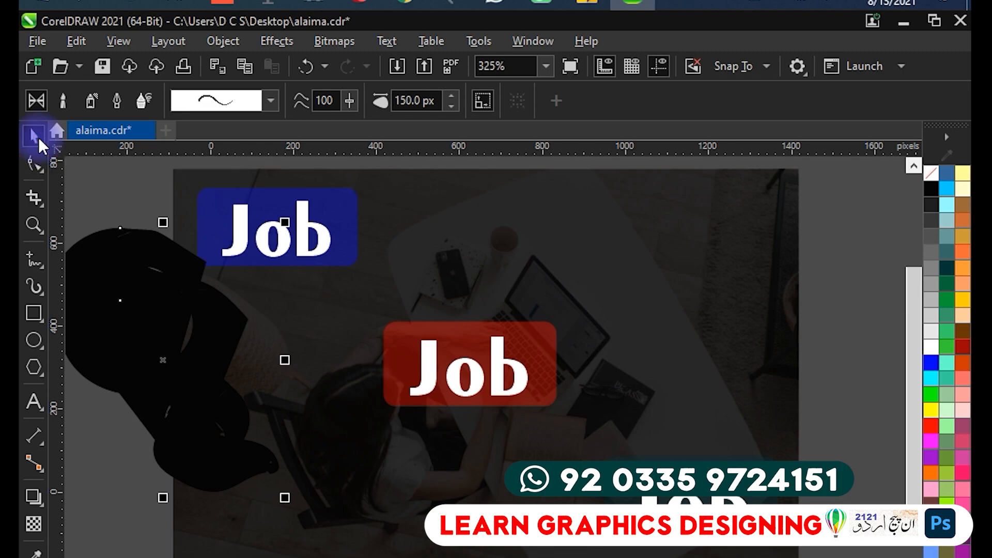
{"action": "key", "text": "Delete"}
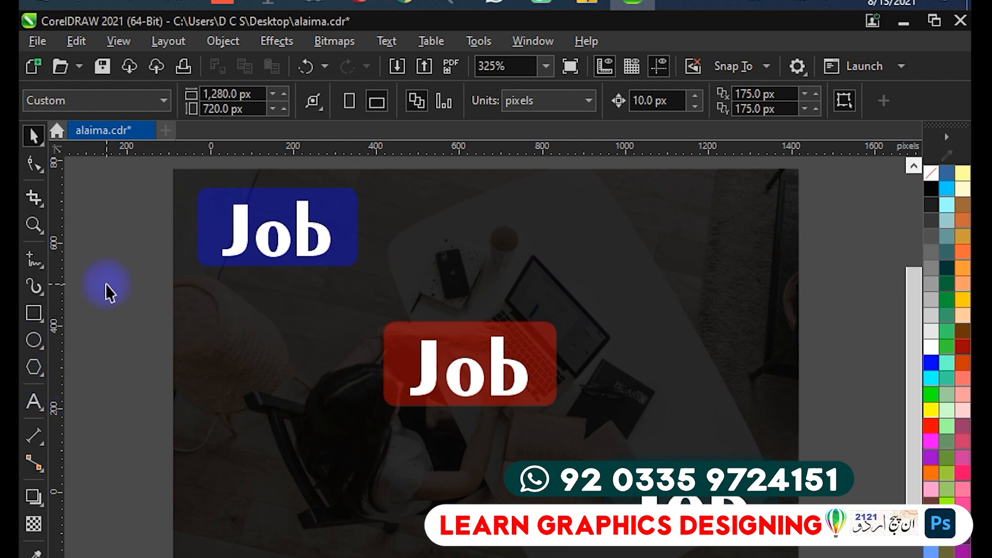
- Draw a tilted blue 3-Point Rectangle about 405 by 339 px overall on the thumbnail, below the blue "Job" label, and delete it
{"action": "left_click", "coordinate": [40, 320]}
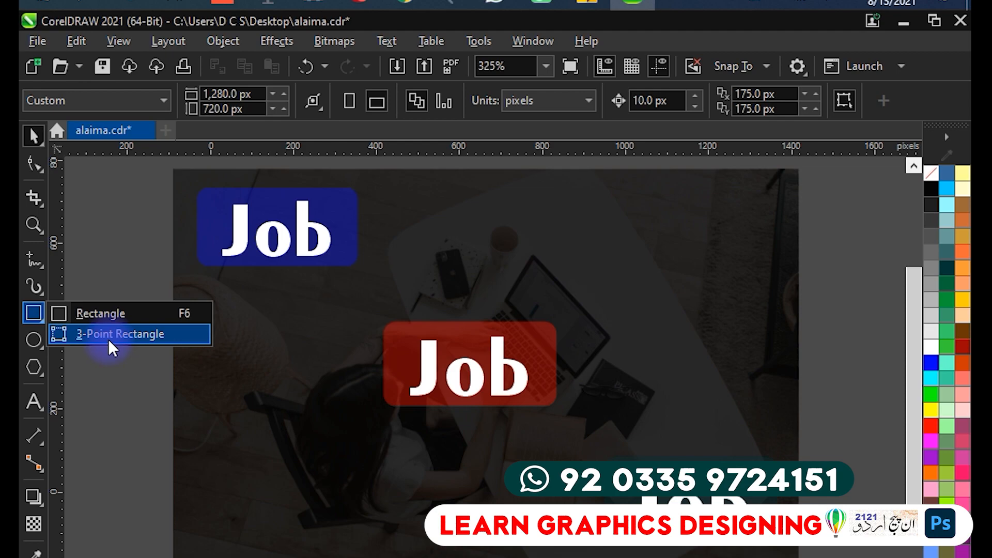
{"action": "left_click", "coordinate": [109, 340]}
{"action": "left_click_drag", "start_coordinate": [257, 439], "coordinate": [391, 525]}
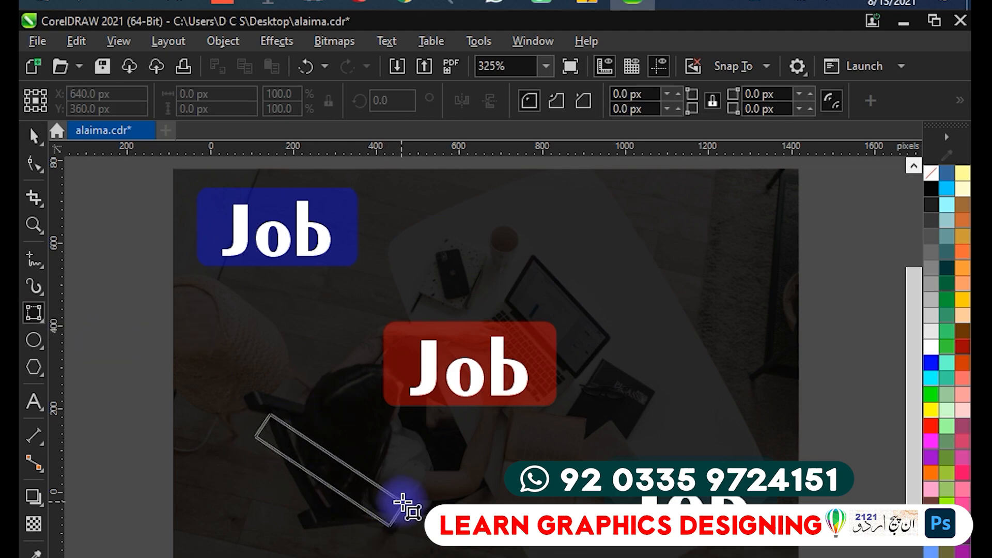
{"action": "left_click", "coordinate": [423, 476]}
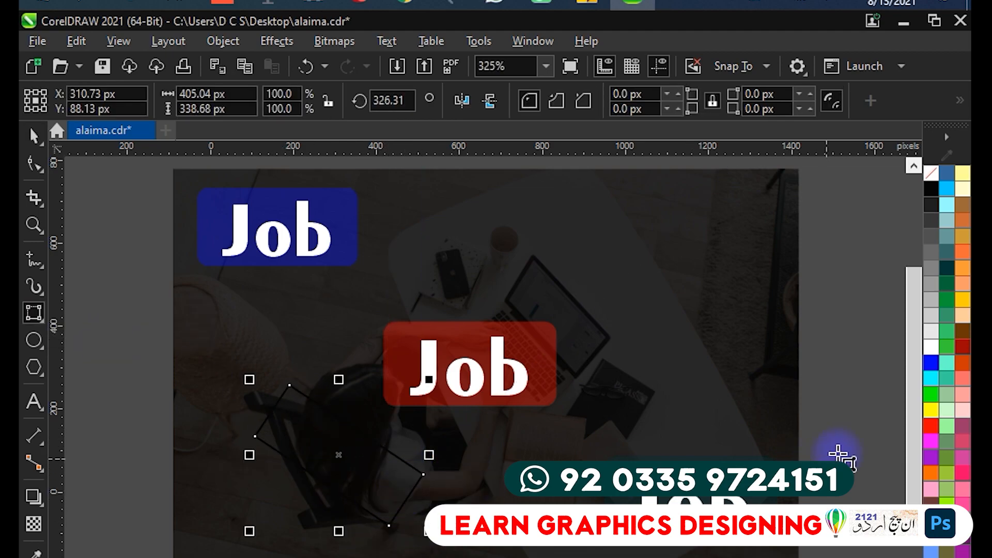
{"action": "left_click", "coordinate": [931, 363]}
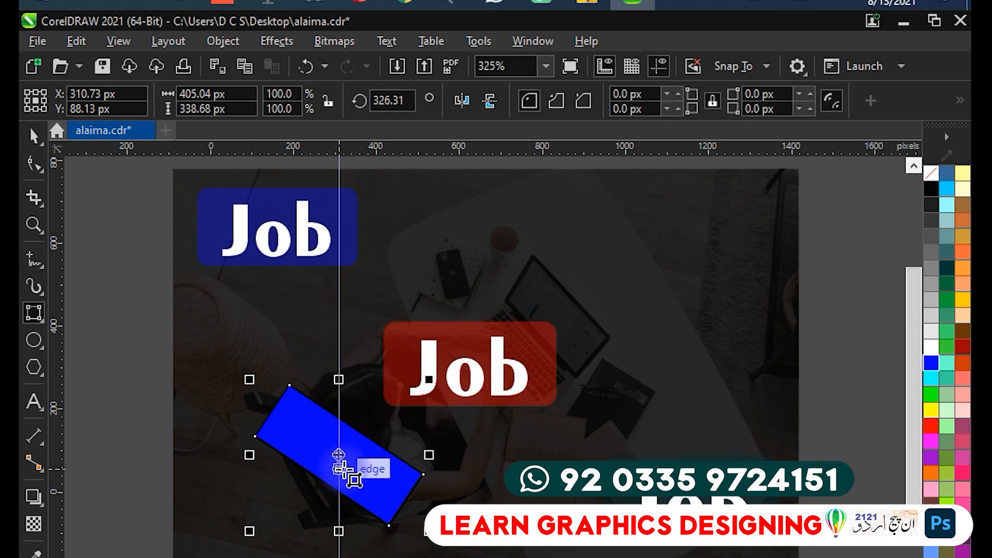
{"action": "left_click", "coordinate": [34, 135]}
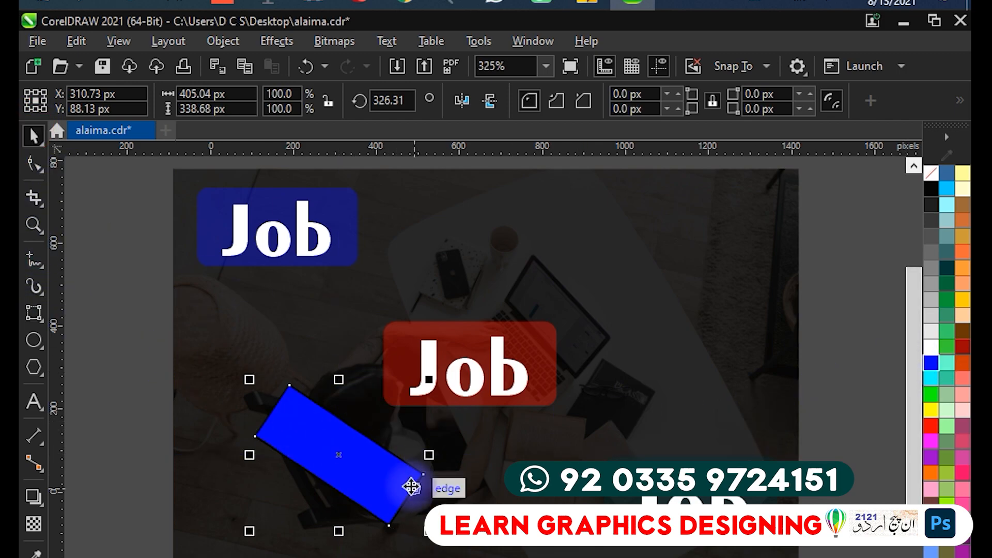
{"action": "key", "text": "Delete"}
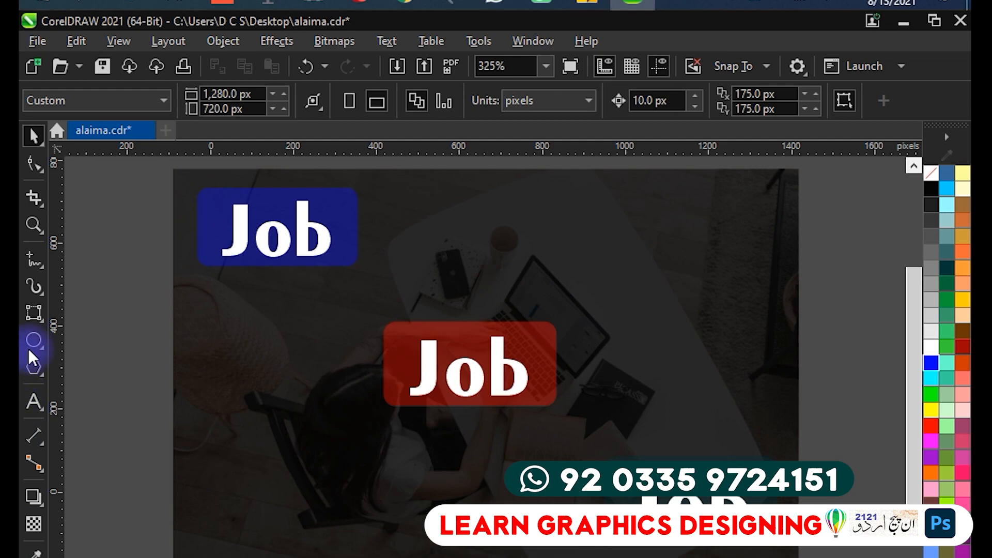
- Draw a straight rectangle about 390 by 164 px below the blue "Job" label and fill it with white
{"action": "left_click", "coordinate": [41, 320]}
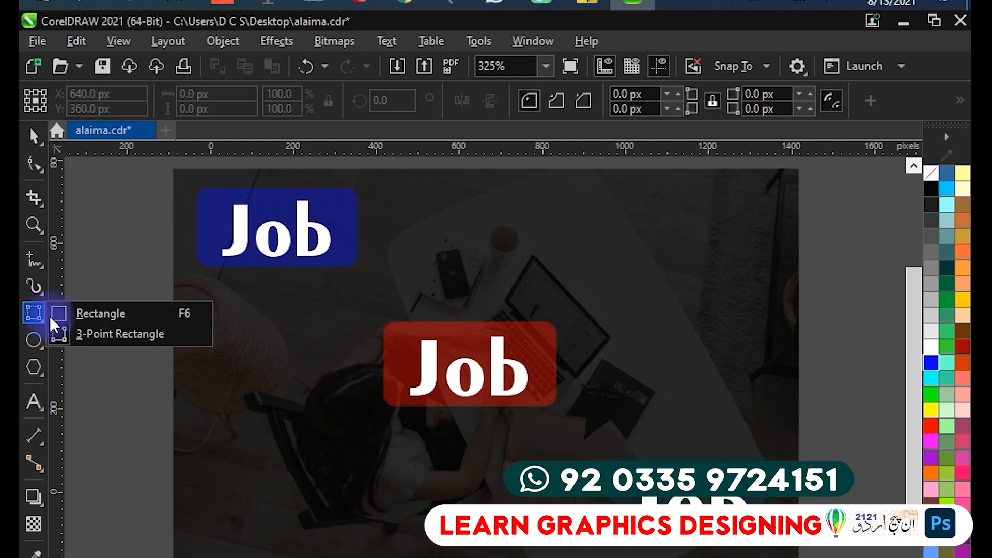
{"action": "left_click", "coordinate": [86, 313]}
{"action": "mouse_move", "coordinate": [240, 439]}
{"action": "left_mouse_down"}
{"action": "mouse_move", "coordinate": [349, 472]}
{"action": "mouse_move", "coordinate": [402, 516]}
{"action": "mouse_move", "coordinate": [402, 507]}
{"action": "left_mouse_up"}
{"action": "left_click", "coordinate": [34, 135]}
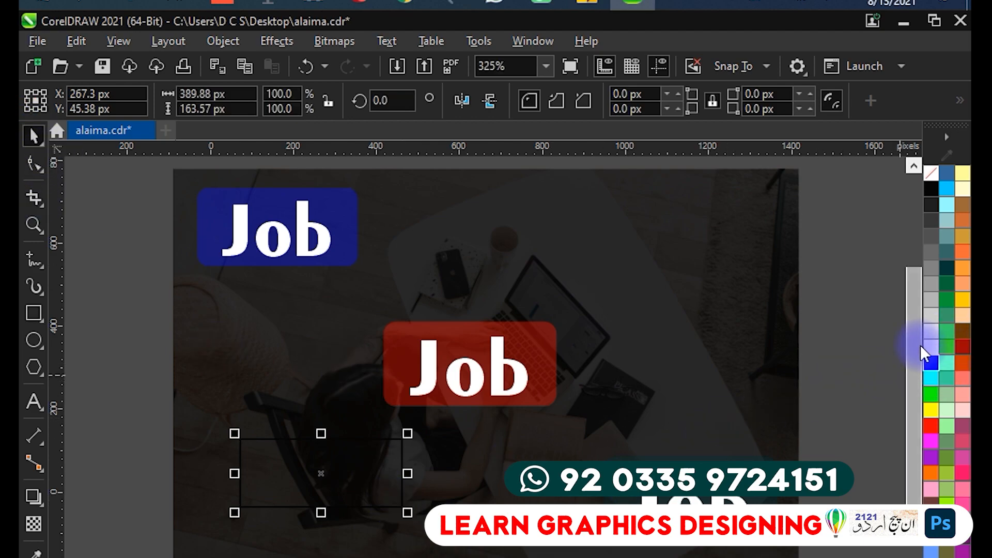
{"action": "left_click", "coordinate": [931, 348]}
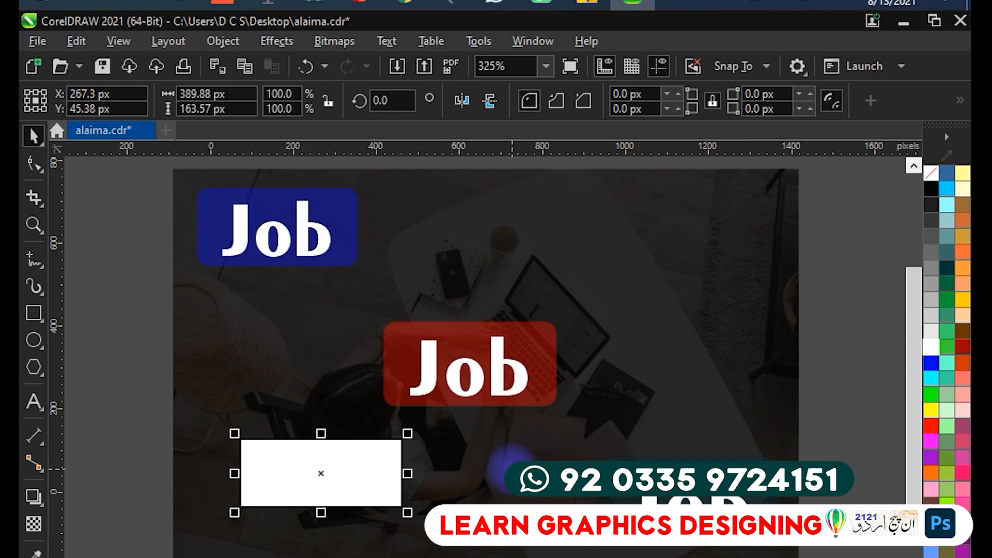
- Rotate the white rectangle to about 33.4° around its centre, and delete it
{"action": "left_click", "coordinate": [364, 474]}
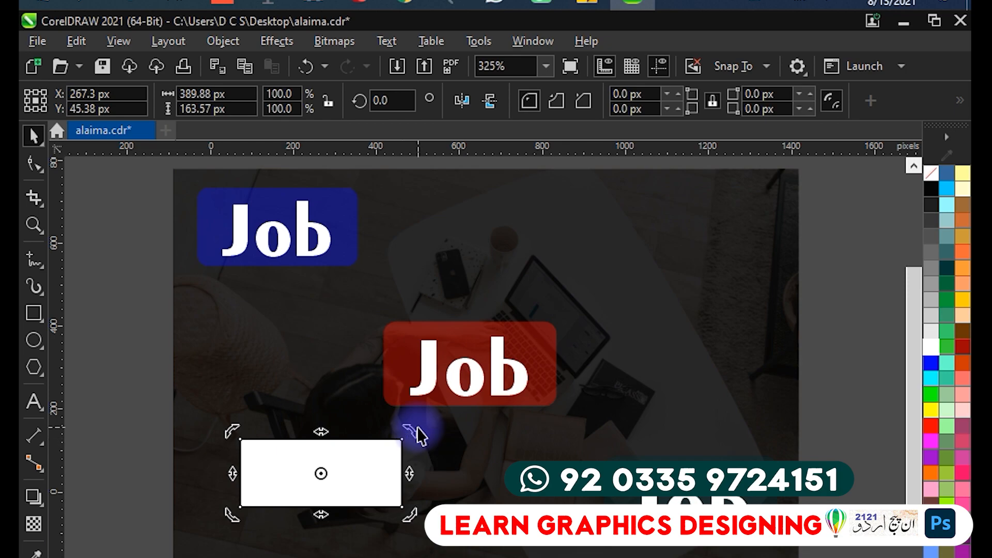
{"action": "scroll", "coordinate": [419, 429], "scroll_direction": "up", "scroll_amount": 2}
{"action": "left_click_drag", "start_coordinate": [420, 432], "coordinate": [466, 316]}
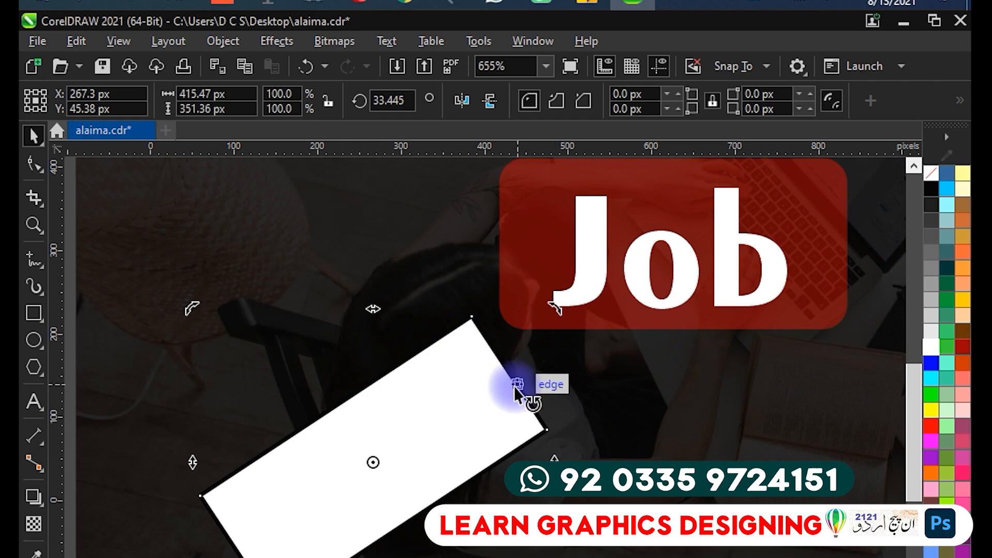
{"action": "scroll", "coordinate": [470, 381], "scroll_direction": "down", "scroll_amount": 1}
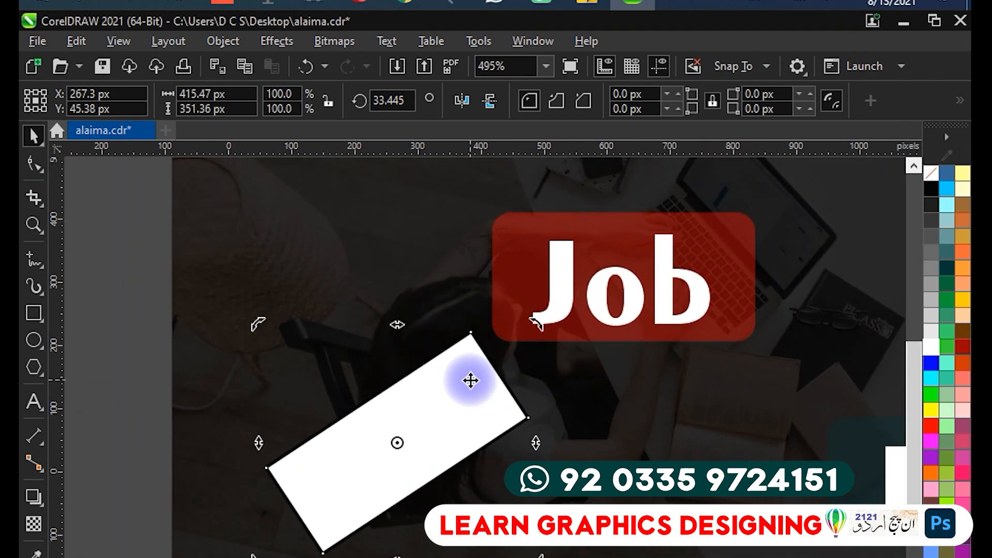
{"action": "scroll", "coordinate": [496, 383], "scroll_direction": "down", "scroll_amount": 1}
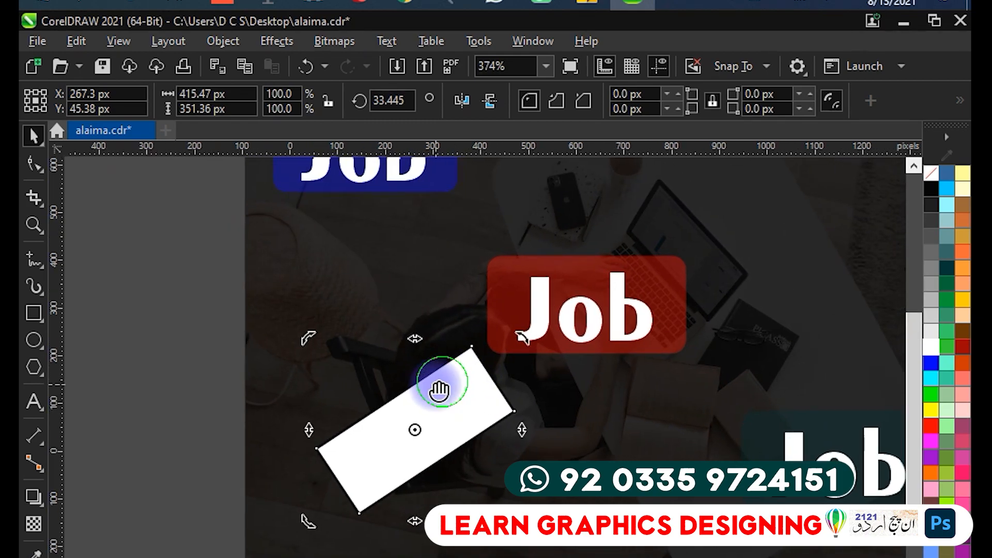
{"action": "left_click_drag", "start_coordinate": [440, 390], "coordinate": [377, 428]}
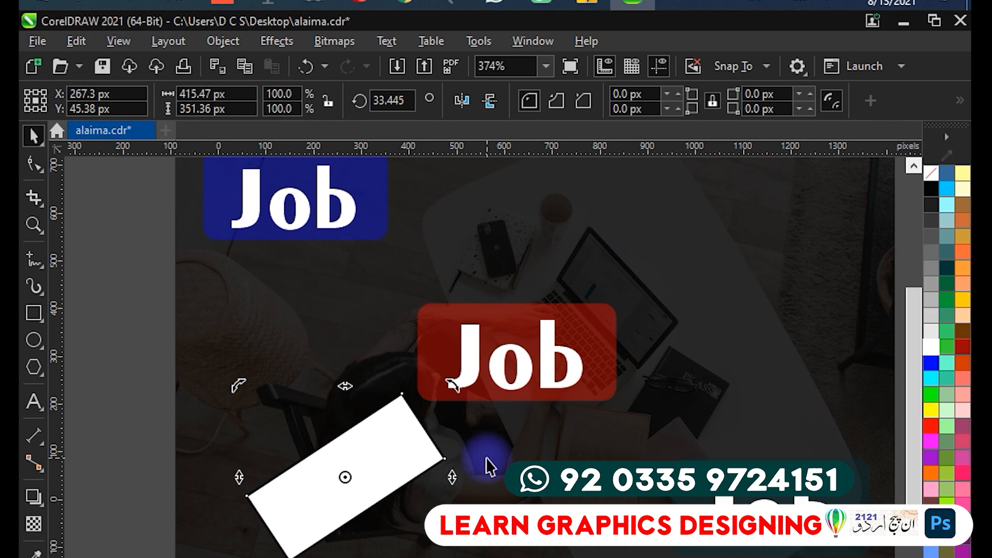
{"action": "key", "text": "Delete"}
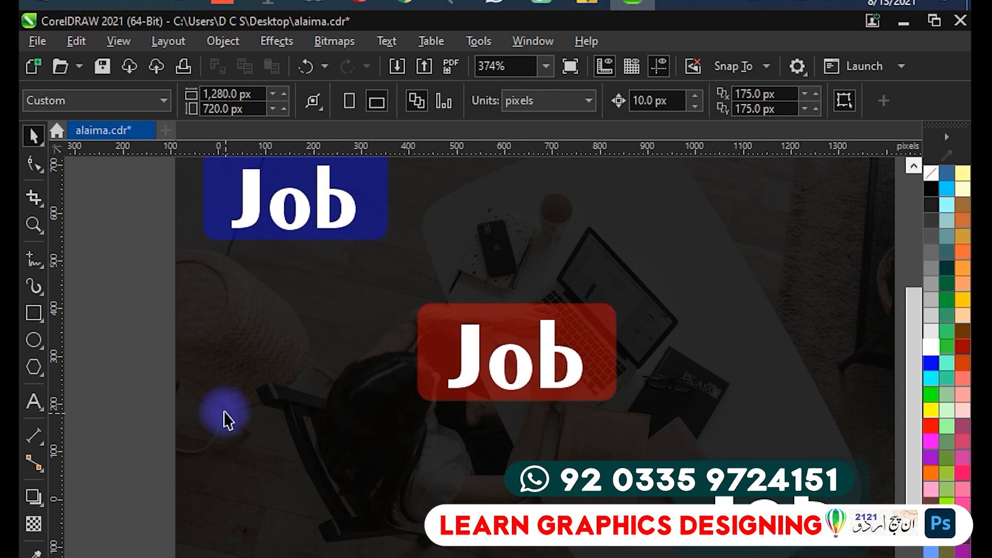
- Draw an ellipse about 323 by 300 px on the thumbnail and turn it into a white-filled pie
{"action": "scroll", "coordinate": [171, 310], "scroll_direction": "down", "scroll_amount": 1}
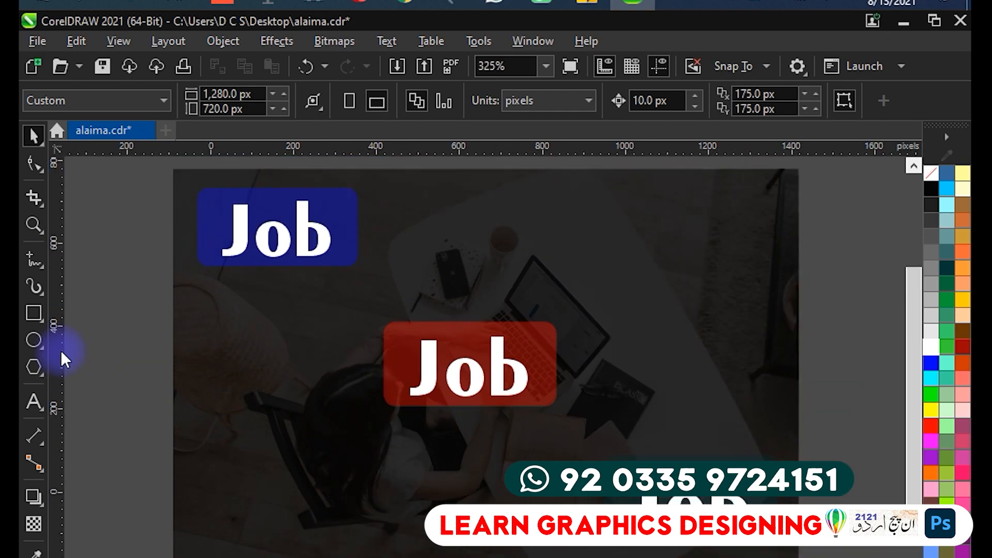
{"action": "left_click", "coordinate": [31, 346]}
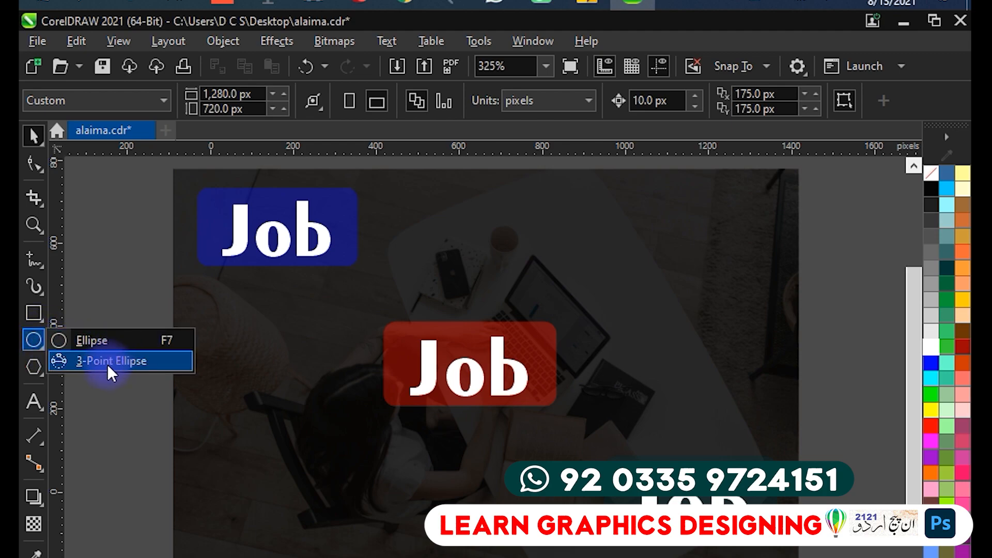
{"action": "left_click", "coordinate": [94, 339]}
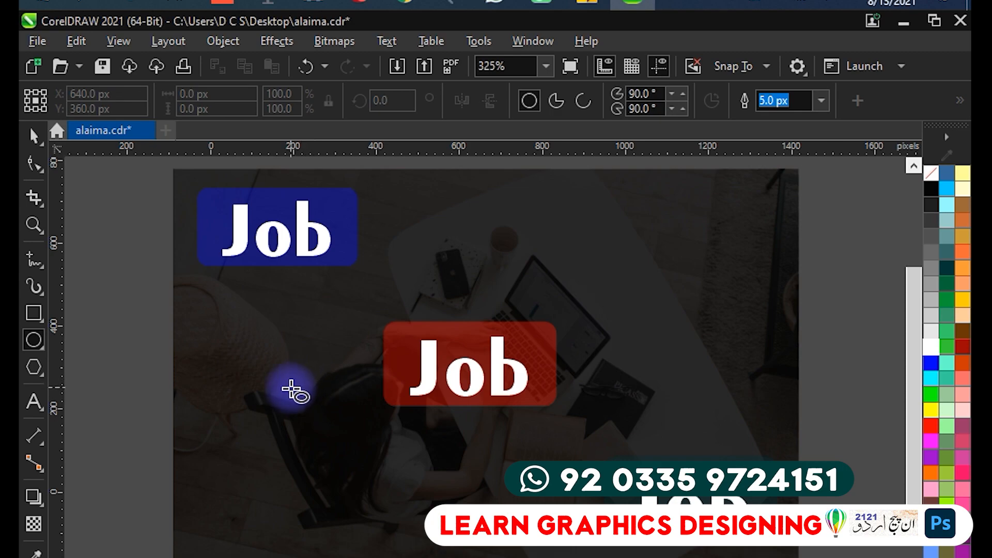
{"action": "left_click_drag", "start_coordinate": [223, 380], "coordinate": [358, 508]}
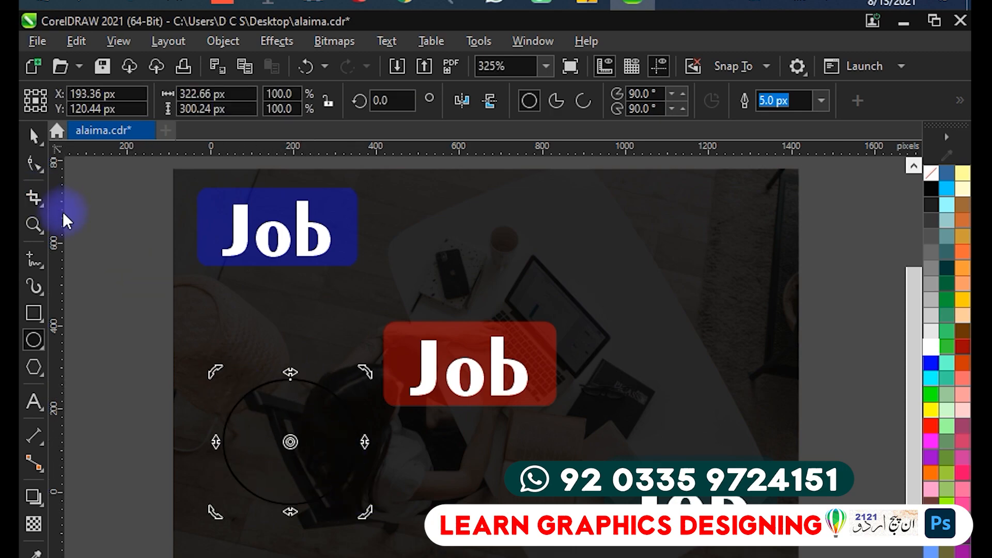
{"action": "left_click", "coordinate": [559, 102]}
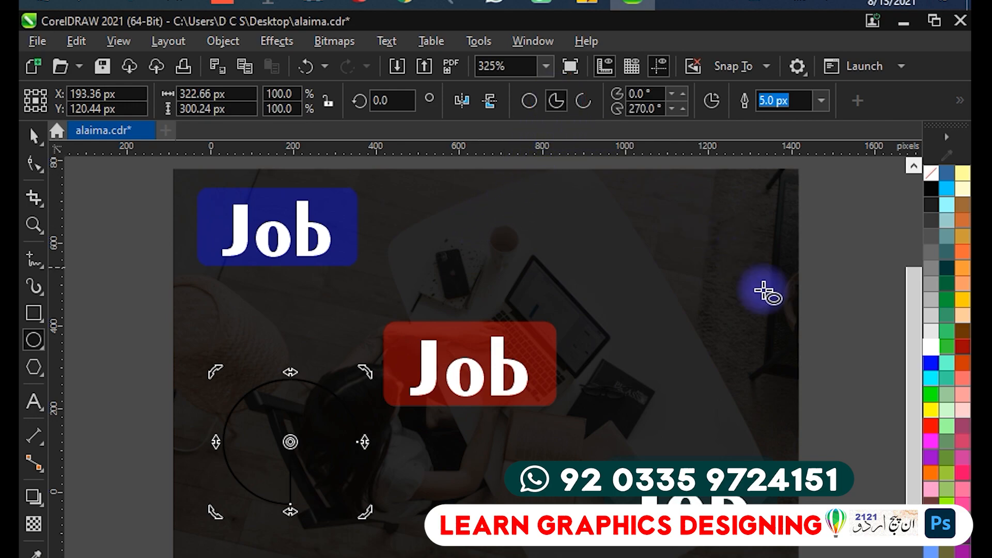
{"action": "left_click", "coordinate": [931, 346]}
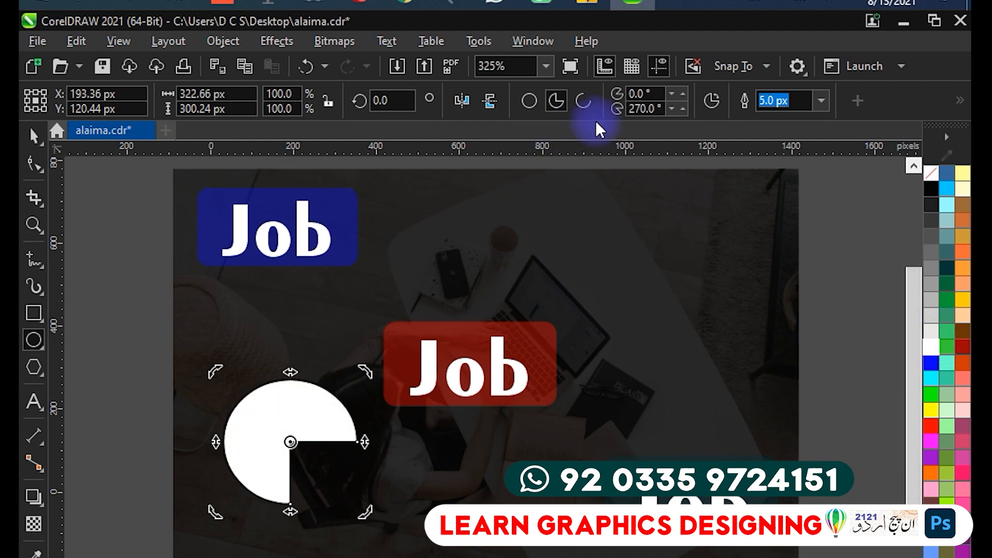
- Change the white pie into an arc and move it outside the thumbnail, to the empty area beside it
{"action": "left_click", "coordinate": [586, 102]}
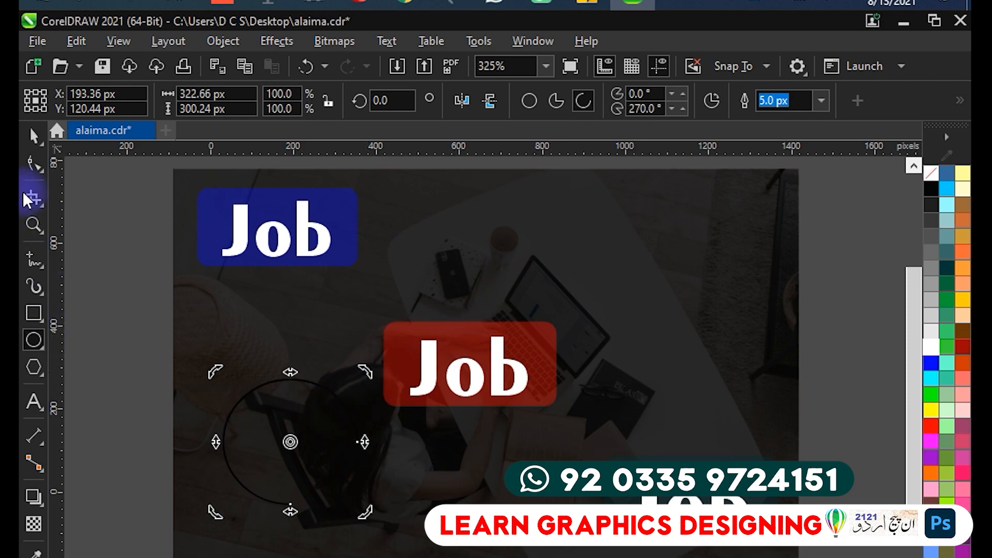
{"action": "left_click", "coordinate": [33, 137]}
{"action": "left_click_drag", "start_coordinate": [325, 416], "coordinate": [153, 357]}
{"action": "scroll", "coordinate": [153, 357], "scroll_direction": "left", "scroll_amount": 5}
{"action": "left_click_drag", "start_coordinate": [375, 388], "coordinate": [330, 385]}
- Compare the pie and arc forms of the ellipse, ending with the pie form
{"action": "left_click", "coordinate": [557, 94]}
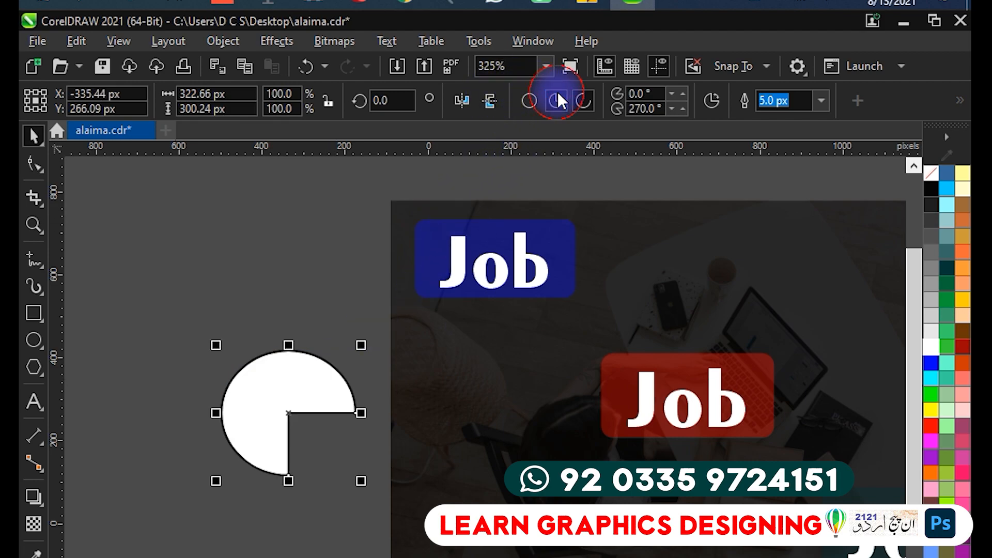
{"action": "left_click", "coordinate": [586, 99]}
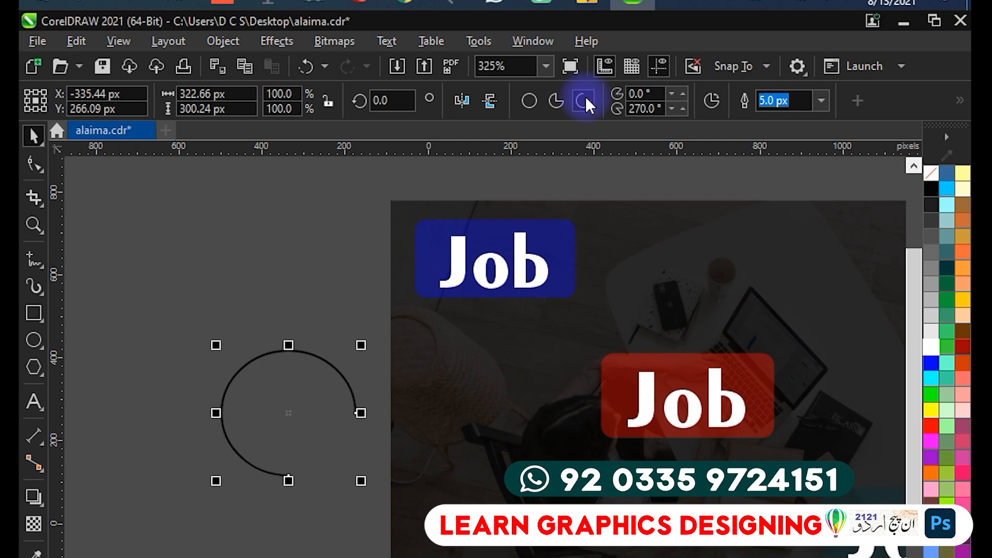
{"action": "left_click", "coordinate": [551, 101]}
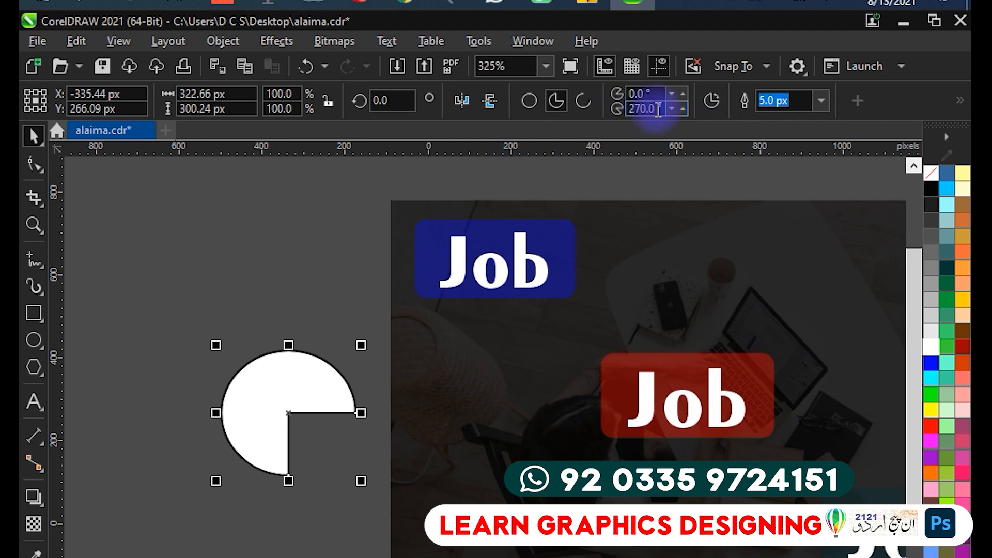
- Set the pie's starting angle to 312°, and delete the pie
{"action": "left_click_drag", "start_coordinate": [674, 97], "coordinate": [679, 147]}
{"action": "left_click", "coordinate": [675, 99]}
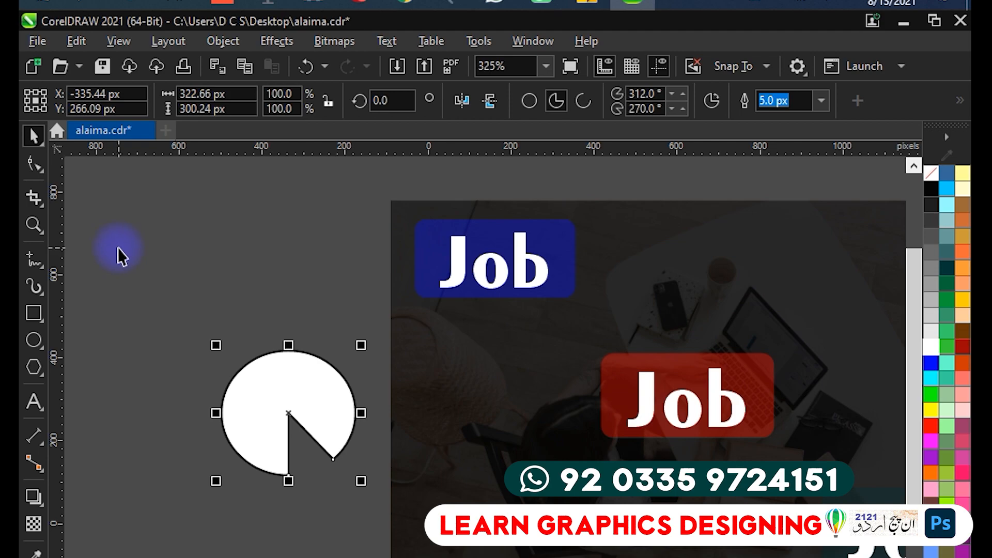
{"action": "key", "text": "Delete"}
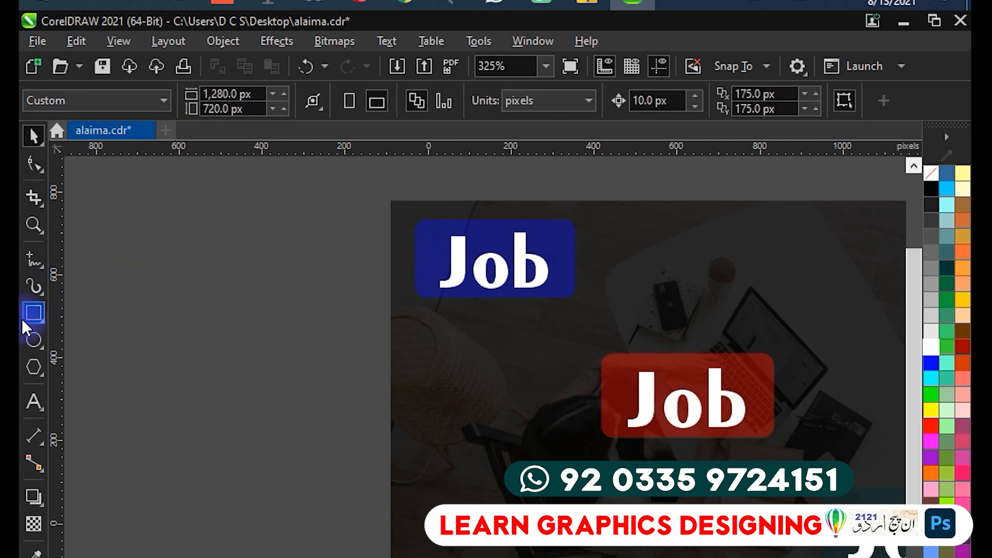
- Draw a tilted pentagon about 424 by 416 px beside the thumbnail and raise its number of sides to 12
{"action": "left_click", "coordinate": [39, 368]}
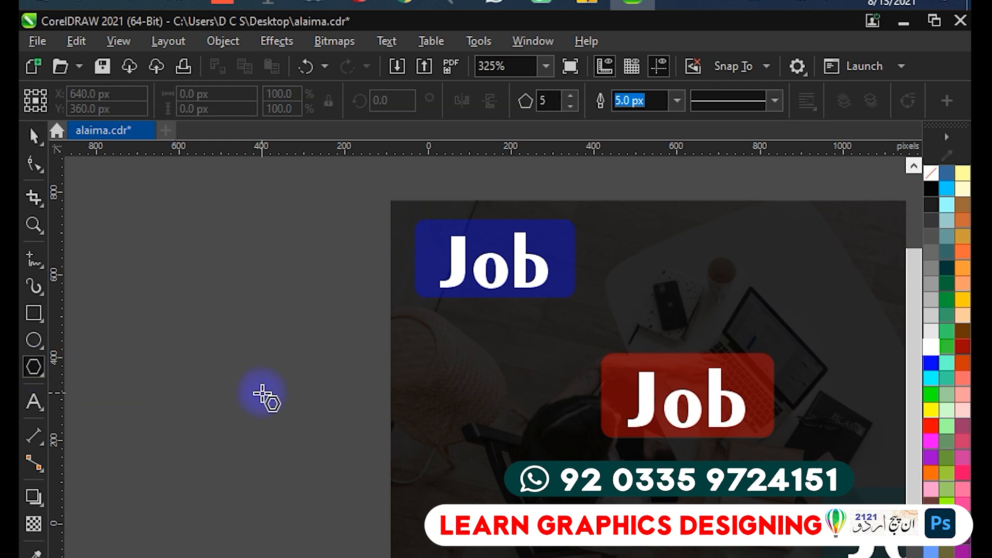
{"action": "left_click_drag", "start_coordinate": [200, 348], "coordinate": [227, 421]}
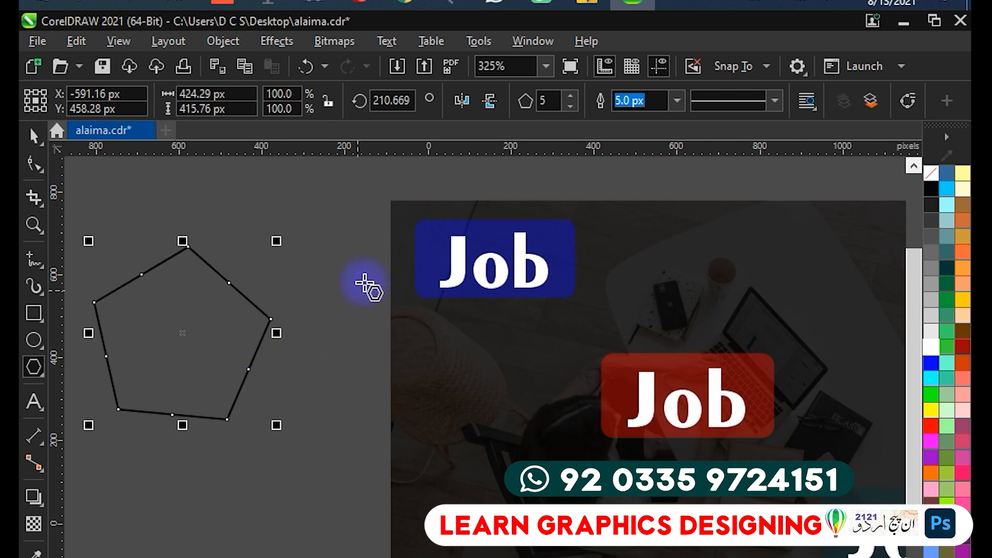
{"action": "left_click", "coordinate": [571, 96]}
{"action": "left_click", "coordinate": [571, 97]}
{"action": "left_click", "coordinate": [570, 97]}
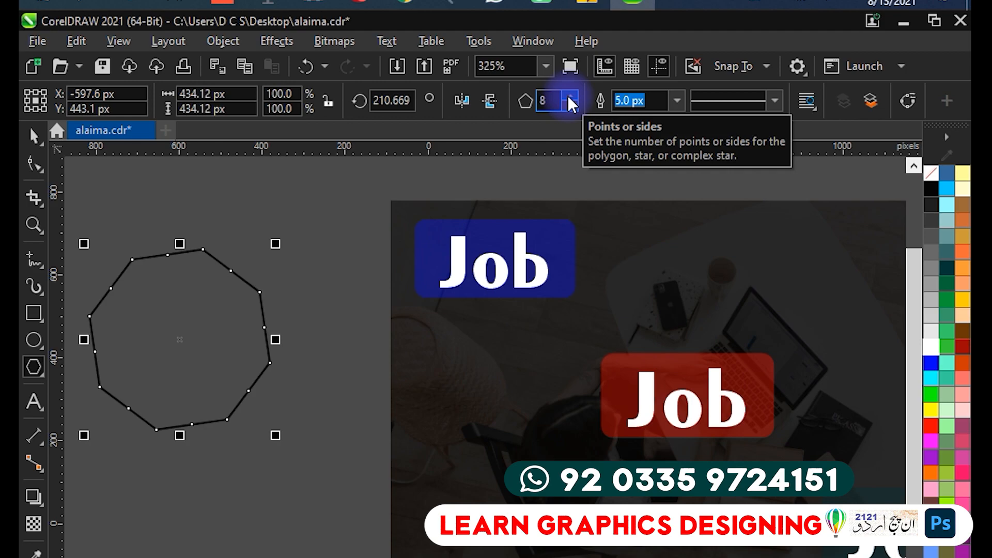
{"action": "left_click", "coordinate": [570, 100]}
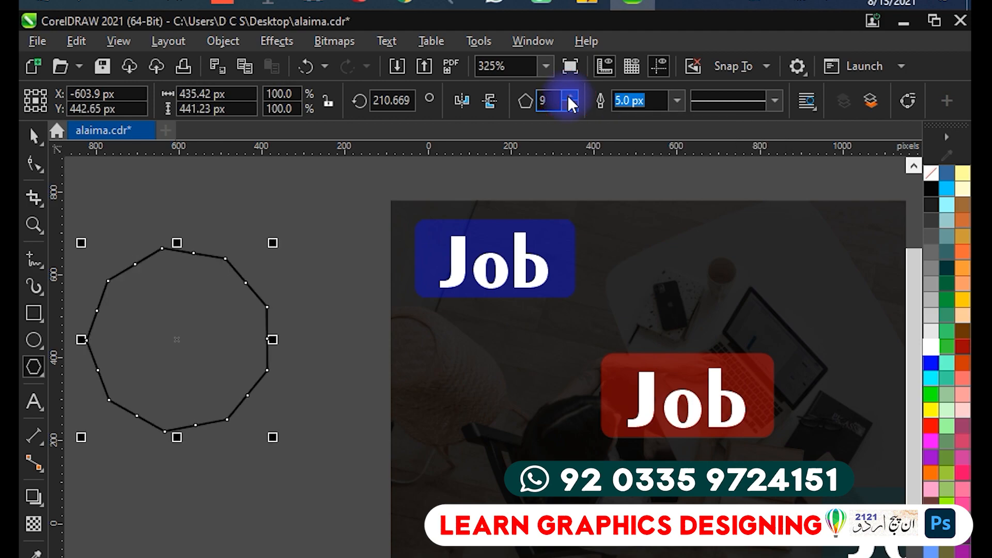
{"action": "left_click", "coordinate": [571, 100]}
{"action": "left_click", "coordinate": [571, 100]}
{"action": "left_click", "coordinate": [571, 100]}
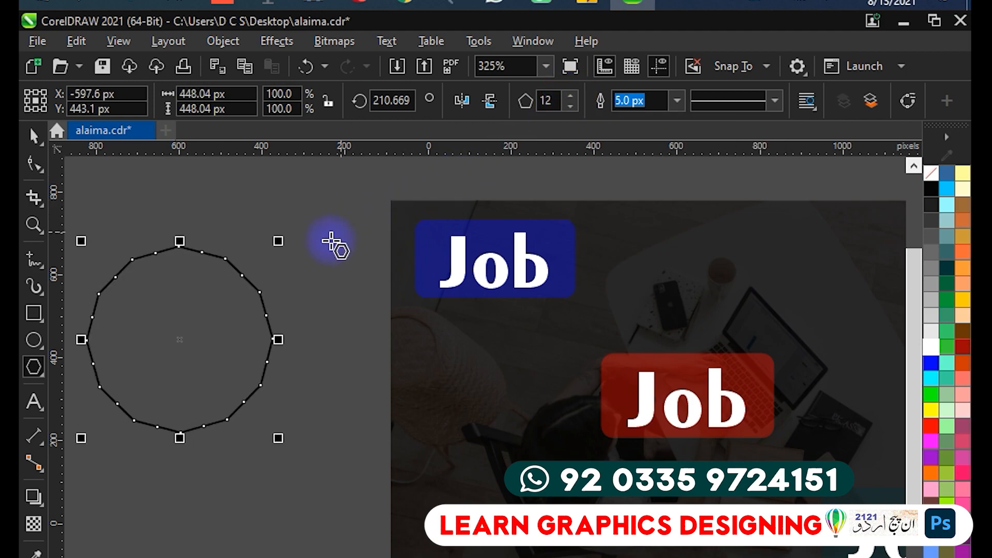
{"action": "scroll", "coordinate": [193, 270], "scroll_direction": "up", "scroll_amount": 1}
{"action": "left_click_drag", "start_coordinate": [192, 270], "coordinate": [343, 310]}
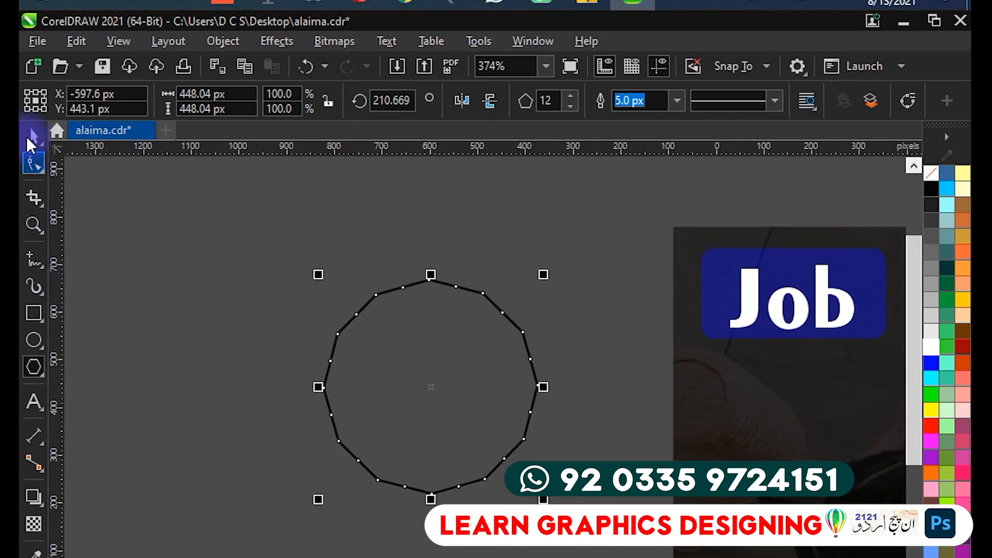
{"action": "left_click", "coordinate": [31, 138]}
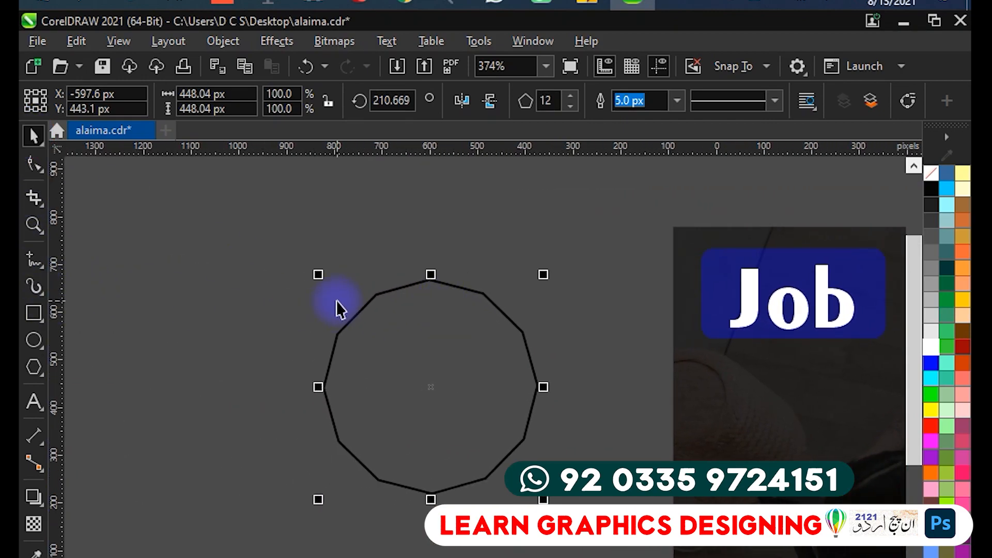
{"action": "scroll", "coordinate": [381, 226], "scroll_direction": "up", "scroll_amount": 2}
{"action": "scroll", "coordinate": [408, 305], "scroll_direction": "down", "scroll_amount": 3}
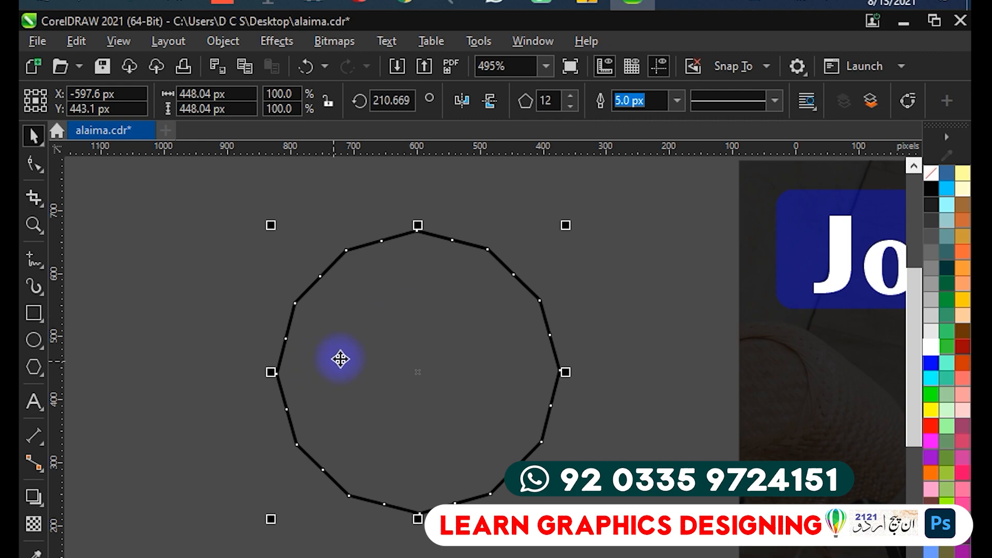
- Raise the polygon's number of sides to 36, and reduce it to 3 to form a triangle
{"action": "left_click", "coordinate": [575, 100]}
{"action": "left_click_drag", "start_coordinate": [574, 99], "coordinate": [575, 76]}
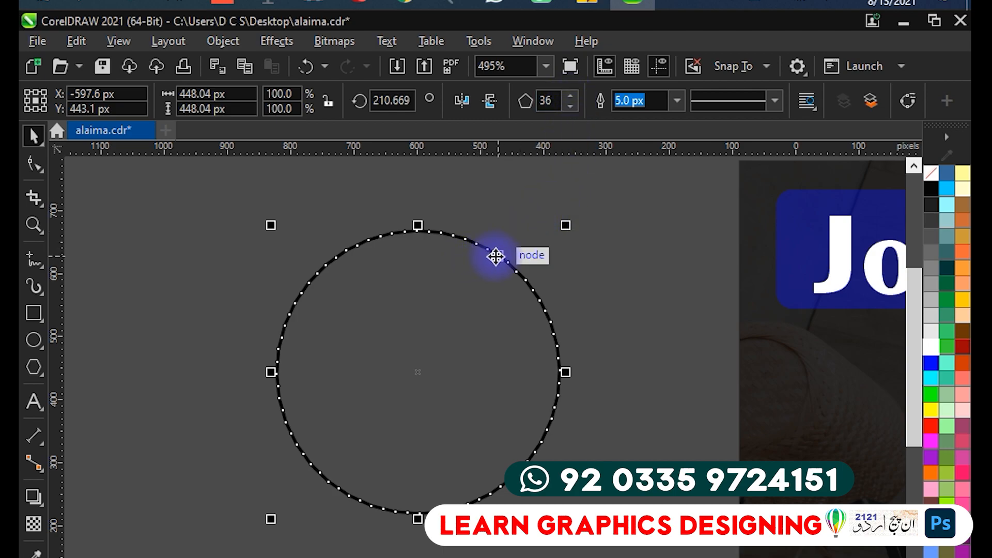
{"action": "left_click", "coordinate": [556, 102]}
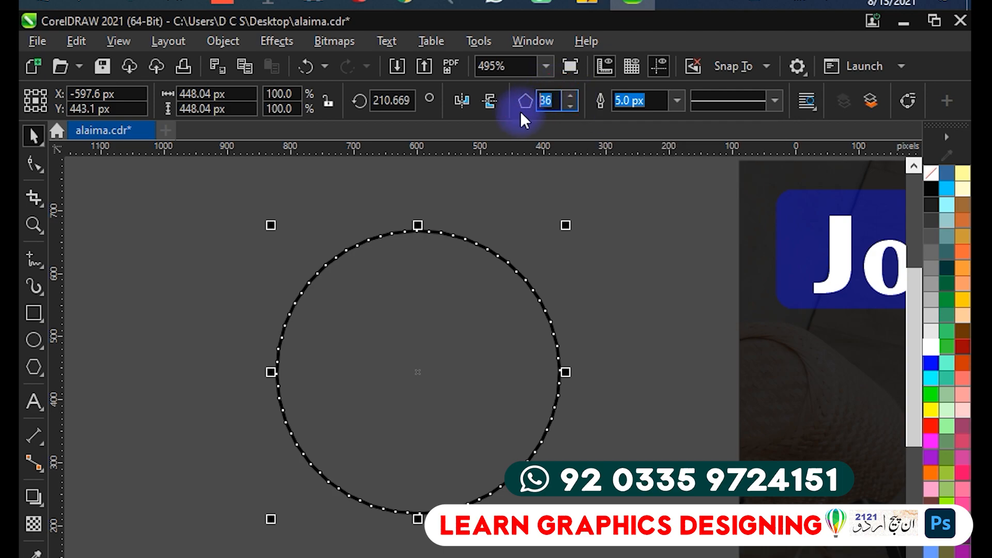
{"action": "type", "text": "3"}
{"action": "key", "text": "Return"}
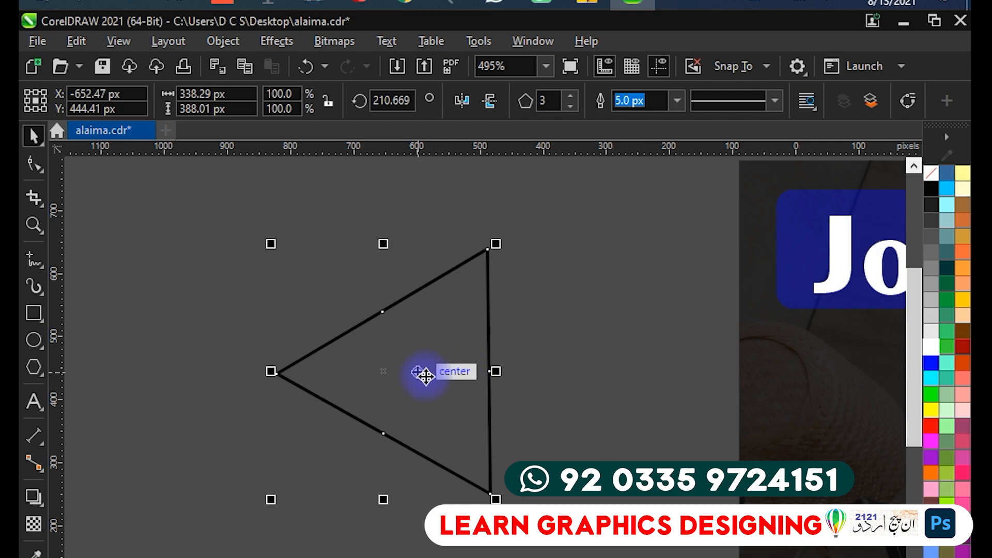
- Delete the triangle beside the thumbnail and save the document
{"action": "key", "text": "Delete"}
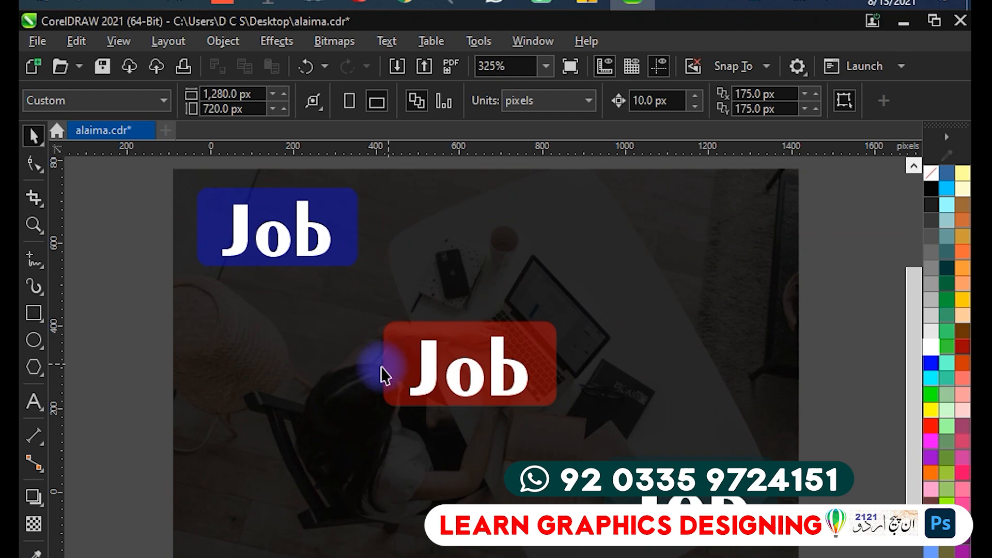
{"action": "key", "text": "ctrl+s"}
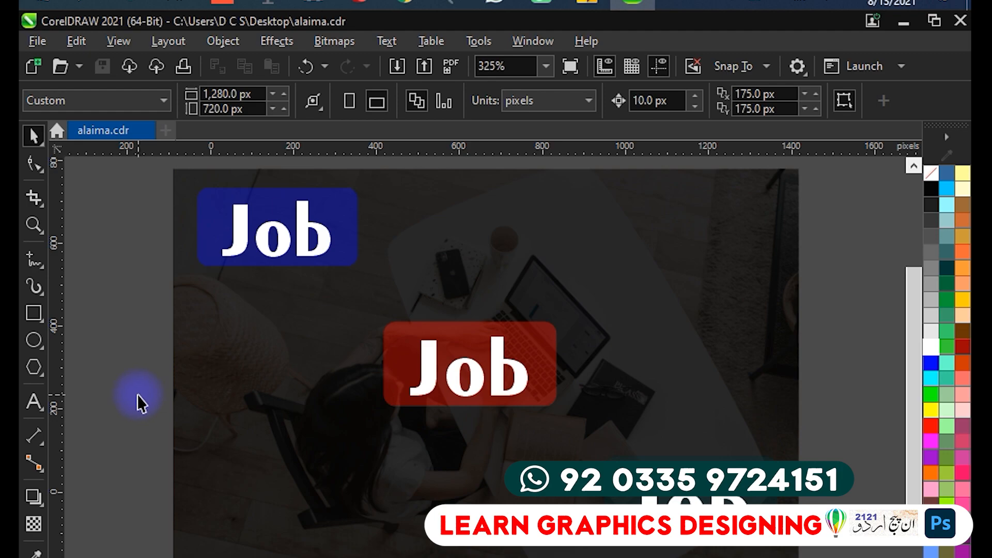
- Switch to the Star tool and return to the Polygon tool without drawing a shape
{"action": "left_click_drag", "start_coordinate": [138, 394], "coordinate": [191, 402]}
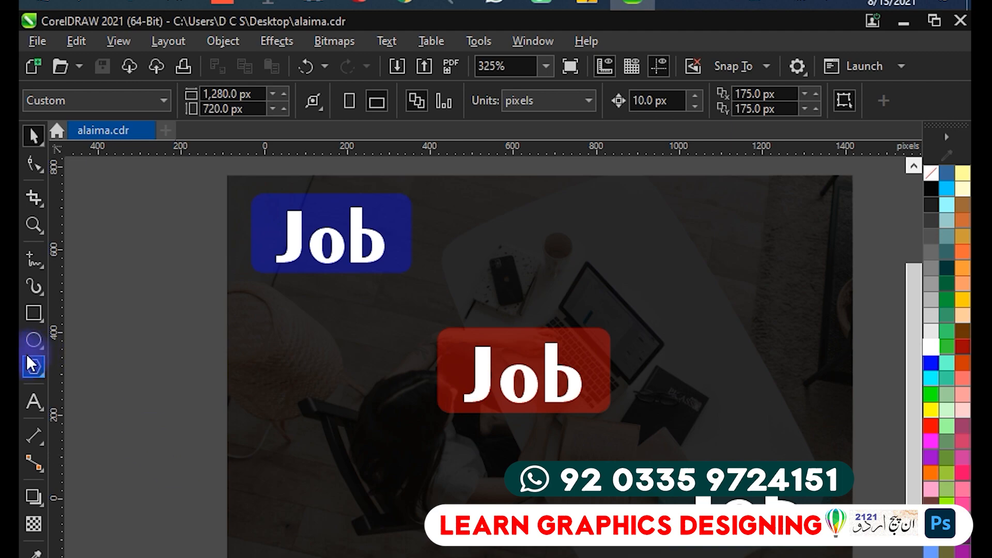
{"action": "left_click", "coordinate": [43, 375]}
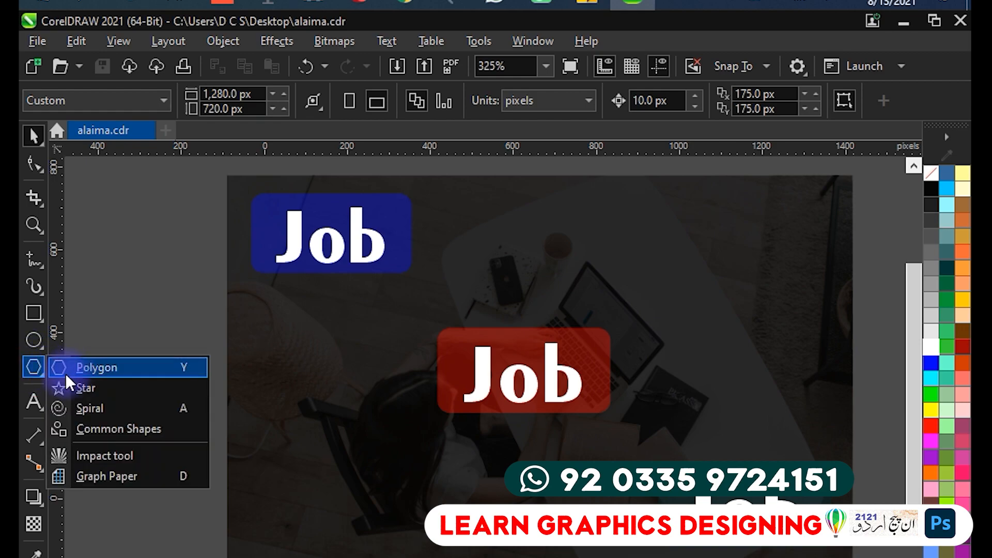
{"action": "left_click", "coordinate": [157, 395]}
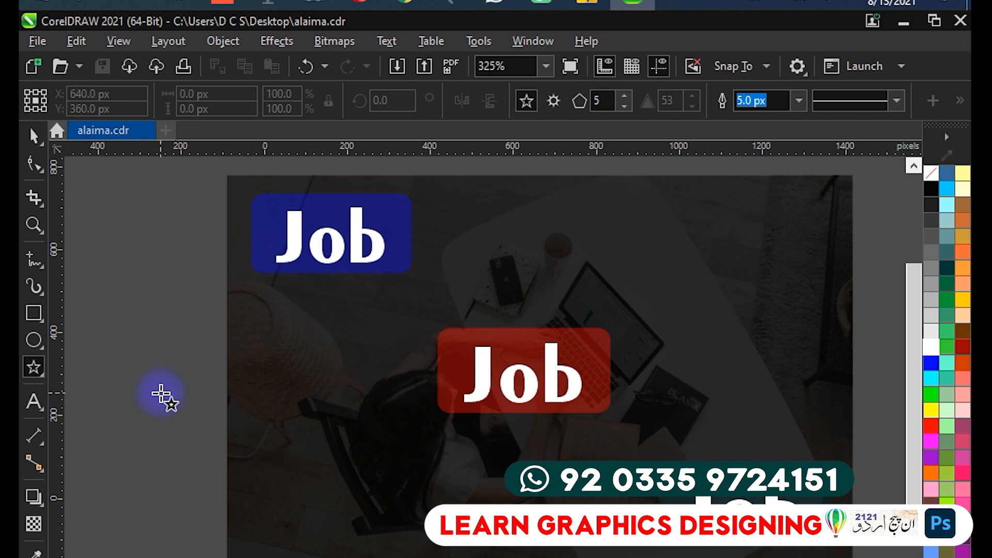
{"action": "left_click", "coordinate": [40, 374]}
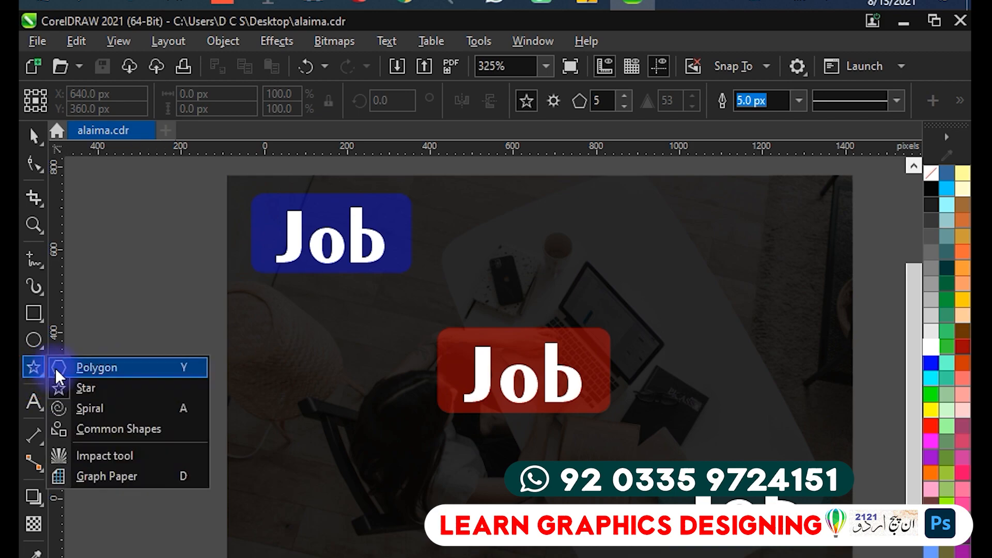
{"action": "left_click", "coordinate": [83, 367]}
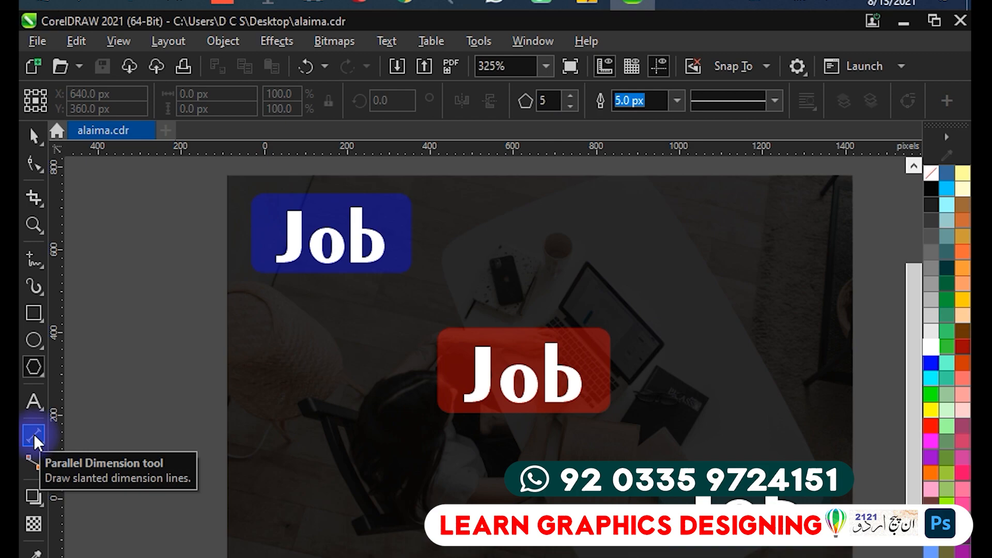
- Dimension the red Job box's lower edge with the Parallel Dimension tool, placing the text below the box, and delete the dimension
{"action": "left_click", "coordinate": [34, 437]}
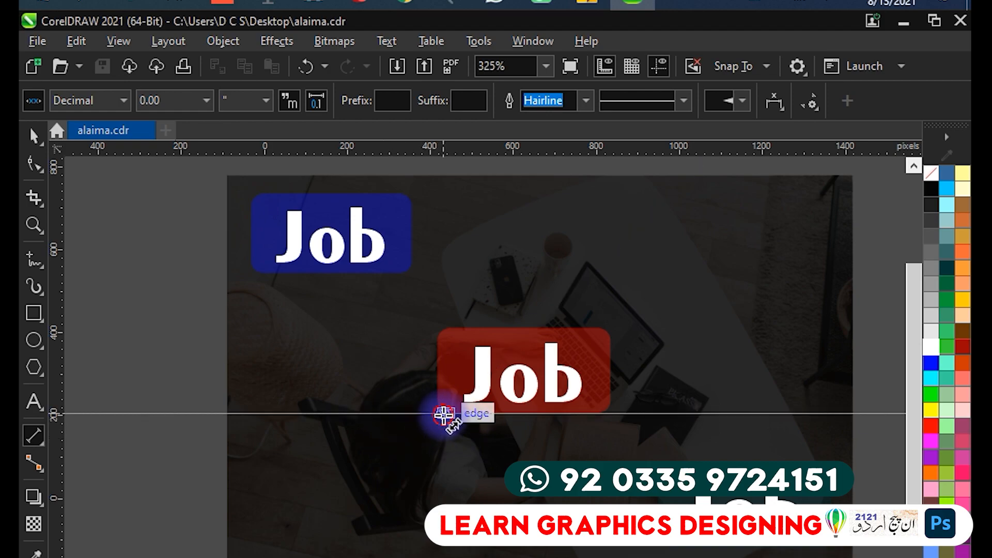
{"action": "left_click_drag", "start_coordinate": [444, 413], "coordinate": [605, 413]}
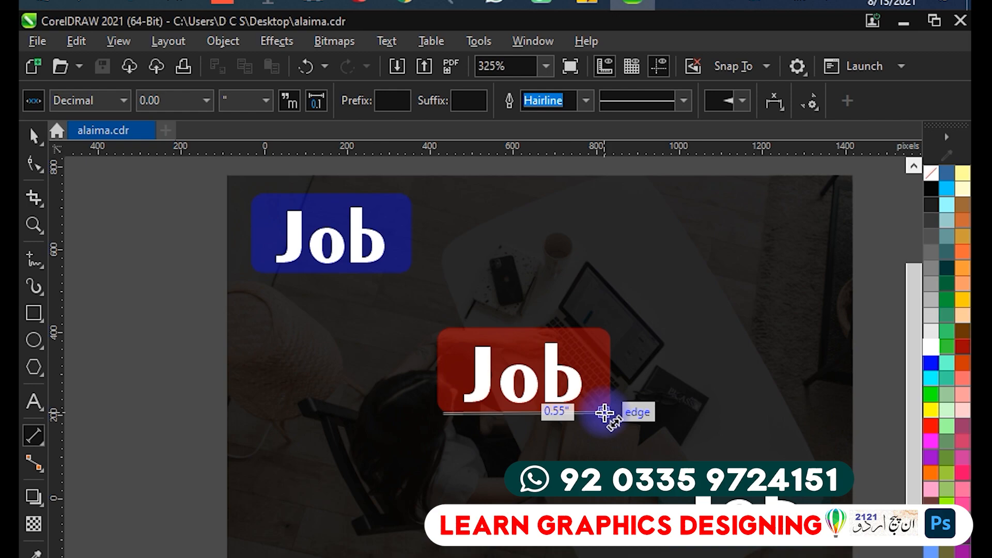
{"action": "left_click_drag", "start_coordinate": [605, 412], "coordinate": [604, 412]}
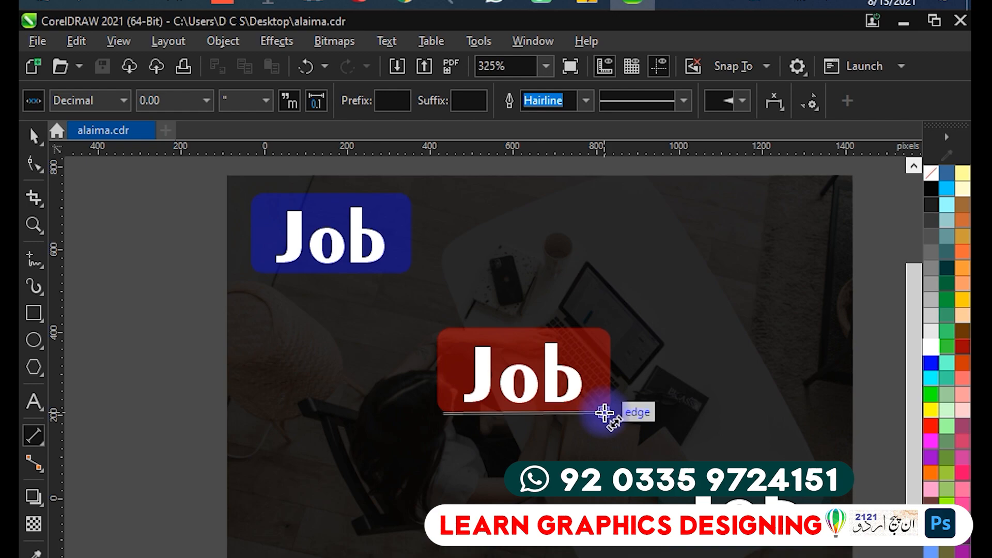
{"action": "left_click", "coordinate": [538, 495]}
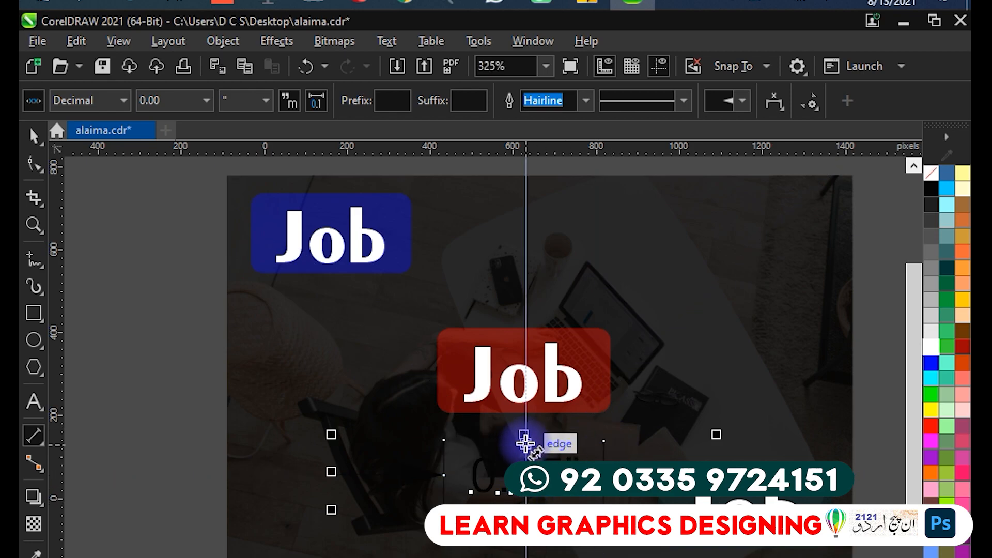
{"action": "scroll", "coordinate": [567, 458], "scroll_direction": "up", "scroll_amount": 3}
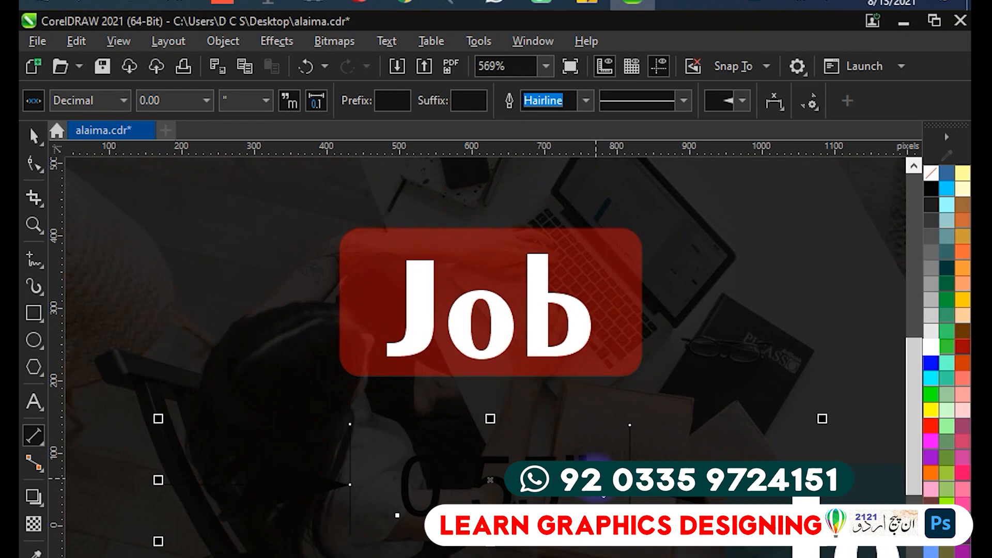
{"action": "scroll", "coordinate": [595, 461], "scroll_direction": "up", "scroll_amount": 4}
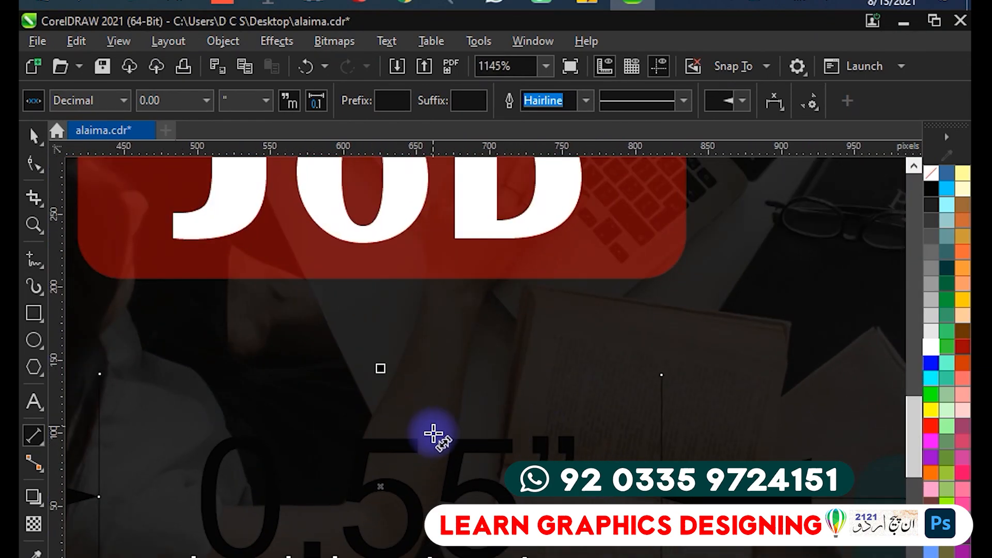
{"action": "scroll", "coordinate": [414, 425], "scroll_direction": "down", "scroll_amount": 6}
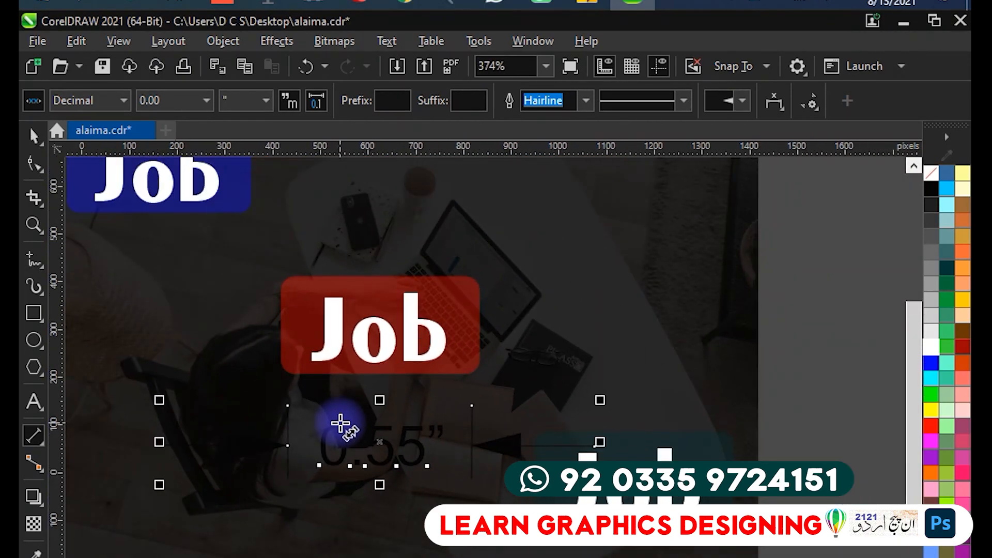
{"action": "scroll", "coordinate": [341, 424], "scroll_direction": "down", "scroll_amount": 1}
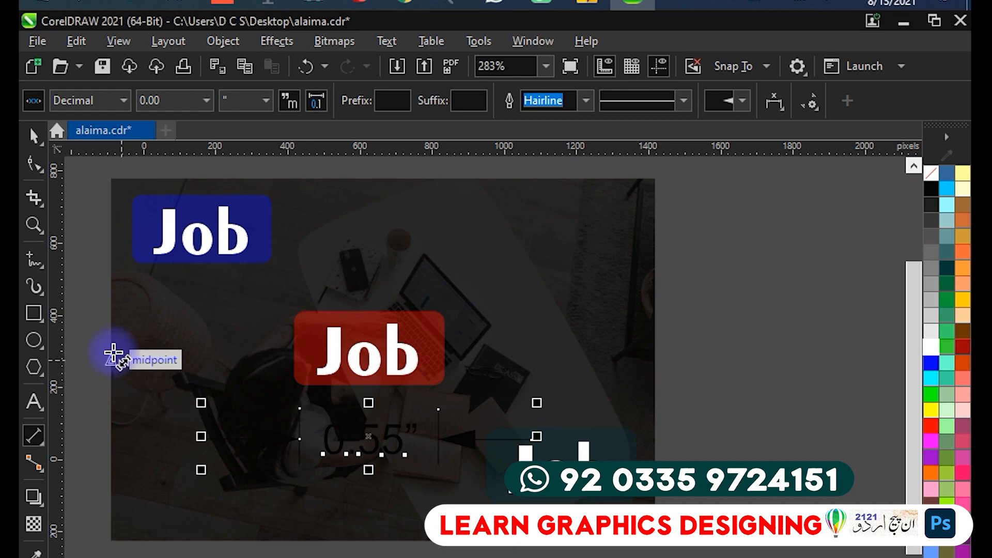
{"action": "key", "text": "Delete"}
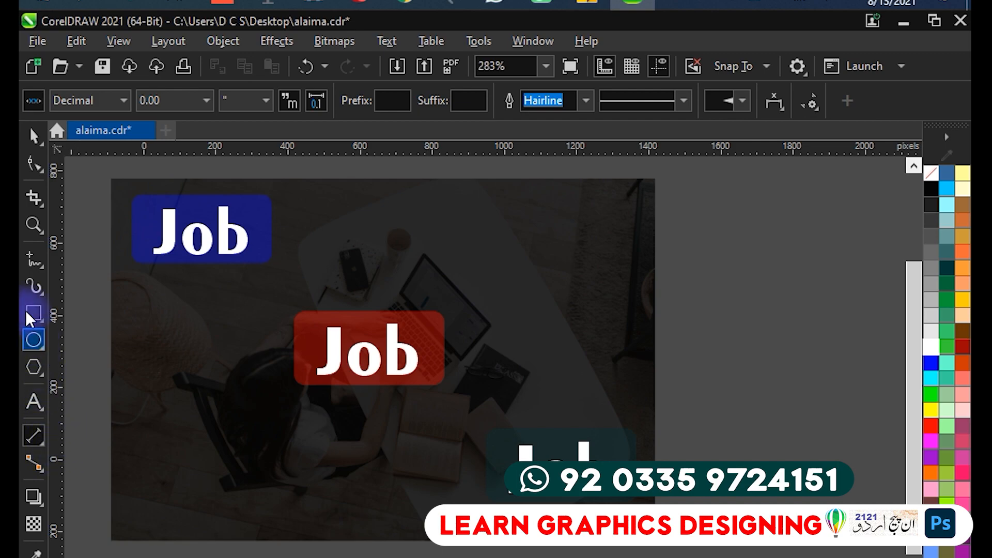
- Return to the Pick tool, leave nothing selected and save the document
{"action": "left_click", "coordinate": [32, 138]}
{"action": "left_click", "coordinate": [103, 250]}
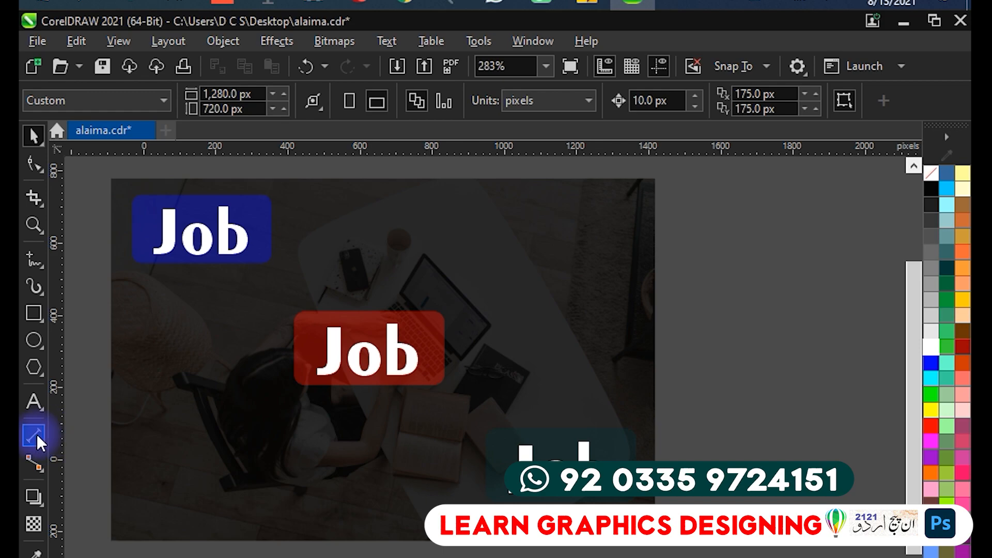
{"action": "left_click", "coordinate": [149, 357]}
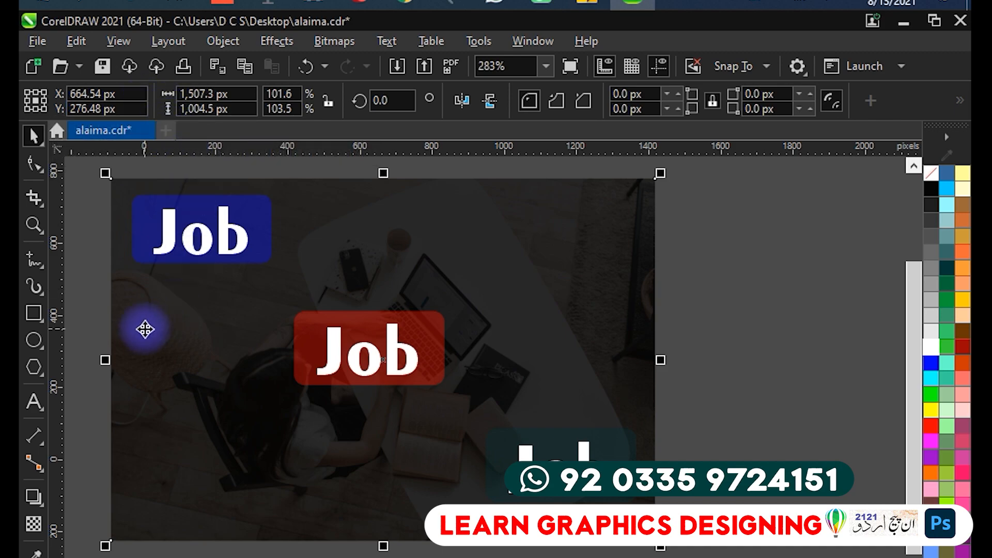
{"action": "scroll", "coordinate": [106, 264], "scroll_direction": "up", "scroll_amount": 1}
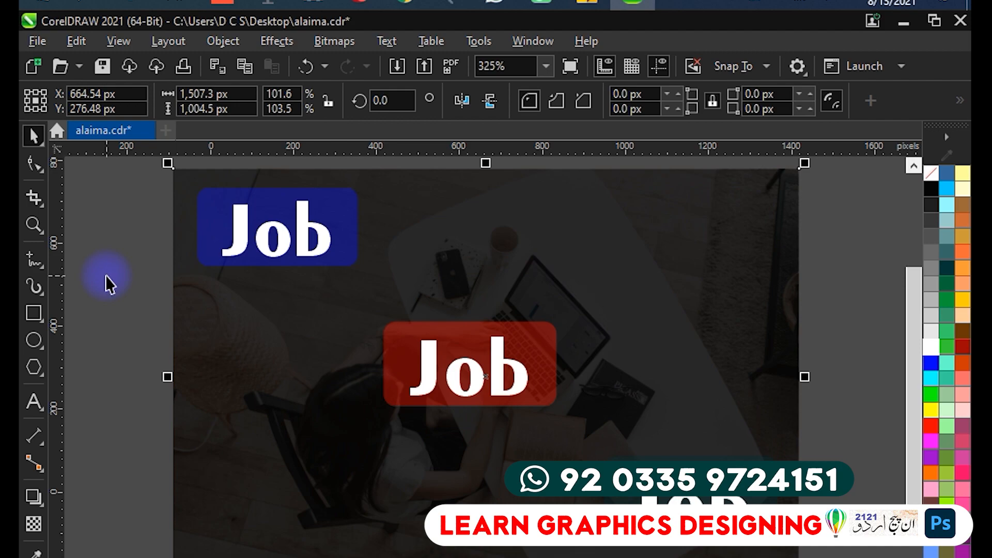
{"action": "left_click", "coordinate": [106, 275]}
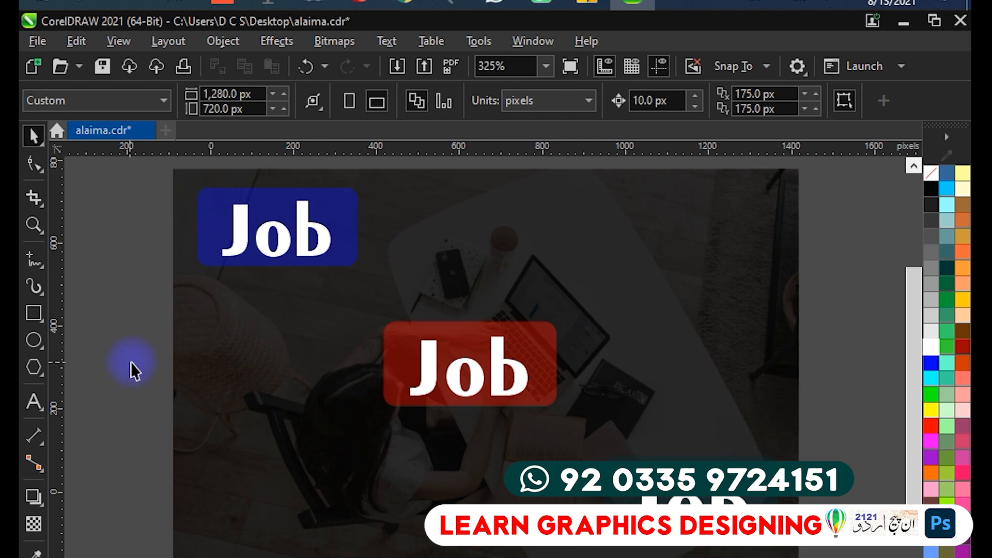
{"action": "key", "text": "ctrl+s"}
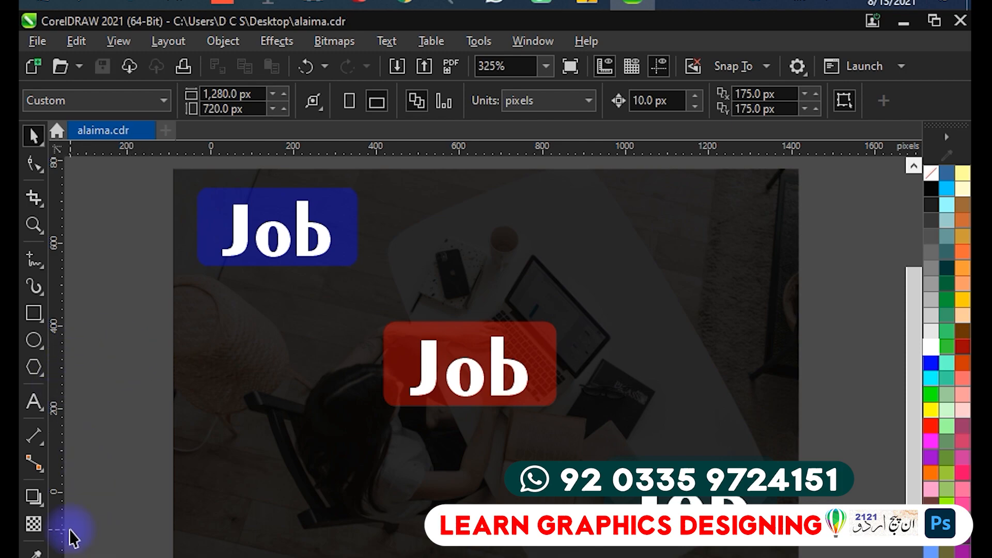
- Draw a straight 5 px connector from the blue Job box's lower midpoint to the background's left midpoint, and delete it
{"action": "left_click", "coordinate": [33, 465]}
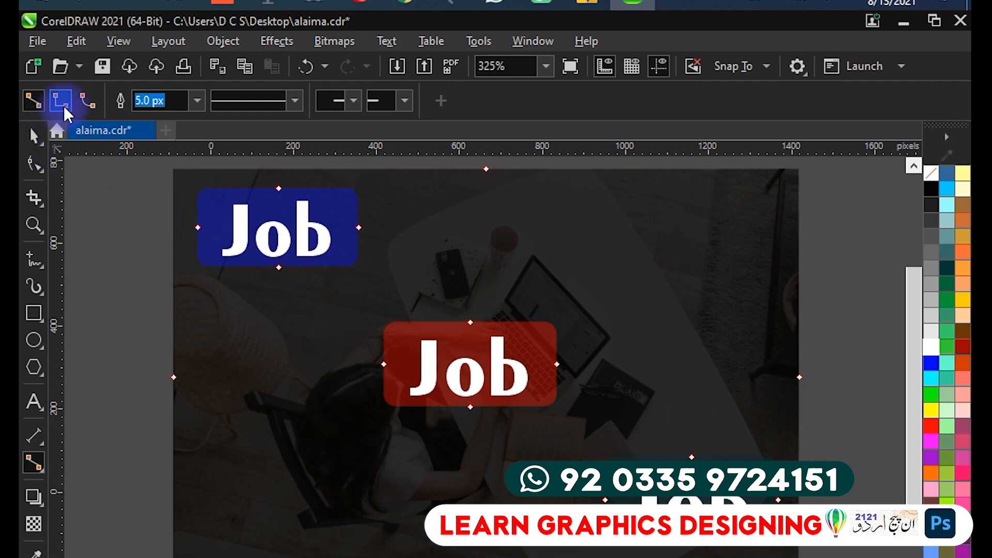
{"action": "left_click", "coordinate": [64, 105]}
{"action": "left_click", "coordinate": [38, 103]}
{"action": "left_click", "coordinate": [34, 135]}
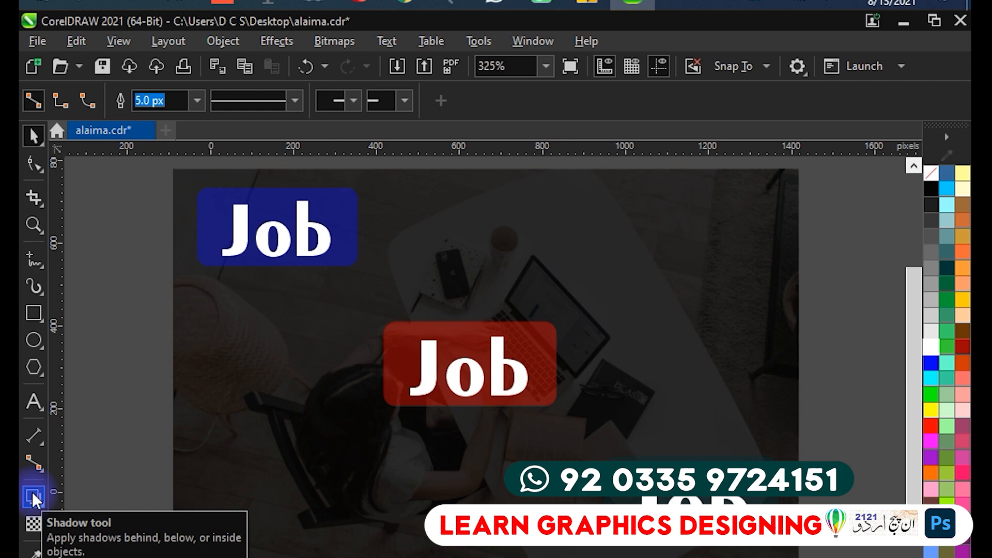
{"action": "left_click", "coordinate": [33, 462]}
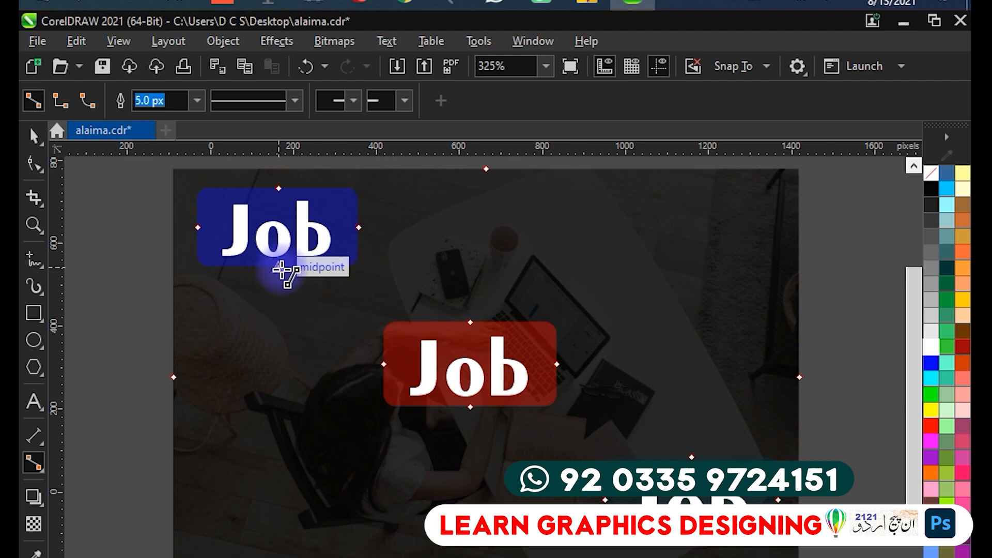
{"action": "left_click_drag", "start_coordinate": [282, 269], "coordinate": [173, 378]}
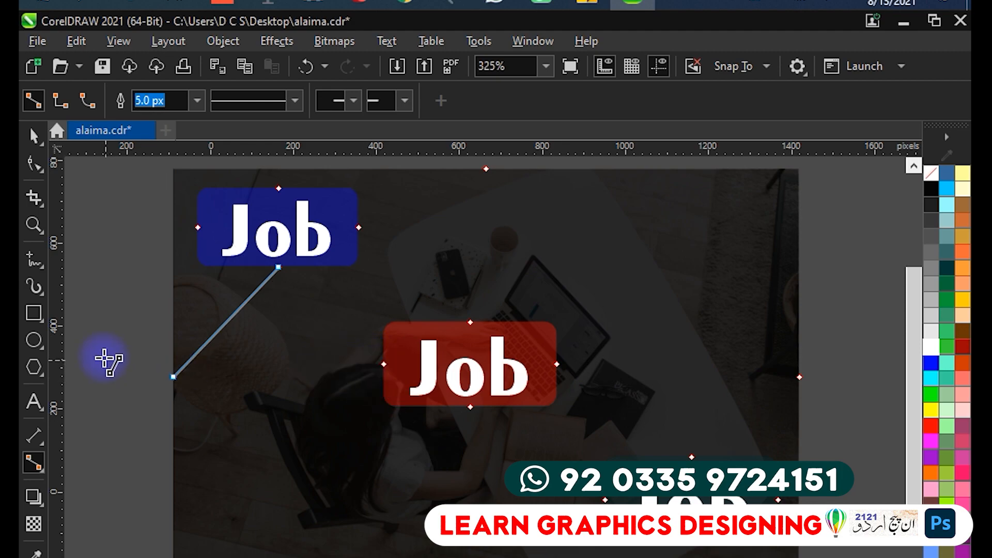
{"action": "left_click", "coordinate": [32, 135]}
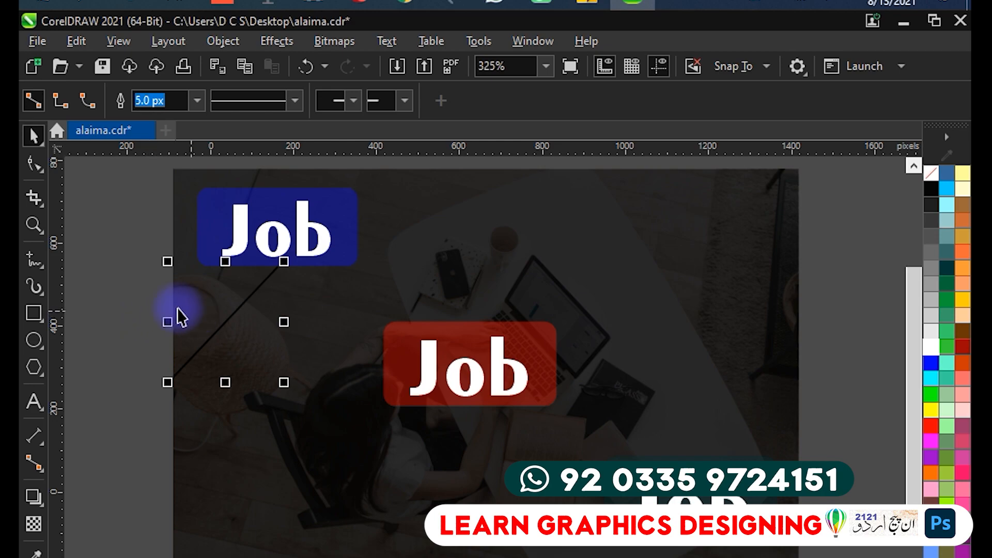
{"action": "scroll", "coordinate": [177, 317], "scroll_direction": "up", "scroll_amount": 2}
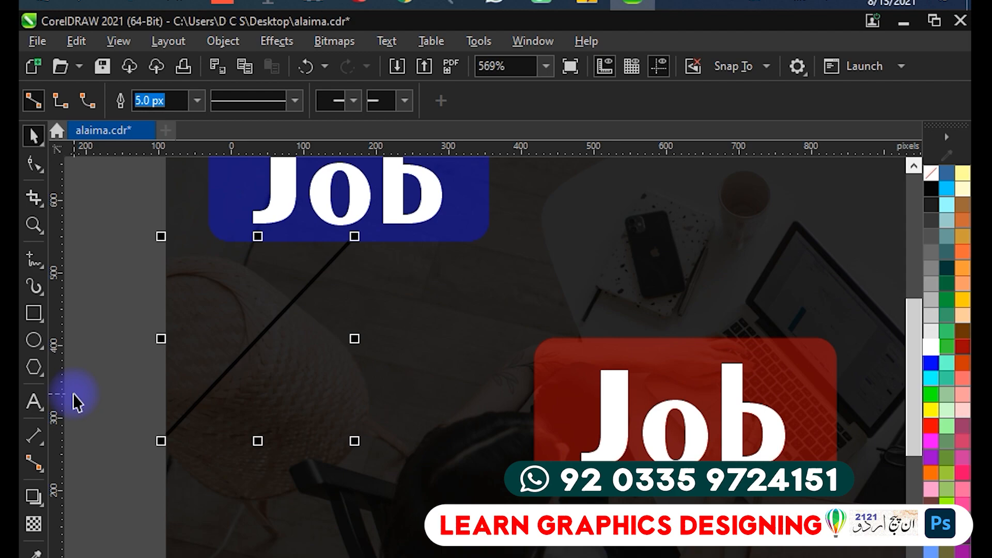
{"action": "scroll", "coordinate": [101, 408], "scroll_direction": "down", "scroll_amount": 2}
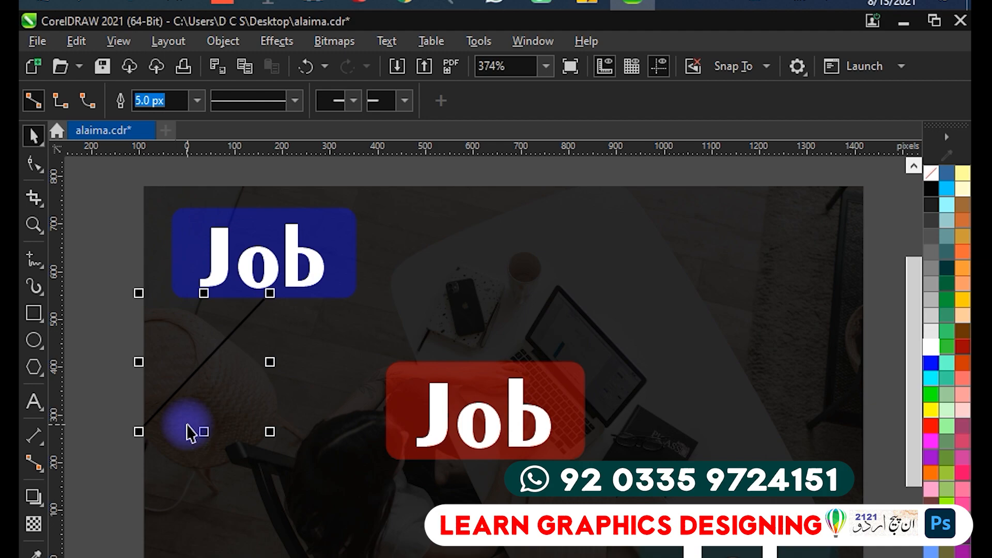
{"action": "key", "text": "Delete"}
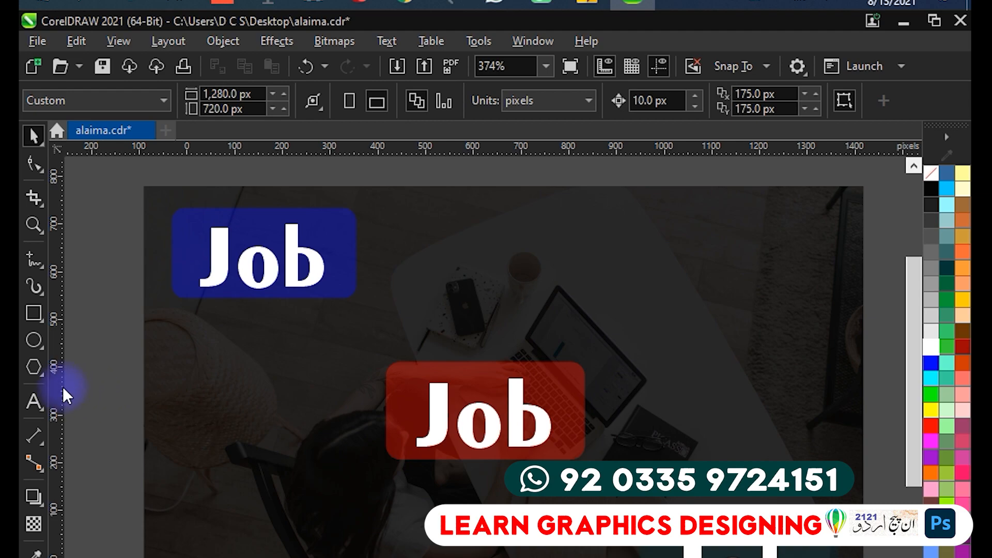
- Draw a thin horizontal rectangle about 329 by 27 px near the thumbnail's lower-left area and fill it white
{"action": "left_click", "coordinate": [37, 320]}
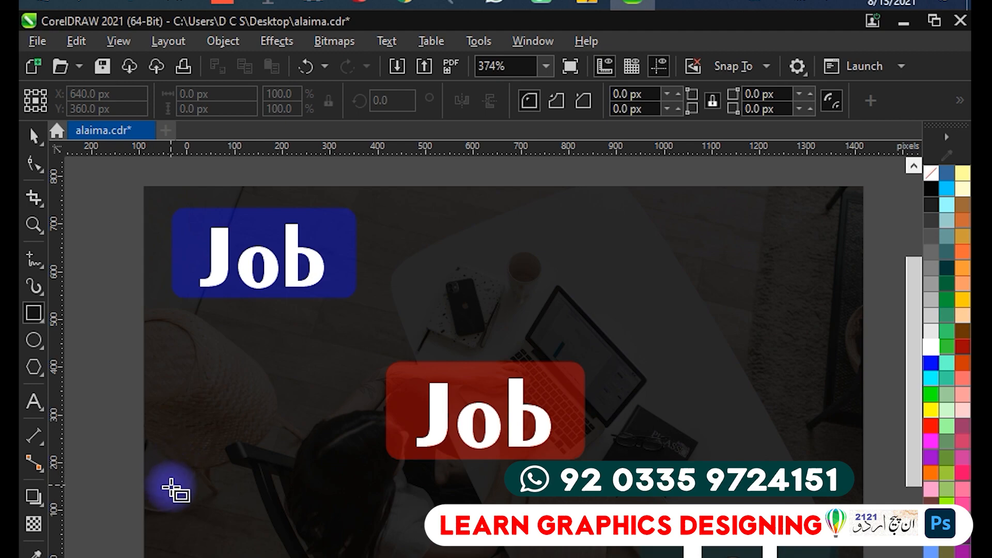
{"action": "left_click_drag", "start_coordinate": [178, 497], "coordinate": [336, 510]}
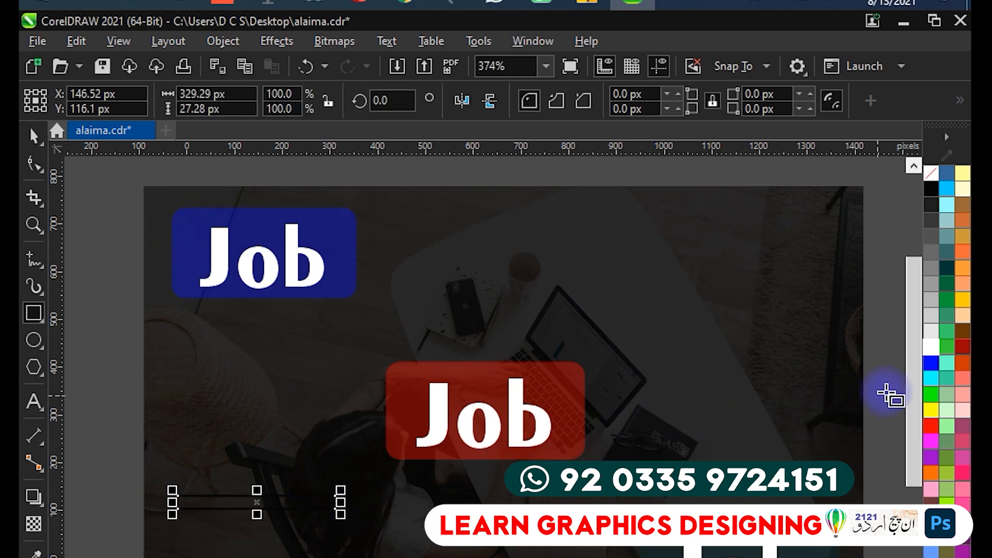
{"action": "left_click", "coordinate": [931, 347]}
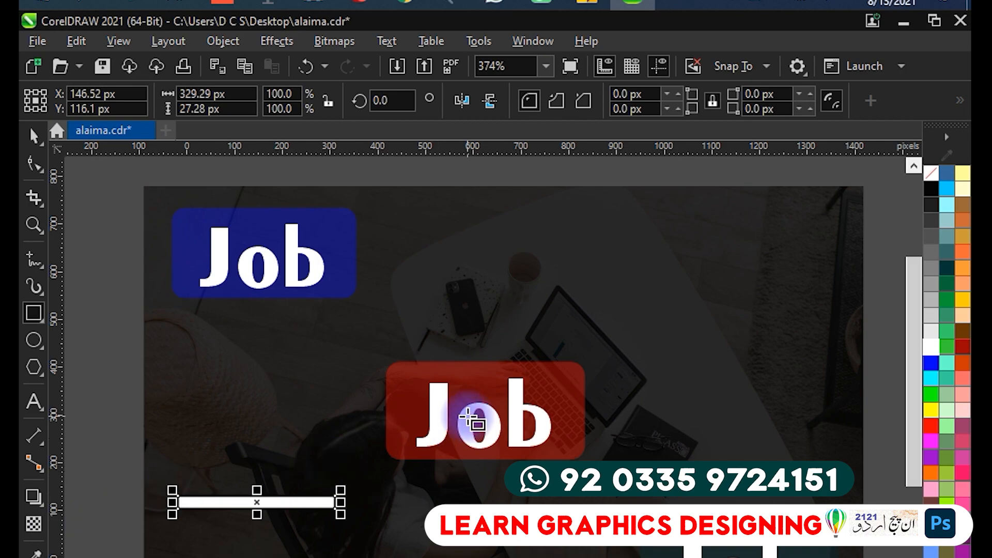
- Remove the white rectangle's outline and flatten the rectangle to a thin line about 9 px high
{"action": "right_click", "coordinate": [931, 176]}
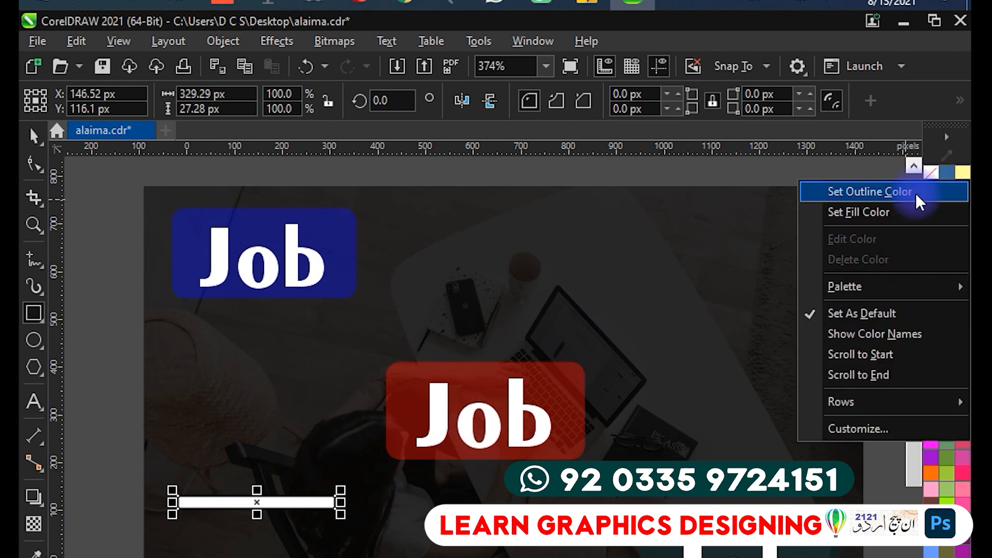
{"action": "left_click", "coordinate": [916, 193]}
{"action": "scroll", "coordinate": [239, 499], "scroll_direction": "up", "scroll_amount": 3}
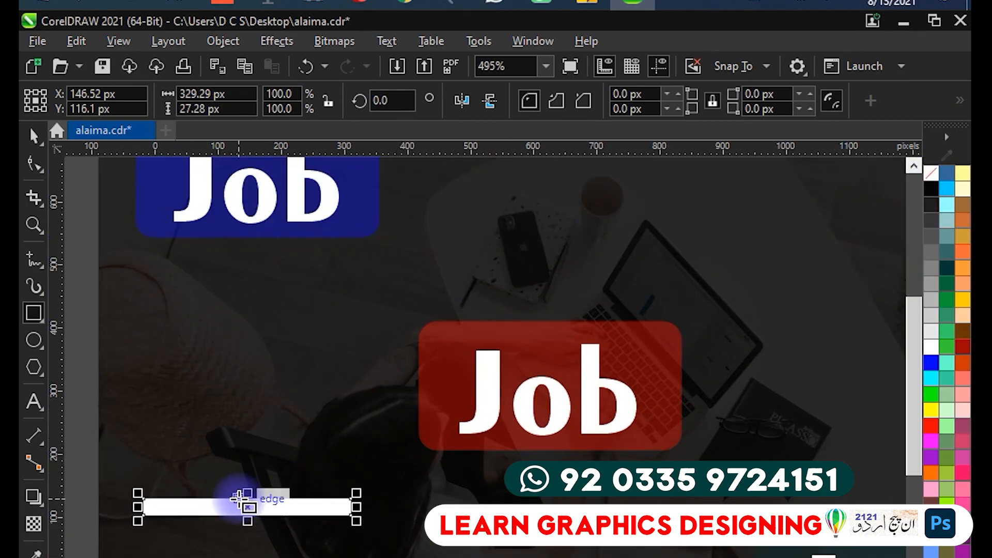
{"action": "scroll", "coordinate": [239, 502], "scroll_direction": "up", "scroll_amount": 3}
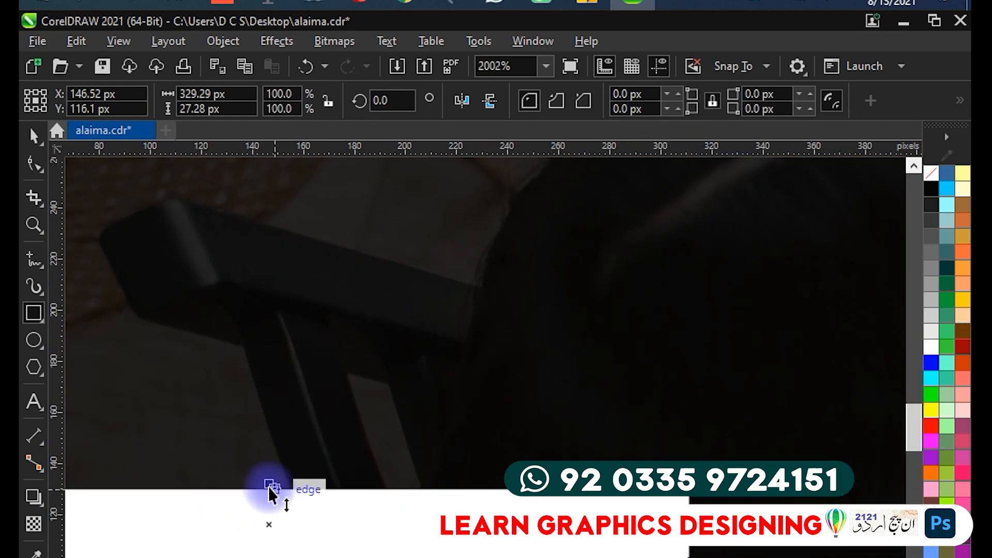
{"action": "left_click_drag", "start_coordinate": [269, 489], "coordinate": [239, 535]}
{"action": "scroll", "coordinate": [239, 534], "scroll_direction": "down", "scroll_amount": 4}
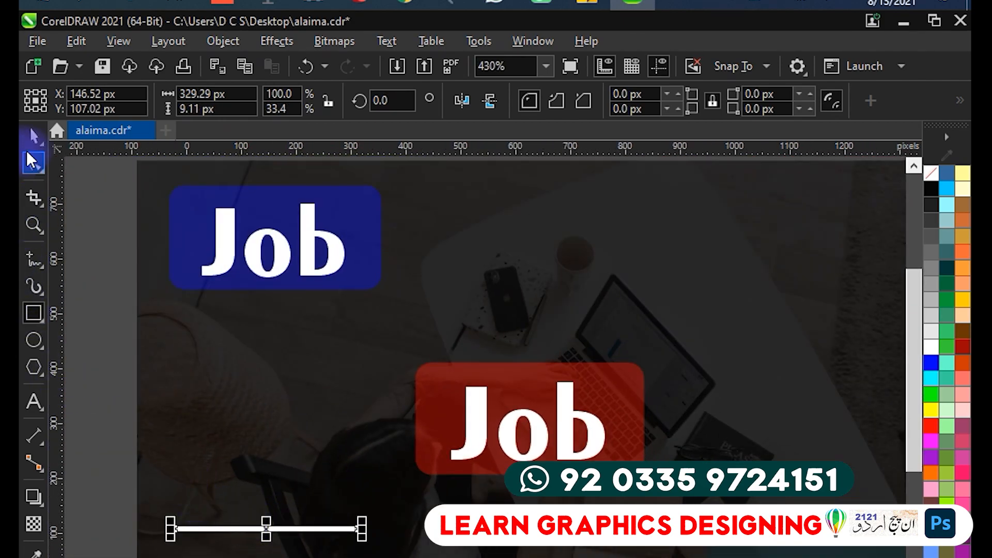
- Switch to the Pick tool and move the white line lower on the thumbnail, to about X 124 px, Y 60 px
{"action": "left_click", "coordinate": [31, 138]}
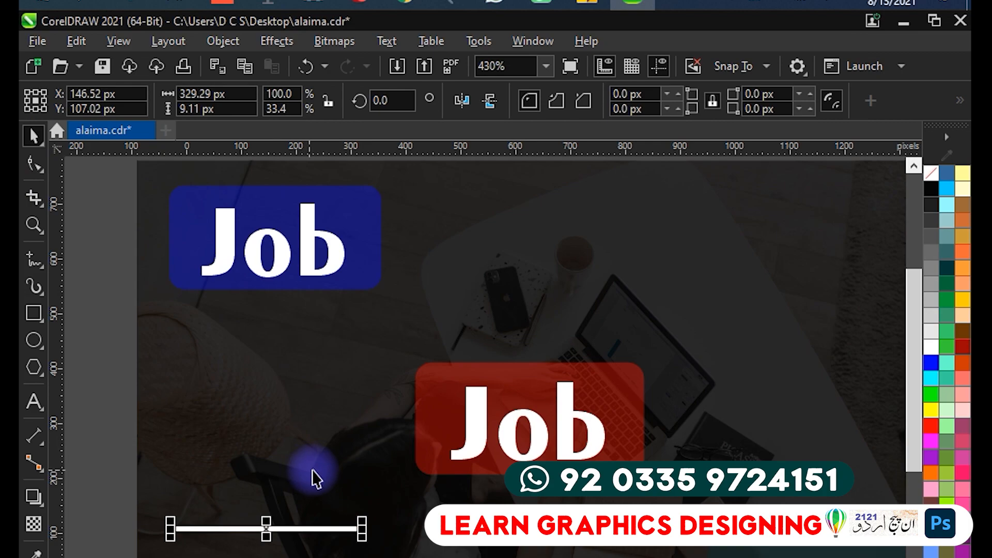
{"action": "left_click", "coordinate": [122, 510]}
{"action": "left_click_drag", "start_coordinate": [300, 528], "coordinate": [328, 470]}
- Place two copies of the red Job box near the thumbnail's left edge, one above and one below the white line
{"action": "scroll", "coordinate": [479, 342], "scroll_direction": "down", "scroll_amount": 2}
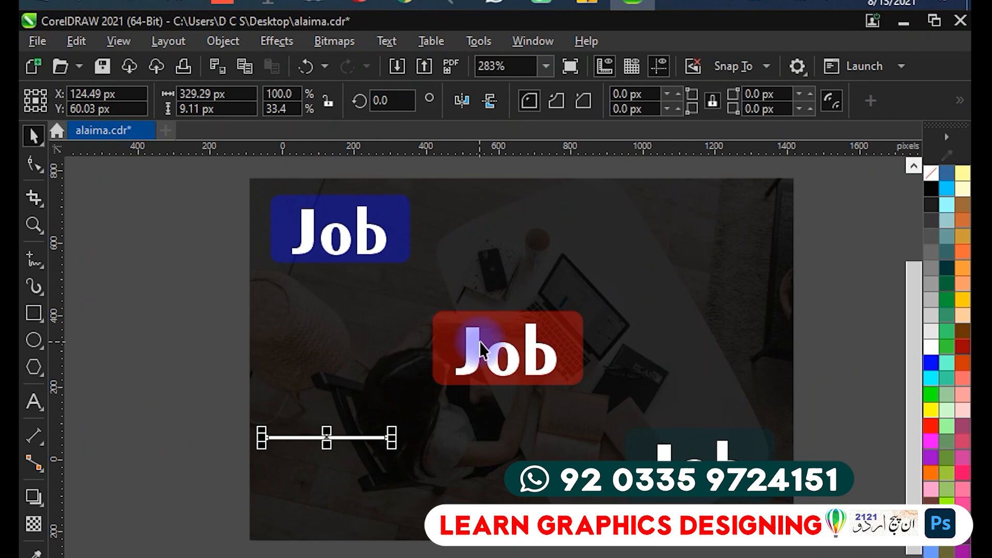
{"action": "left_click", "coordinate": [519, 345]}
{"action": "left_click_drag", "start_coordinate": [514, 344], "coordinate": [349, 486]}
{"action": "left_click", "coordinate": [188, 403]}
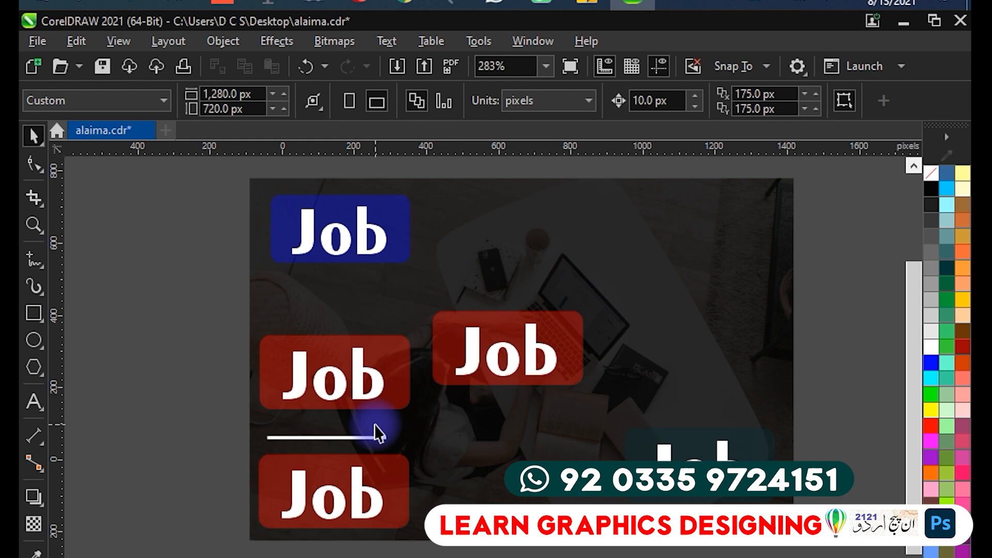
- Reduce the white line's height to about 4.6 px by lowering its upper edge, and deselect it
{"action": "scroll", "coordinate": [375, 433], "scroll_direction": "up", "scroll_amount": 1}
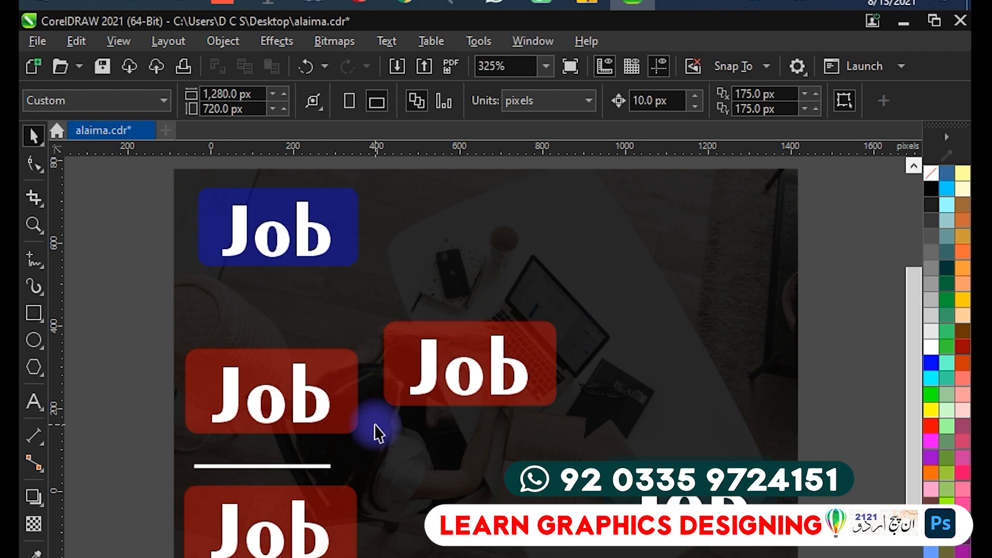
{"action": "scroll", "coordinate": [278, 460], "scroll_direction": "up", "scroll_amount": 3}
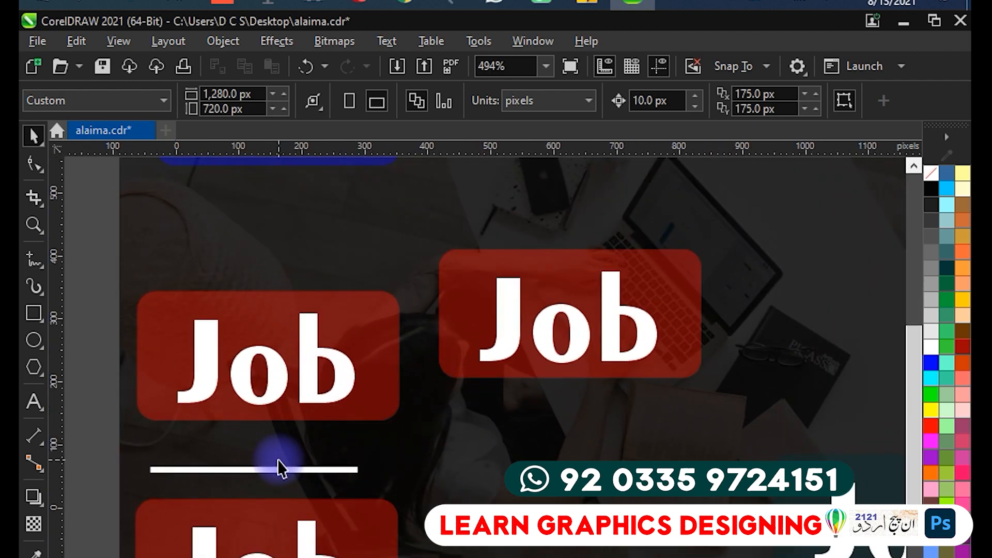
{"action": "scroll", "coordinate": [277, 460], "scroll_direction": "up", "scroll_amount": 2}
{"action": "scroll", "coordinate": [277, 472], "scroll_direction": "down", "scroll_amount": 4}
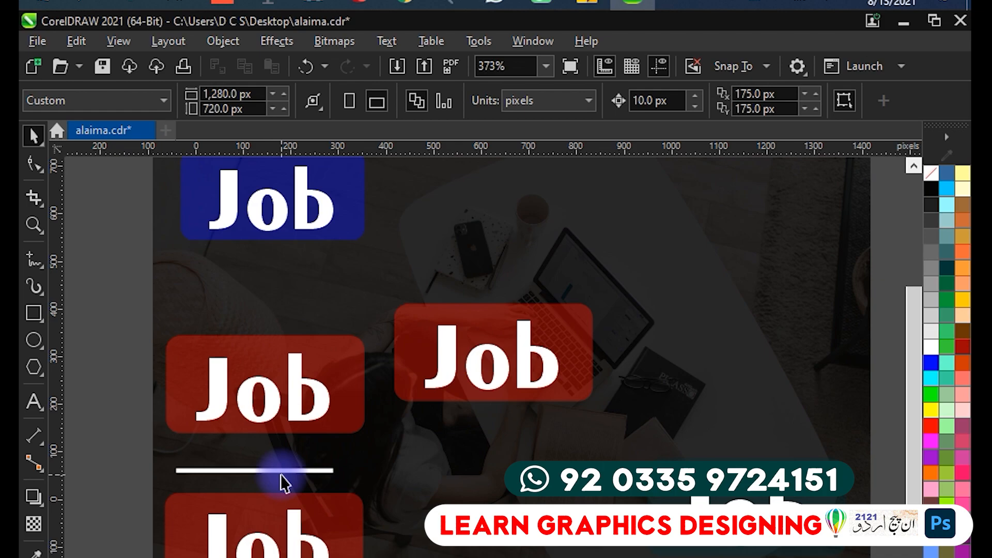
{"action": "scroll", "coordinate": [284, 482], "scroll_direction": "up", "scroll_amount": 5}
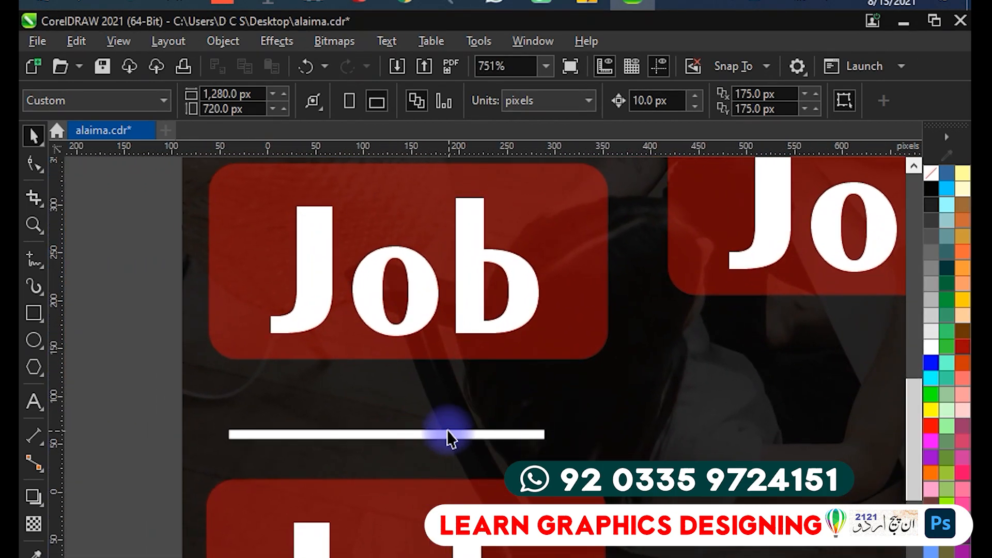
{"action": "scroll", "coordinate": [450, 436], "scroll_direction": "up", "scroll_amount": 6}
{"action": "left_click", "coordinate": [398, 440]}
{"action": "left_click_drag", "start_coordinate": [268, 441], "coordinate": [574, 427]}
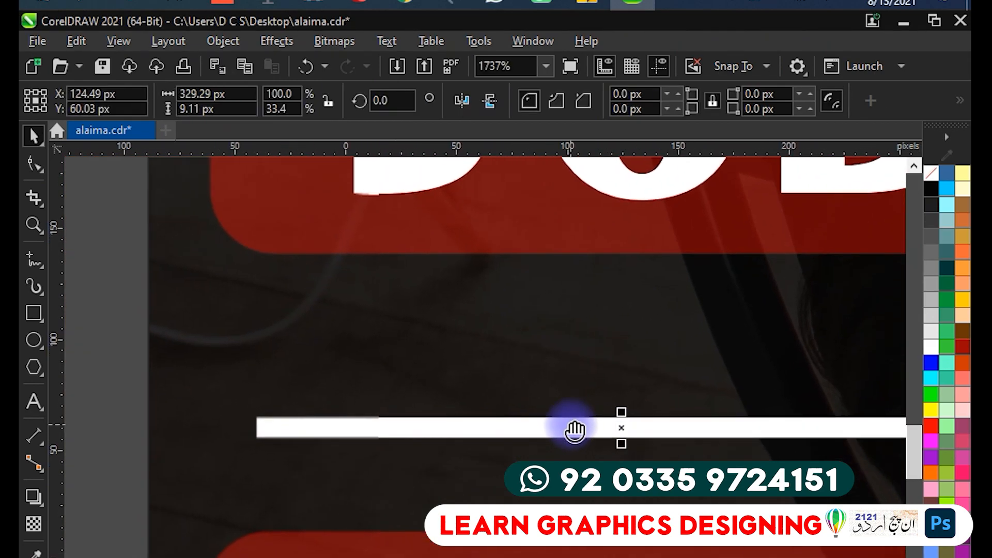
{"action": "scroll", "coordinate": [621, 408], "scroll_direction": "up", "scroll_amount": 2}
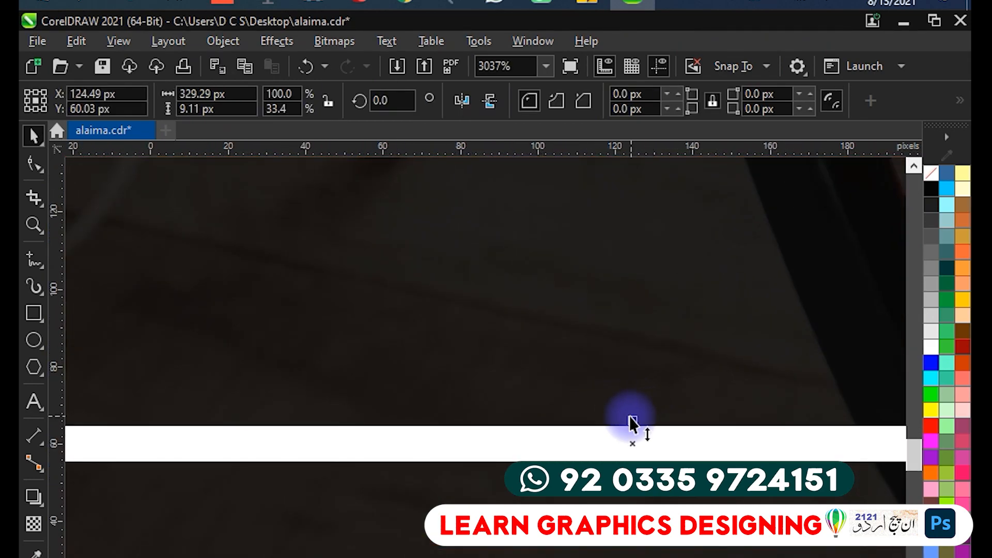
{"action": "left_click_drag", "start_coordinate": [625, 417], "coordinate": [613, 435]}
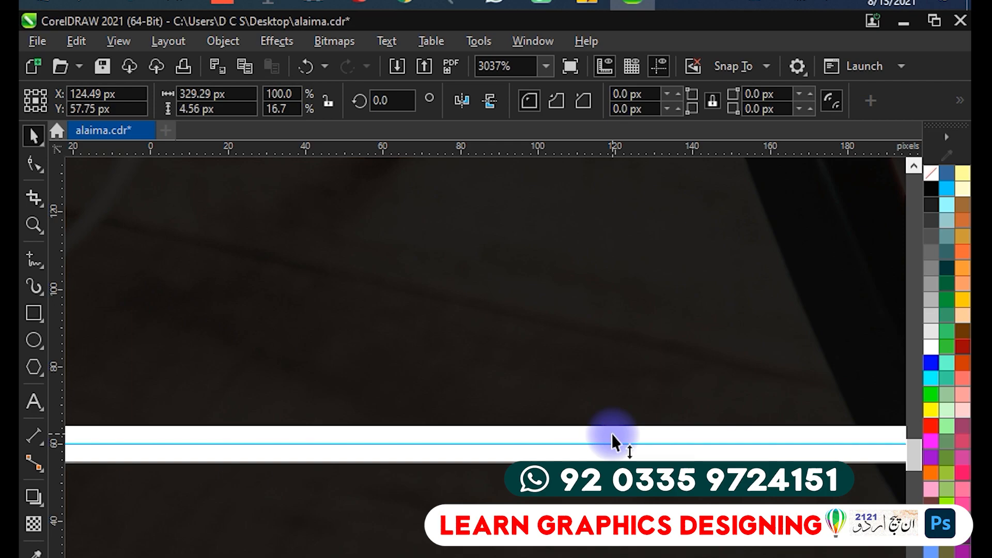
{"action": "scroll", "coordinate": [566, 457], "scroll_direction": "down", "scroll_amount": 1}
{"action": "scroll", "coordinate": [567, 457], "scroll_direction": "down", "scroll_amount": 4}
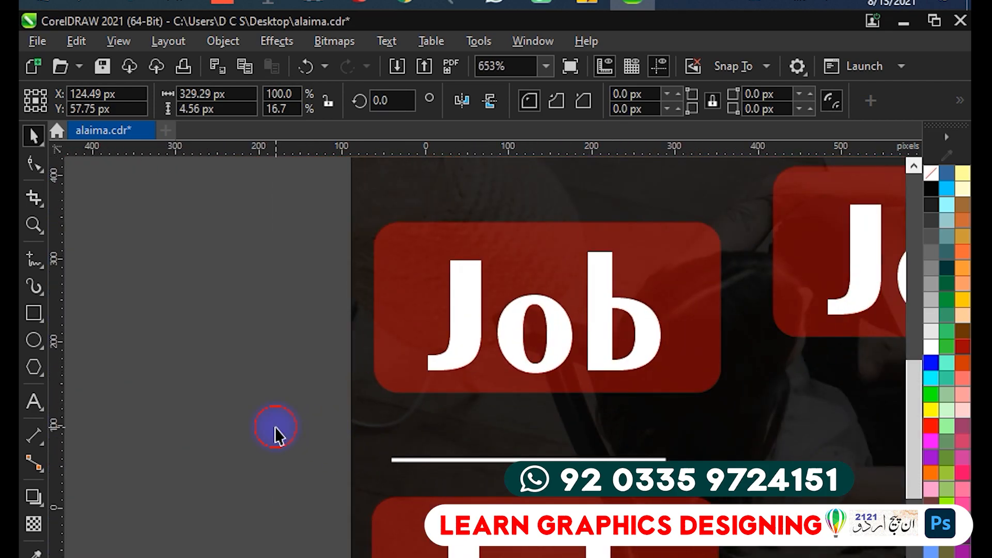
{"action": "left_click", "coordinate": [275, 432]}
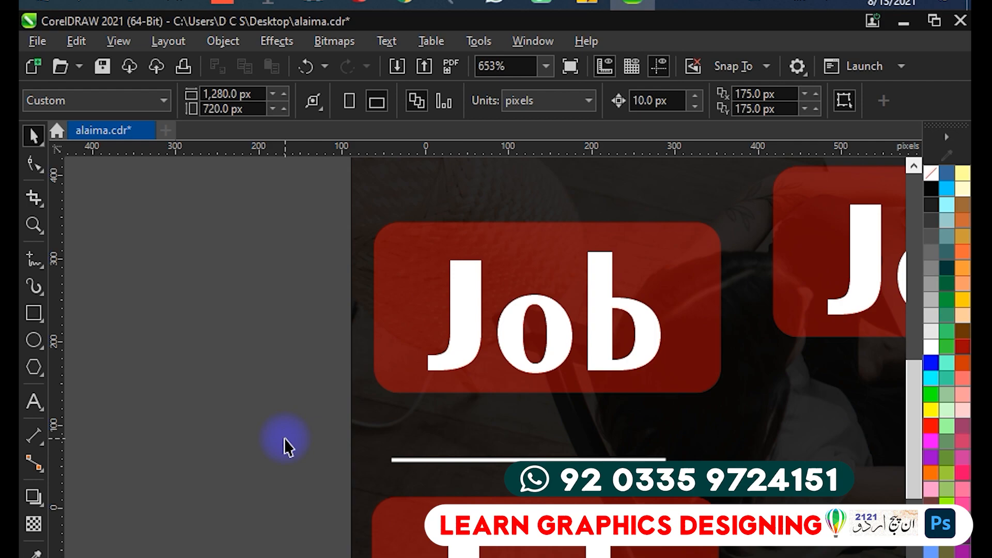
- Undo the white line's last height change and leave nothing selected
{"action": "key", "text": "ctrl+z"}
{"action": "left_click", "coordinate": [247, 426]}
{"action": "scroll", "coordinate": [248, 426], "scroll_direction": "down", "scroll_amount": 2}
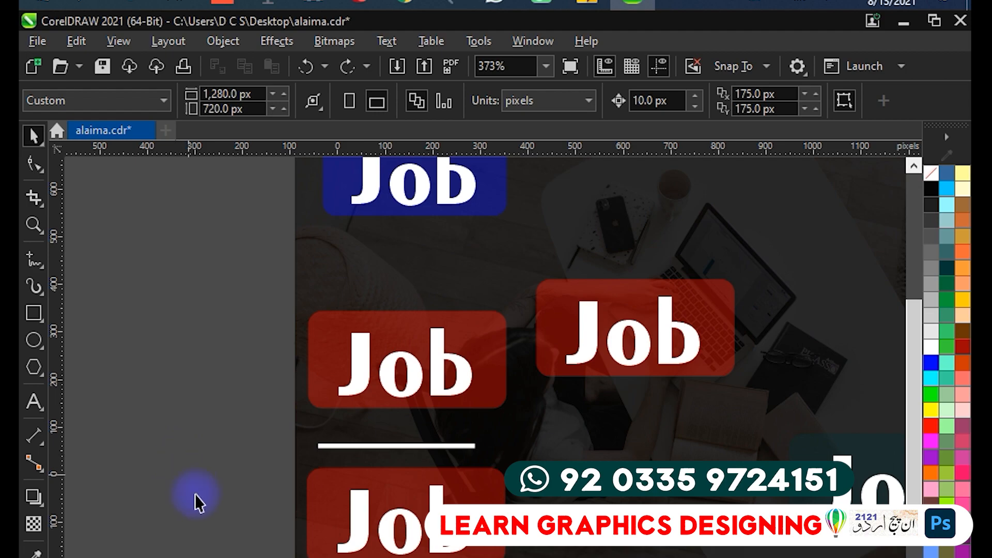
- Delete the white line and both red Job box copies at the thumbnail's left edge, and save the document
{"action": "left_click", "coordinate": [425, 445]}
{"action": "key", "text": "Delete"}
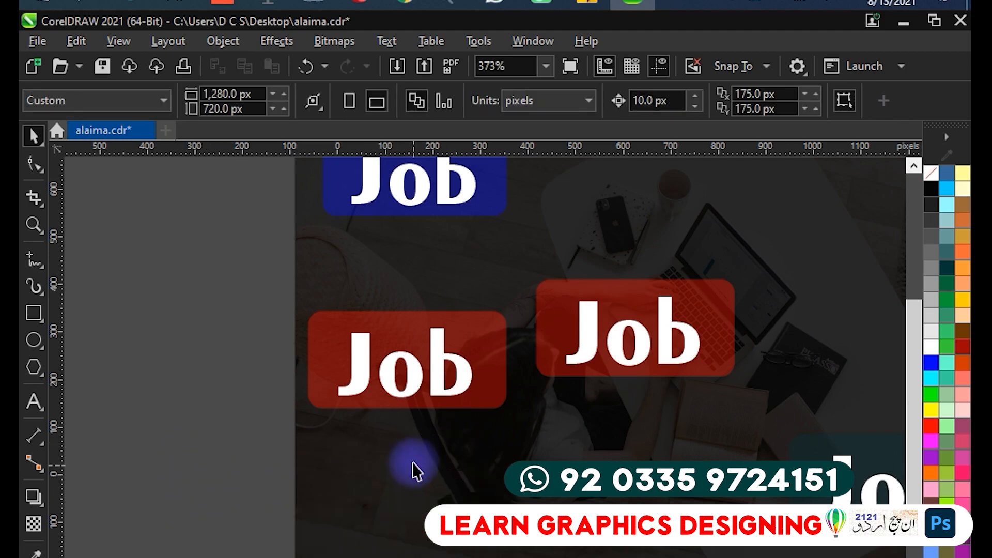
{"action": "left_click", "coordinate": [423, 395]}
{"action": "key", "text": "Delete"}
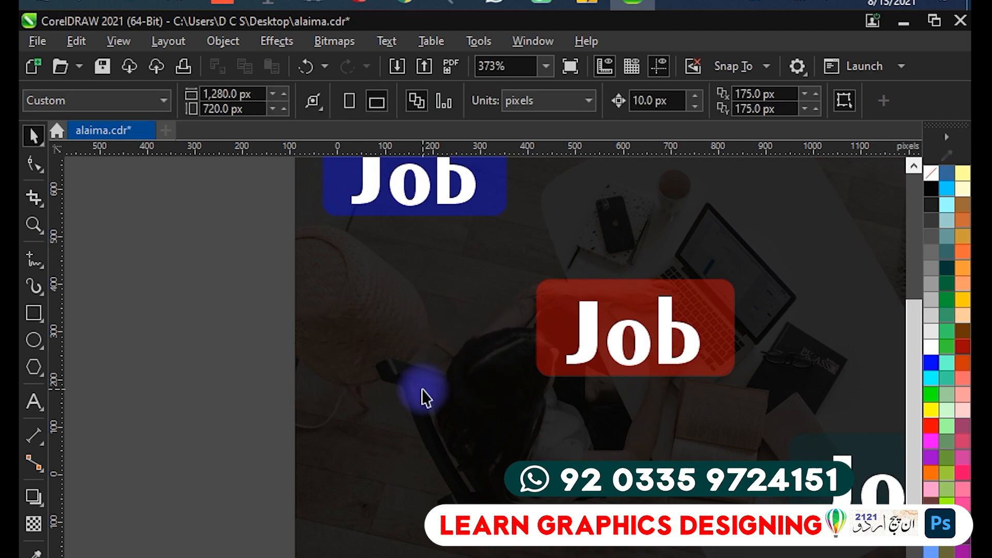
{"action": "scroll", "coordinate": [422, 396], "scroll_direction": "down", "scroll_amount": 1}
{"action": "key", "text": "ctrl+s"}
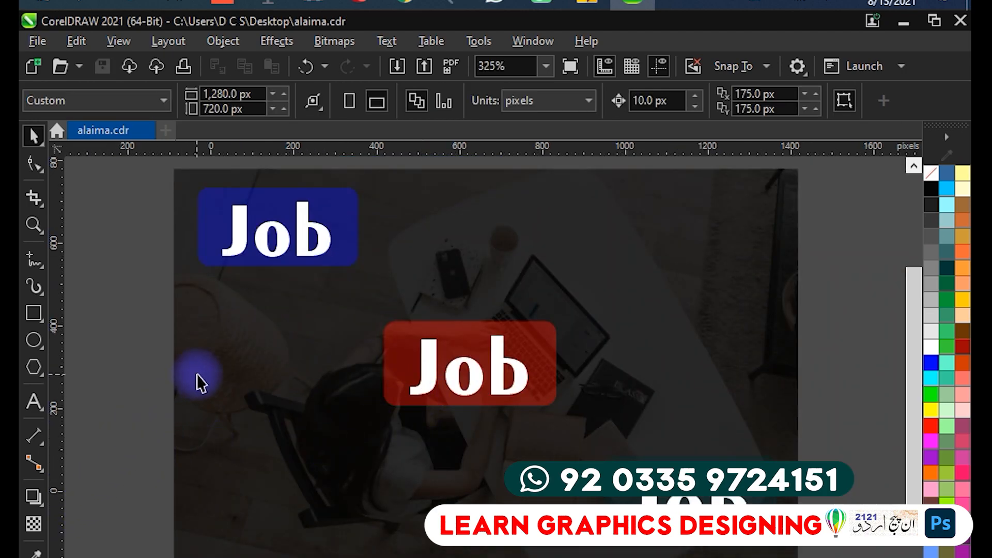
- Place a copy of the blue Job box on the empty area to the left of the thumbnail and deselect it
{"action": "left_click_drag", "start_coordinate": [196, 376], "coordinate": [425, 377]}
{"action": "left_click_drag", "start_coordinate": [498, 225], "coordinate": [234, 358]}
{"action": "left_click", "coordinate": [240, 465]}
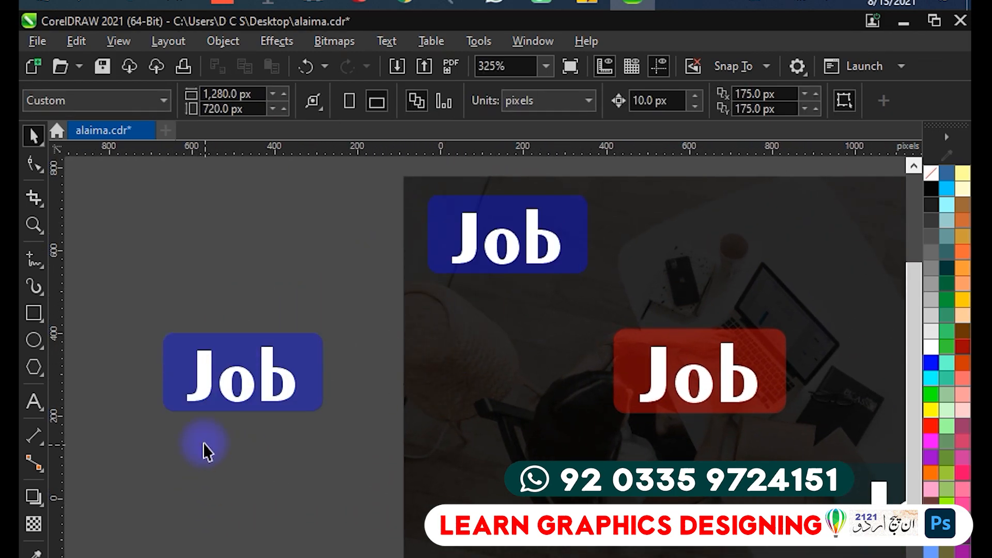
- Apply a drop shadow to the copied blue box from its upper edge midpoint, extending it diagonally past the box's lower right
{"action": "scroll", "coordinate": [176, 395], "scroll_direction": "up", "scroll_amount": 2}
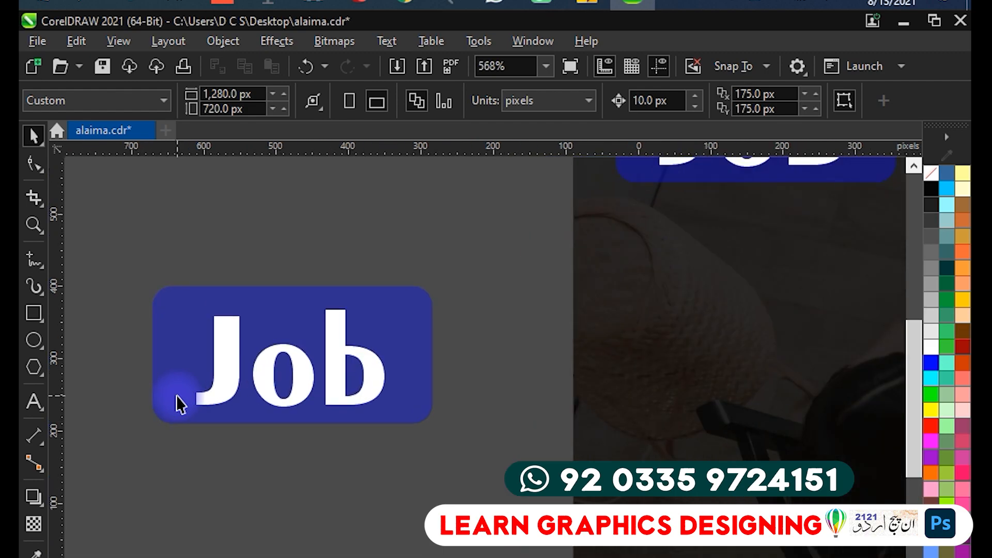
{"action": "left_click", "coordinate": [178, 397]}
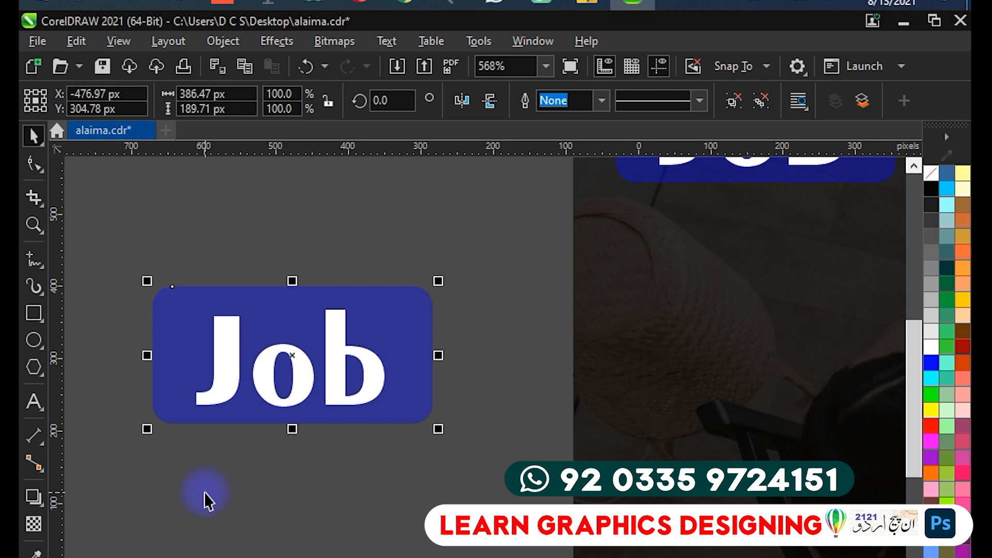
{"action": "left_click", "coordinate": [32, 500]}
{"action": "left_click_drag", "start_coordinate": [293, 287], "coordinate": [326, 228]}
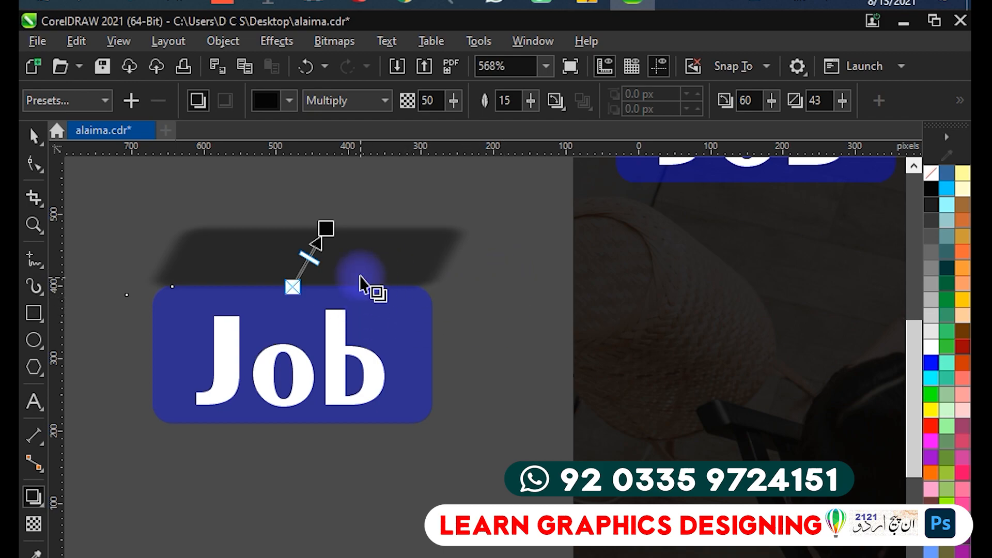
{"action": "left_click_drag", "start_coordinate": [360, 278], "coordinate": [416, 494]}
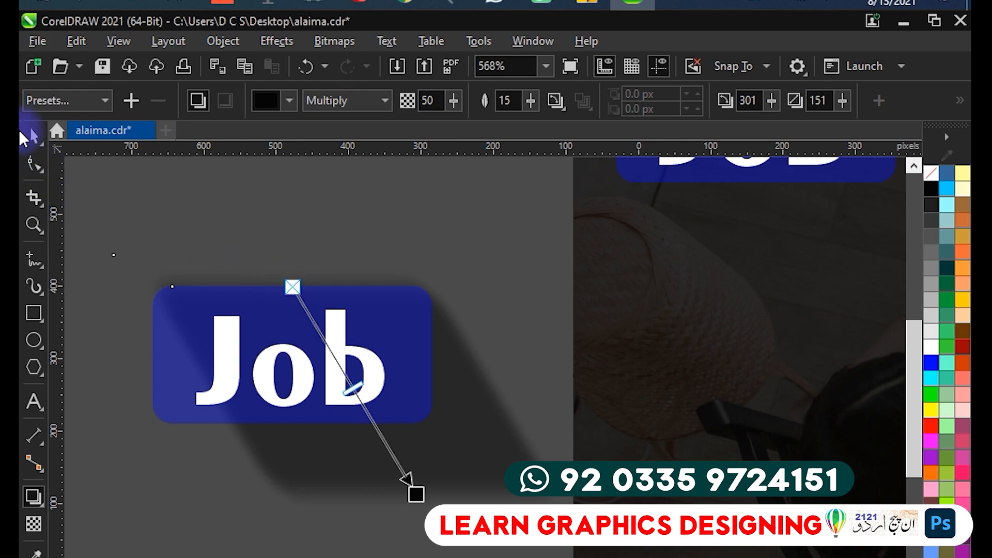
- Delete the shadowed blue Job box copy beside the thumbnail, fit all objects in view and save the document
{"action": "left_click", "coordinate": [34, 136]}
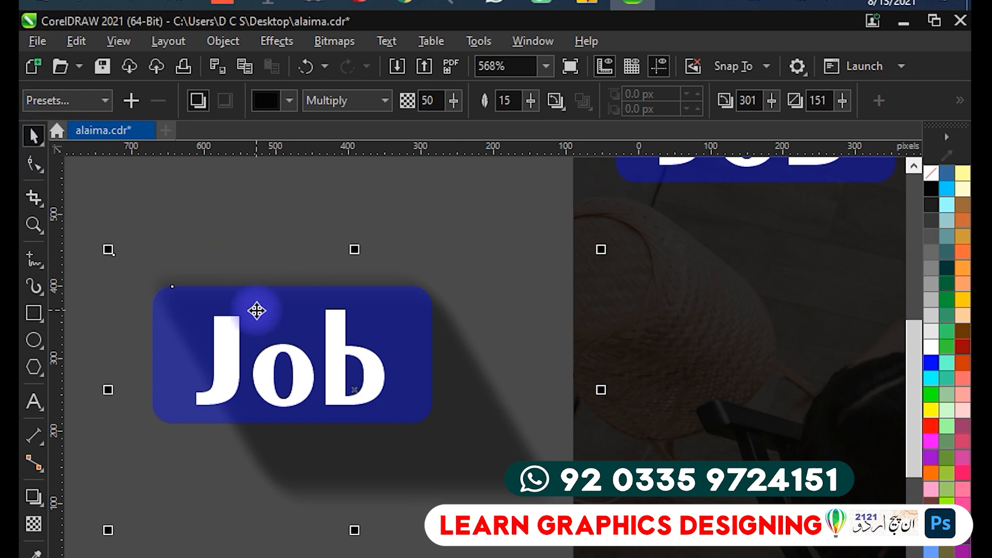
{"action": "scroll", "coordinate": [261, 309], "scroll_direction": "down", "scroll_amount": 1}
{"action": "scroll", "coordinate": [252, 305], "scroll_direction": "down", "scroll_amount": 1}
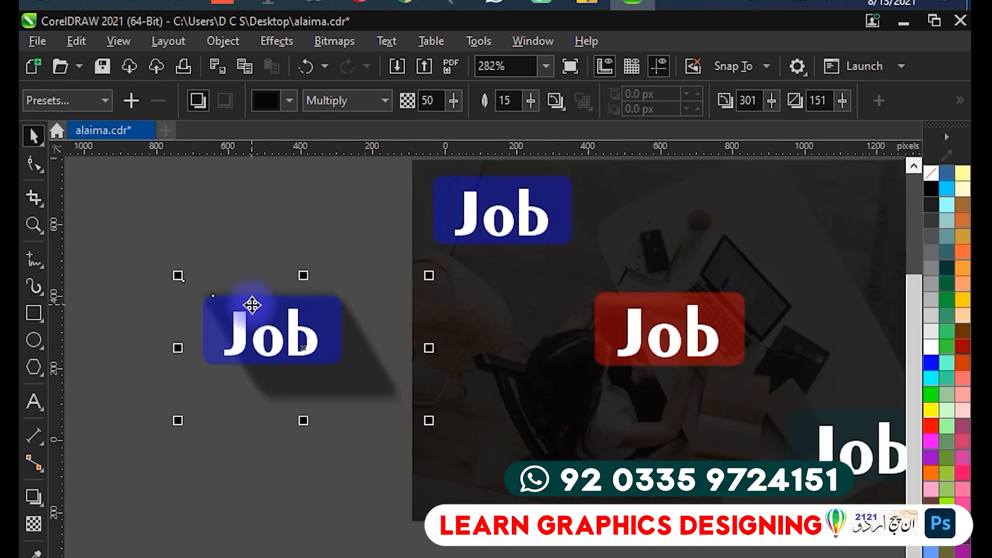
{"action": "scroll", "coordinate": [243, 336], "scroll_direction": "up", "scroll_amount": 1}
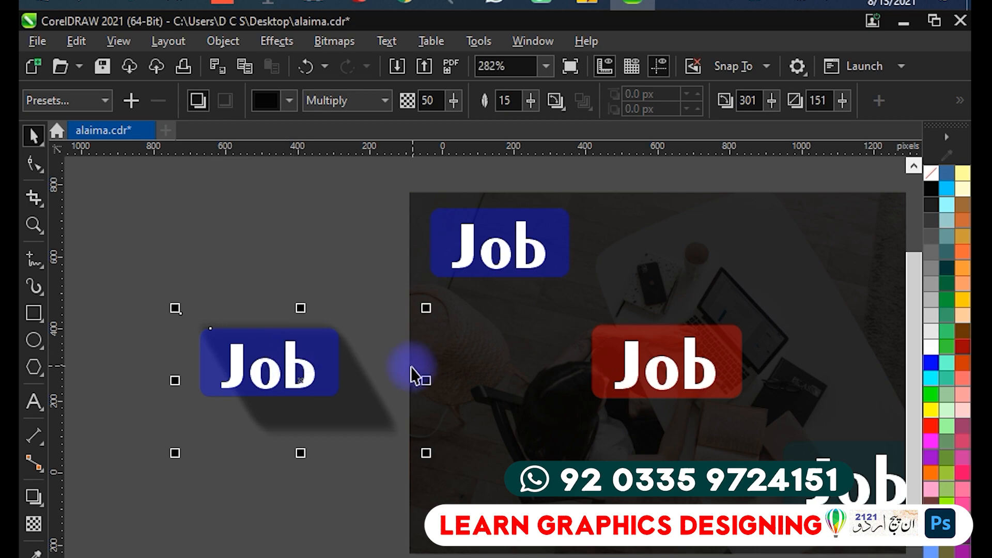
{"action": "key", "text": "Delete"}
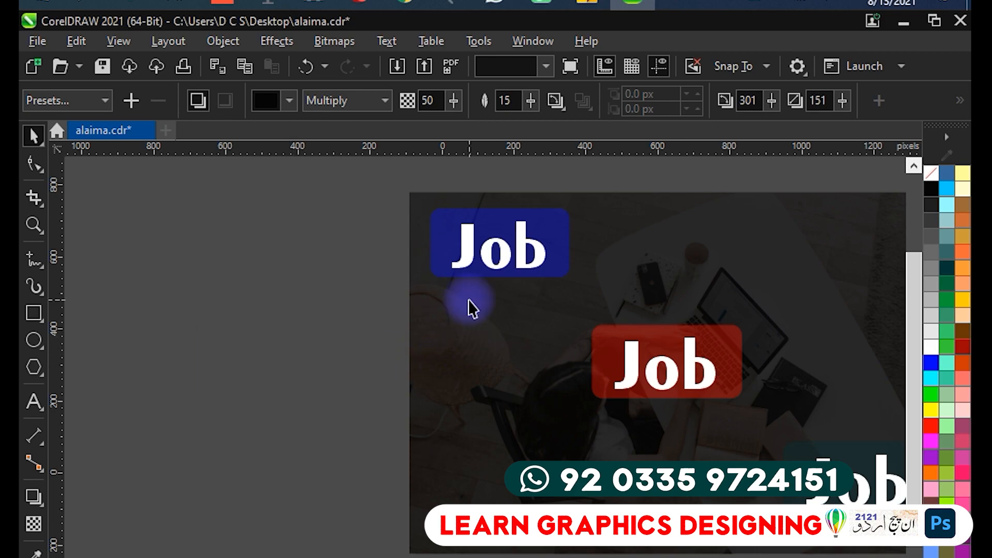
{"action": "key", "text": "F4"}
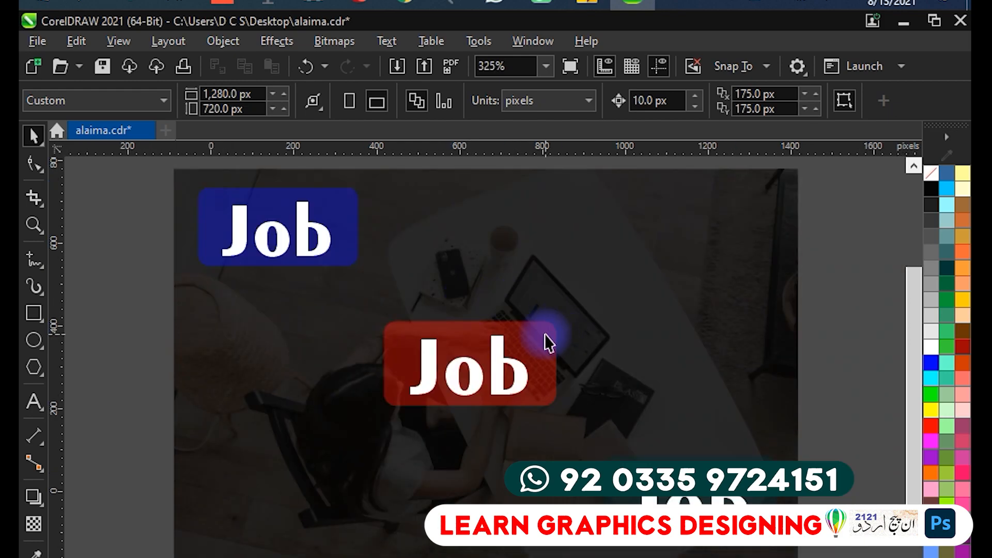
{"action": "key", "text": "ctrl+s"}
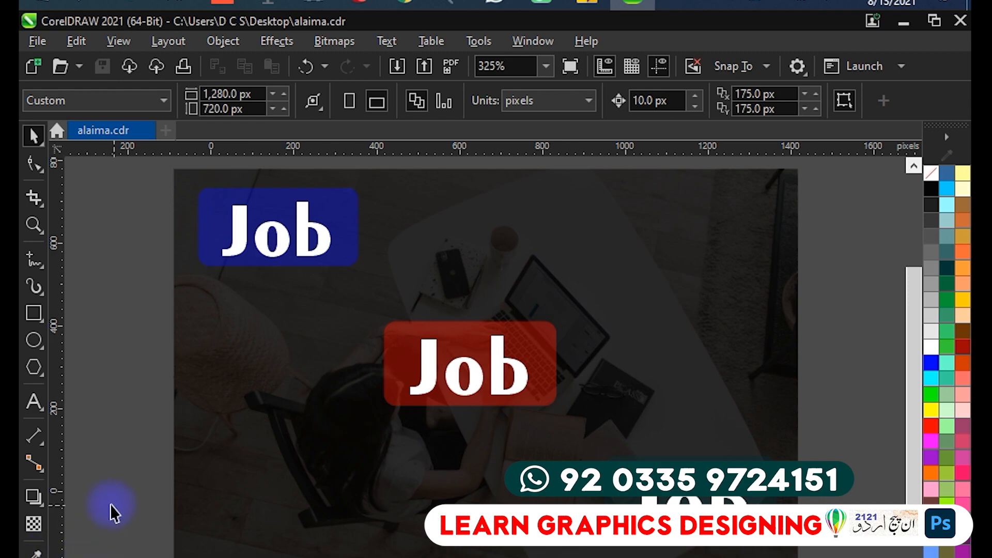
- Import "video editing course.png" from Downloads and place it at original size over the thumbnail's left edge, below the blue Job box
{"action": "scroll", "coordinate": [134, 473], "scroll_direction": "left", "scroll_amount": 2}
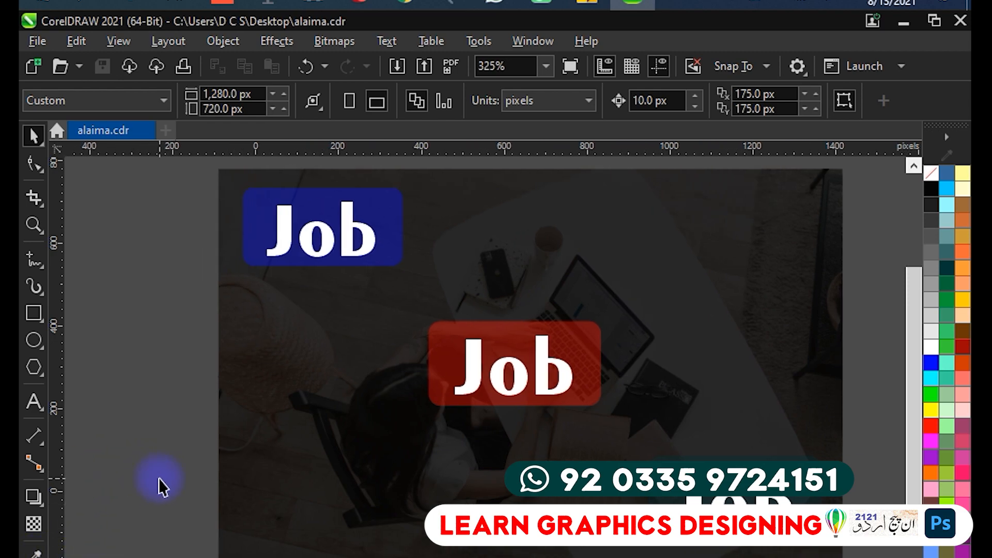
{"action": "key", "text": "ctrl+i"}
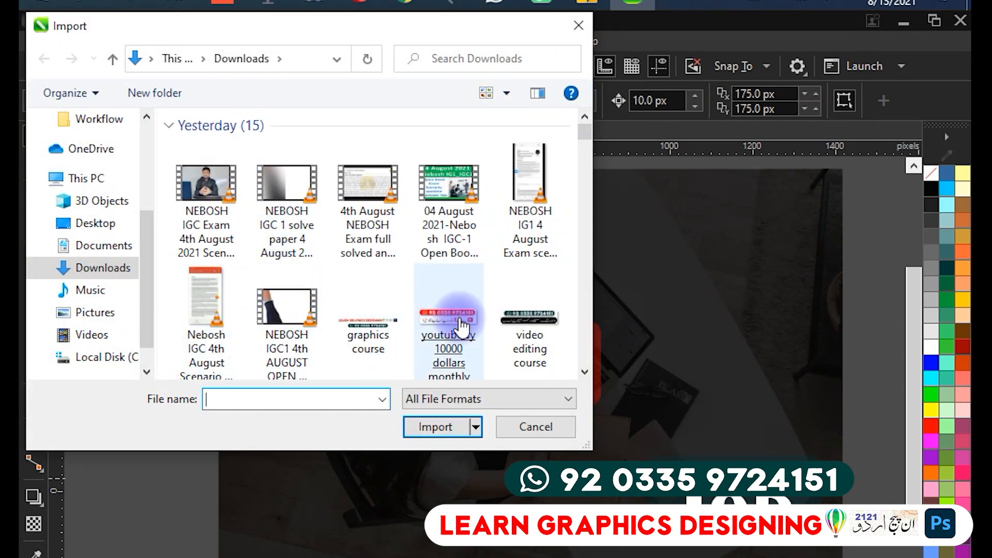
{"action": "double_click", "coordinate": [541, 310]}
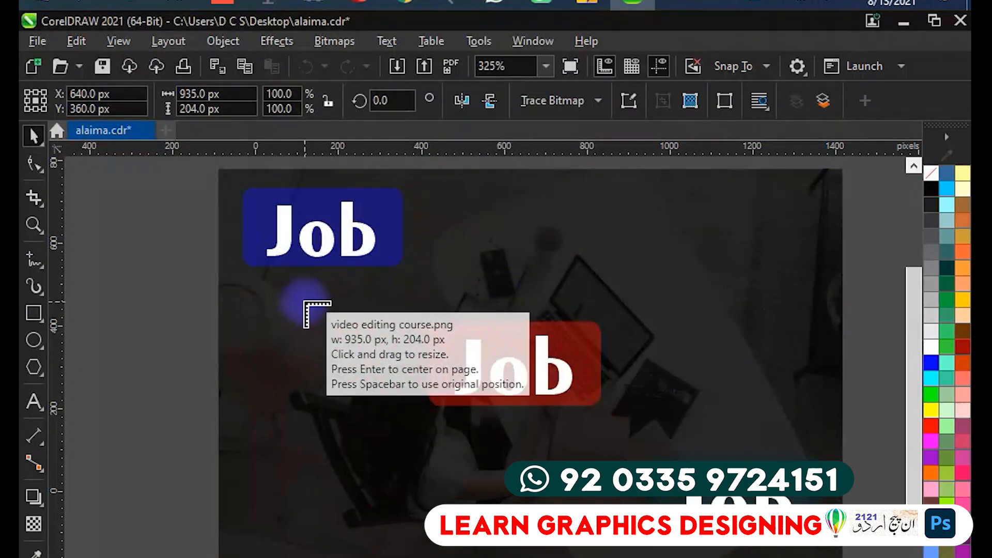
{"action": "left_click", "coordinate": [162, 313]}
{"action": "scroll", "coordinate": [215, 317], "scroll_direction": "down", "scroll_amount": 1}
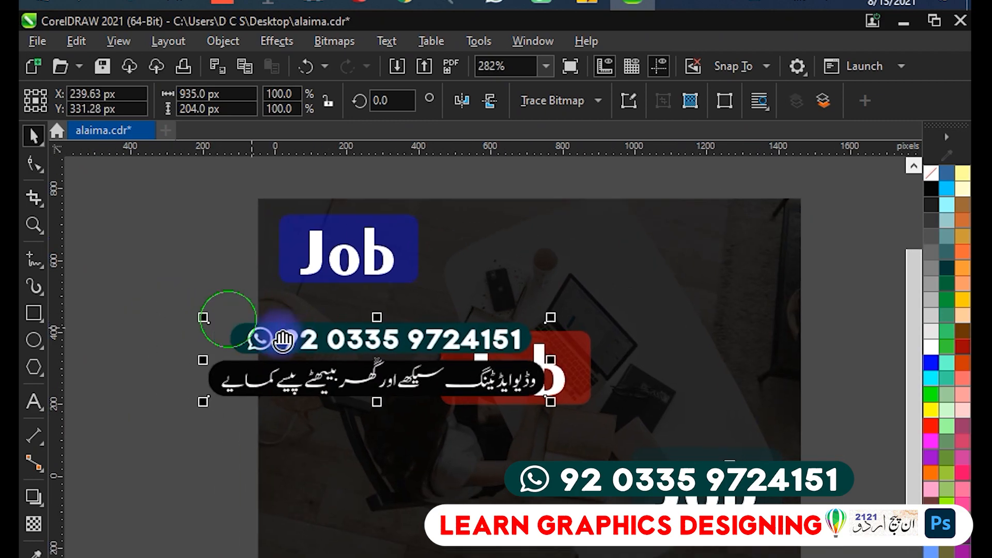
- Move the imported banner image left so that it partly overhangs the thumbnail's left edge
{"action": "scroll", "coordinate": [378, 346], "scroll_direction": "left", "scroll_amount": 3}
{"action": "left_click_drag", "start_coordinate": [520, 380], "coordinate": [310, 390]}
{"action": "scroll", "coordinate": [280, 386], "scroll_direction": "up", "scroll_amount": 5}
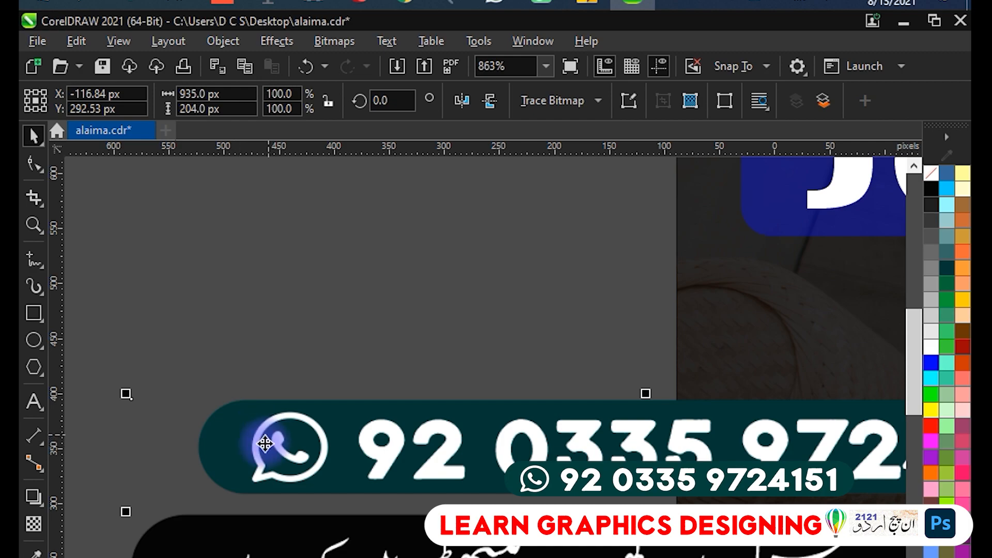
{"action": "scroll", "coordinate": [269, 437], "scroll_direction": "down", "scroll_amount": 2}
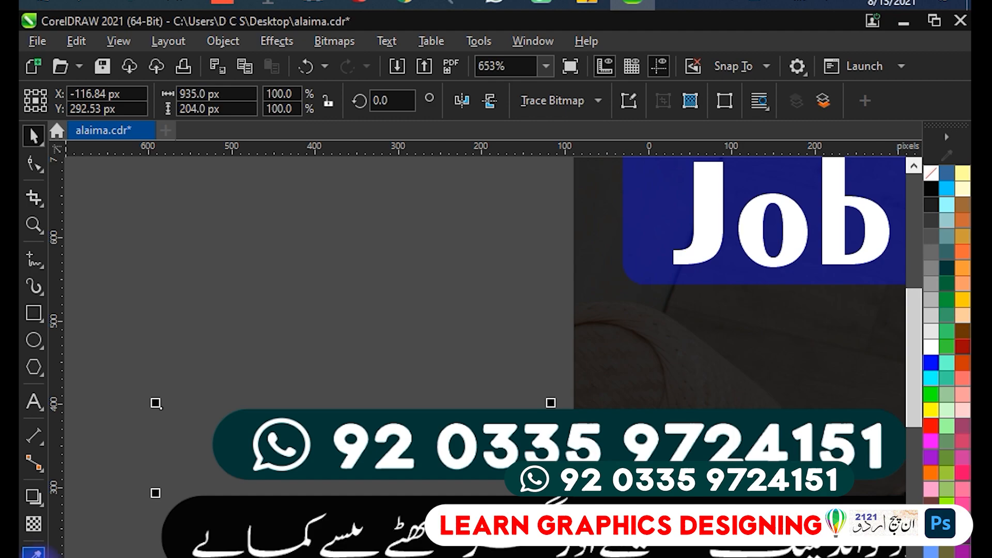
- Sample the dark teal #003333 from the banner with the Color Eyedropper, fill the blue Job box with it and clear the selection
{"action": "left_click", "coordinate": [35, 553]}
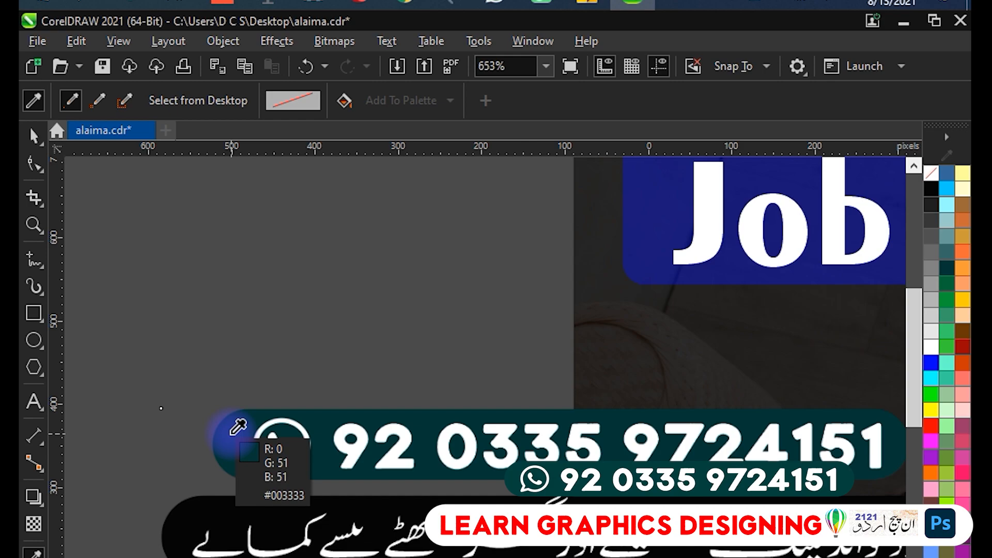
{"action": "left_click", "coordinate": [234, 432]}
{"action": "scroll", "coordinate": [594, 399], "scroll_direction": "down", "scroll_amount": 1}
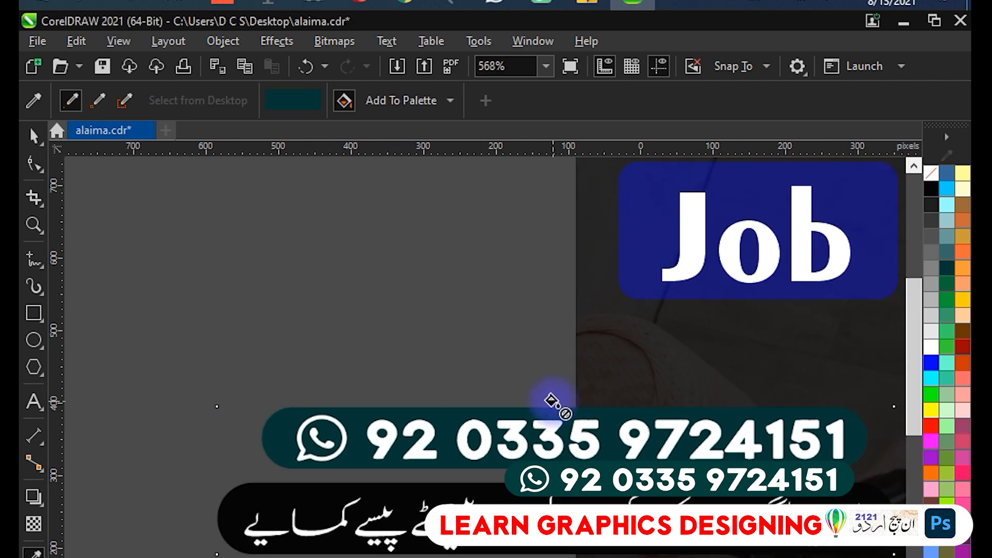
{"action": "left_click_drag", "start_coordinate": [553, 401], "coordinate": [333, 481]}
{"action": "left_click", "coordinate": [421, 283]}
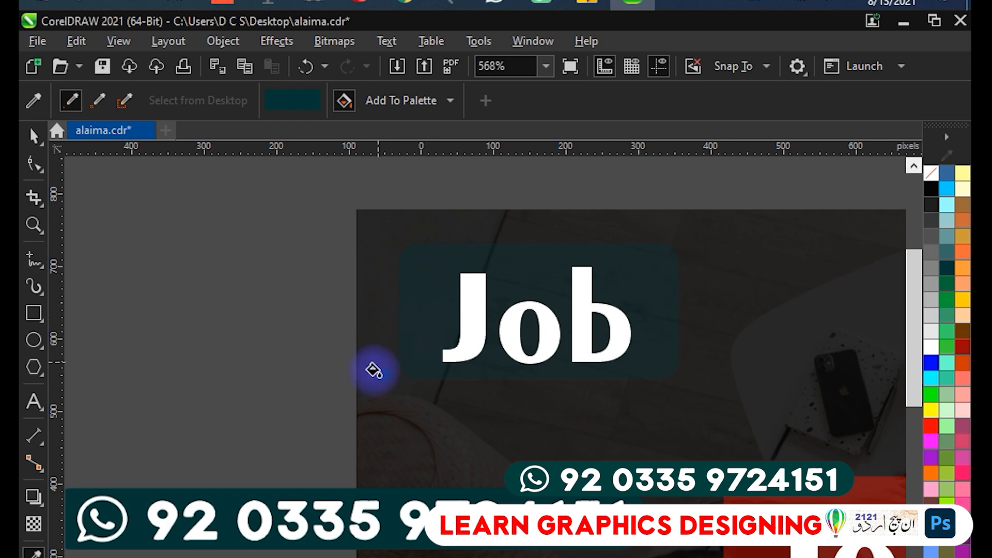
{"action": "left_click", "coordinate": [26, 137]}
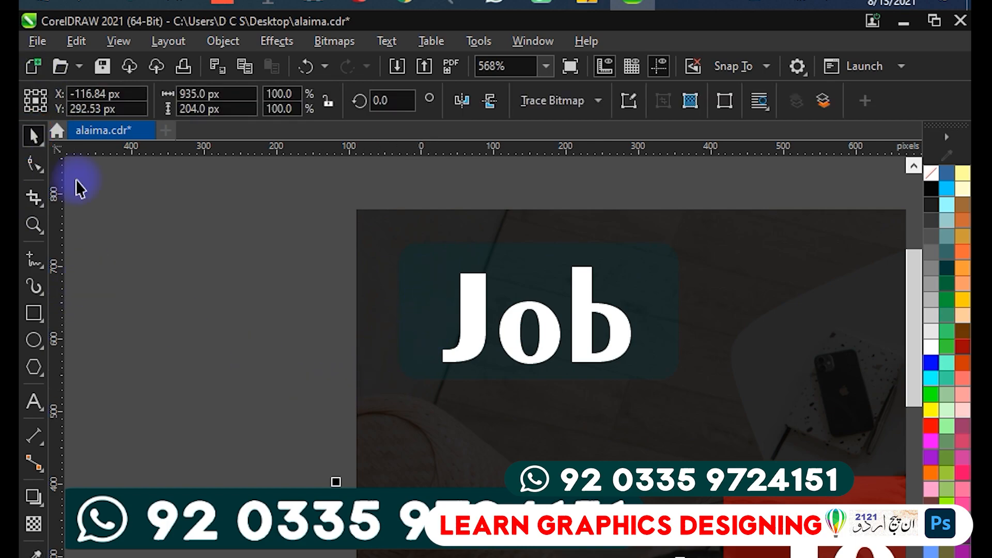
{"action": "left_click", "coordinate": [189, 325]}
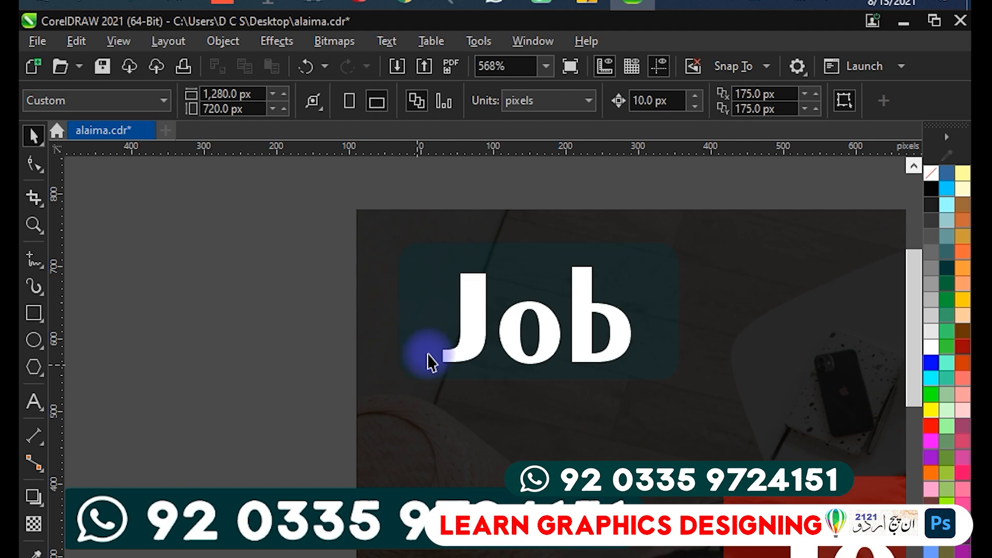
{"action": "scroll", "coordinate": [420, 310], "scroll_direction": "up", "scroll_amount": 2}
{"action": "left_click_drag", "start_coordinate": [417, 345], "coordinate": [443, 255]}
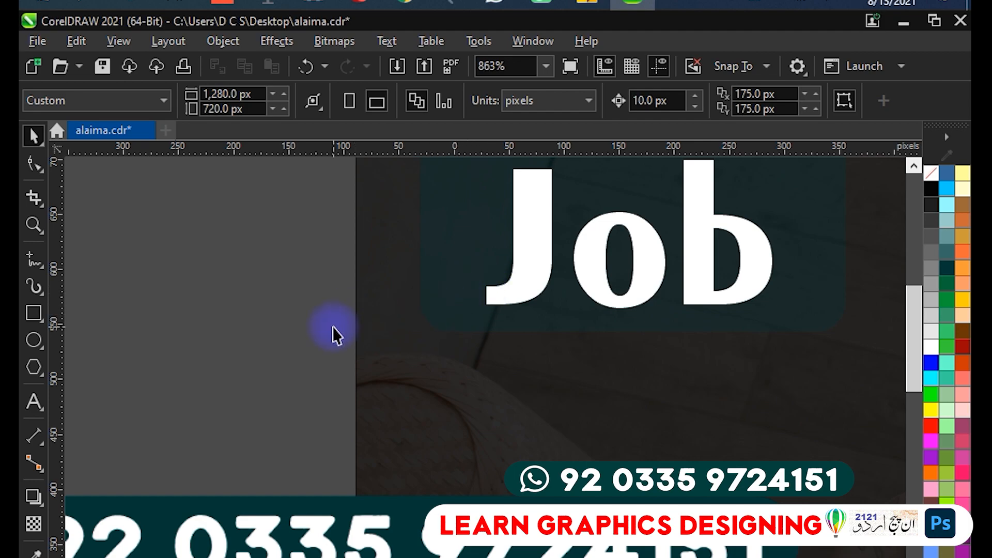
{"action": "scroll", "coordinate": [114, 332], "scroll_direction": "down", "scroll_amount": 3}
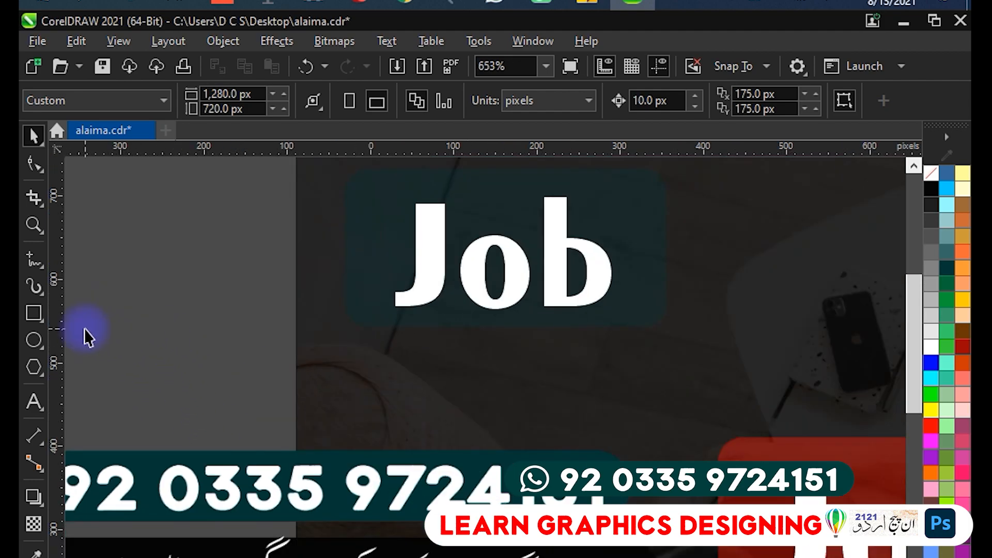
{"action": "left_click_drag", "start_coordinate": [178, 355], "coordinate": [321, 332]}
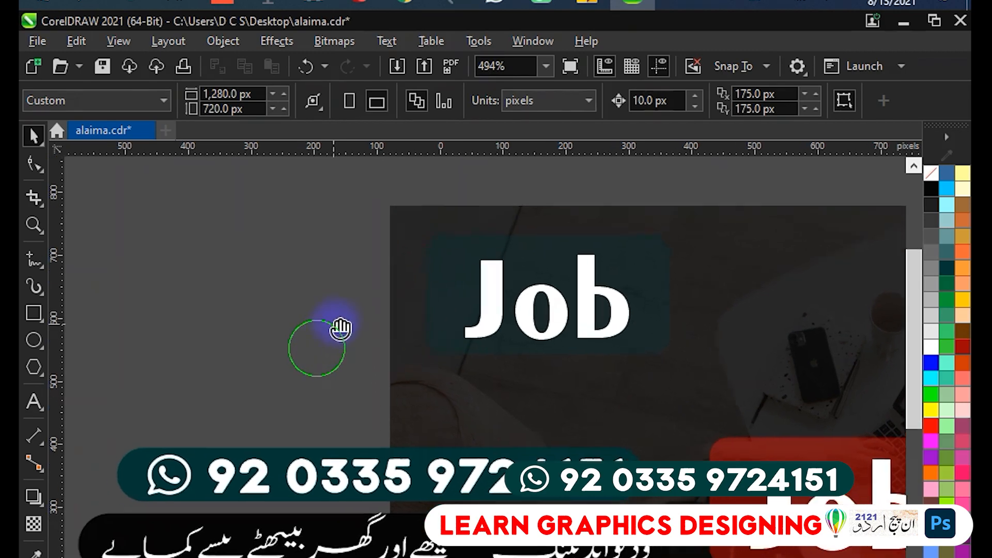
{"action": "scroll", "coordinate": [310, 405], "scroll_direction": "up", "scroll_amount": 1}
{"action": "scroll", "coordinate": [261, 372], "scroll_direction": "down", "scroll_amount": 2}
{"action": "left_click_drag", "start_coordinate": [261, 385], "coordinate": [271, 372]}
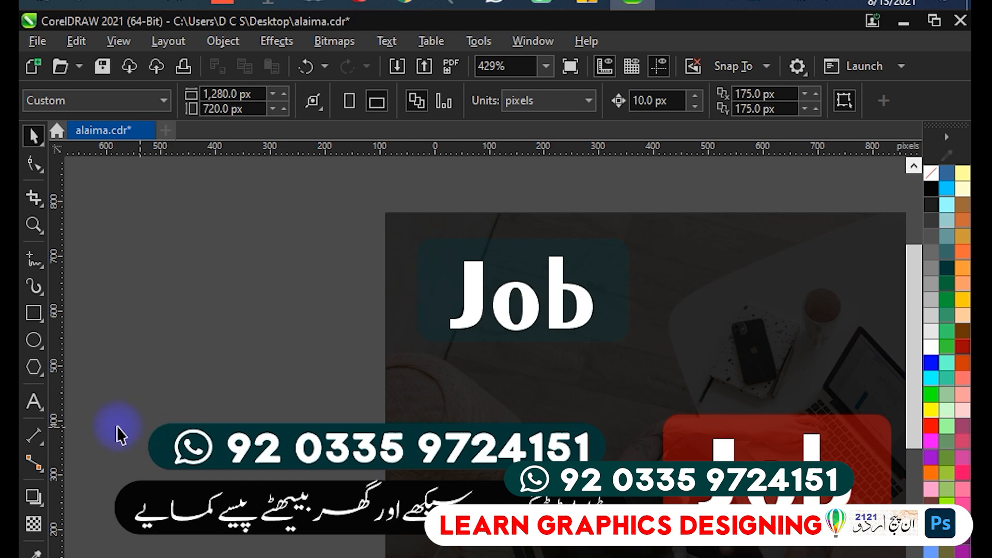
- Delete the imported banner image and save the document
{"action": "left_click", "coordinate": [195, 439]}
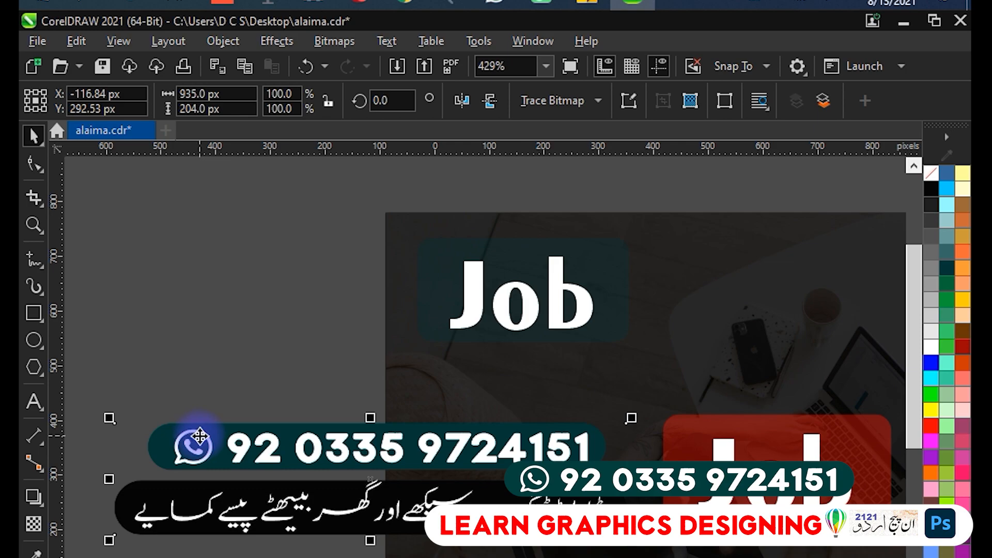
{"action": "key", "text": "Delete"}
{"action": "scroll", "coordinate": [199, 435], "scroll_direction": "down", "scroll_amount": 1}
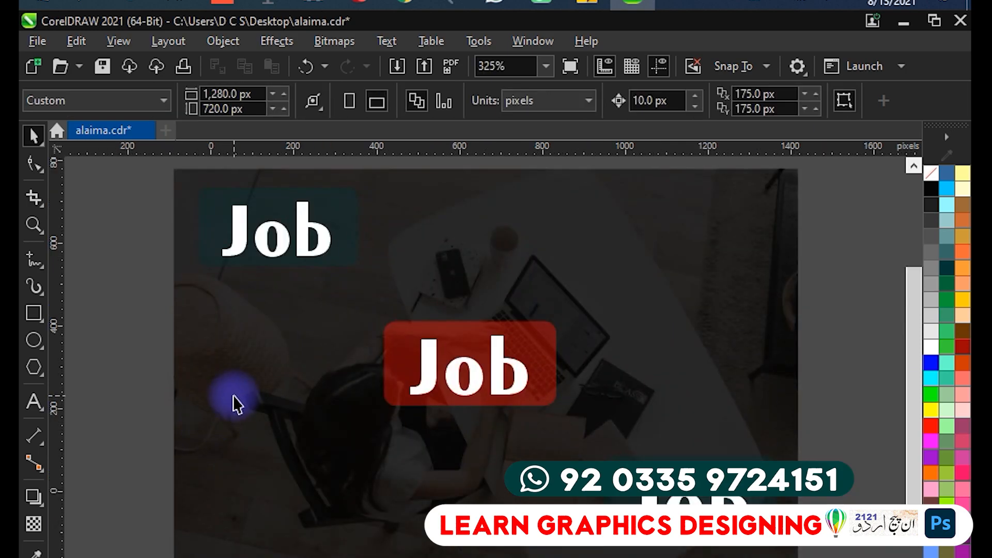
{"action": "key", "text": "ctrl+s"}
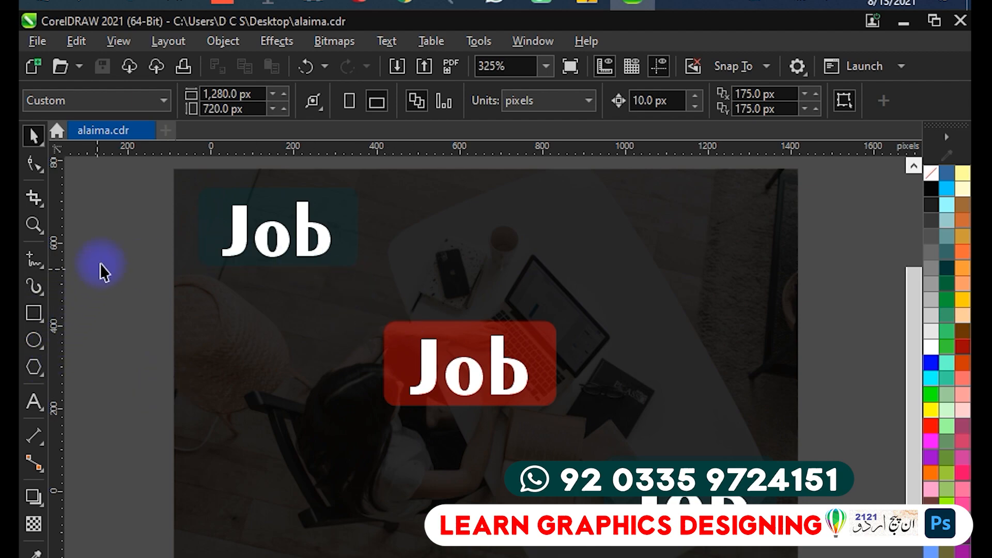
- Switch to Chrome and download "3500 fonts urdu english hktutorspk.com.rar" from My Drive on Google Drive into Downloads
{"action": "left_click", "coordinate": [405, 4]}
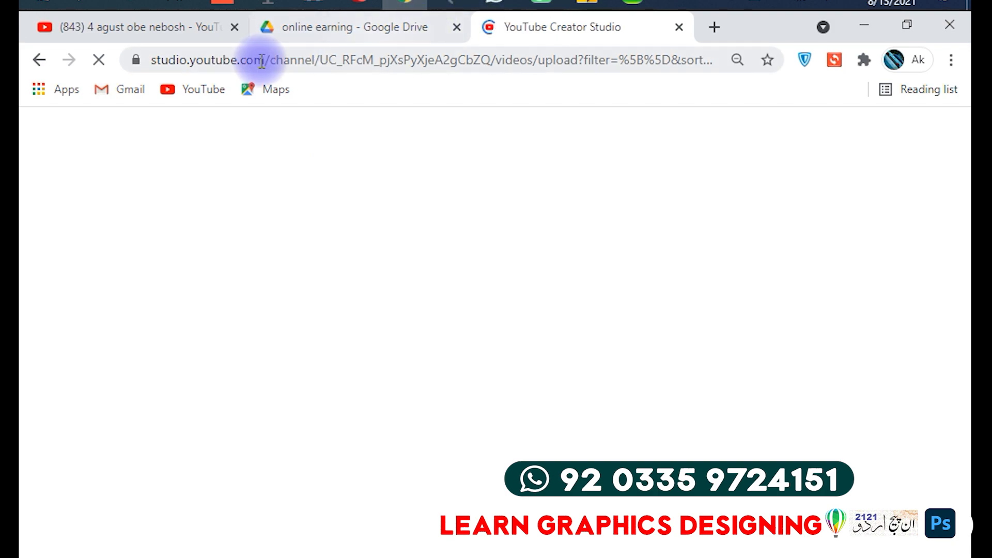
{"action": "left_click", "coordinate": [304, 29]}
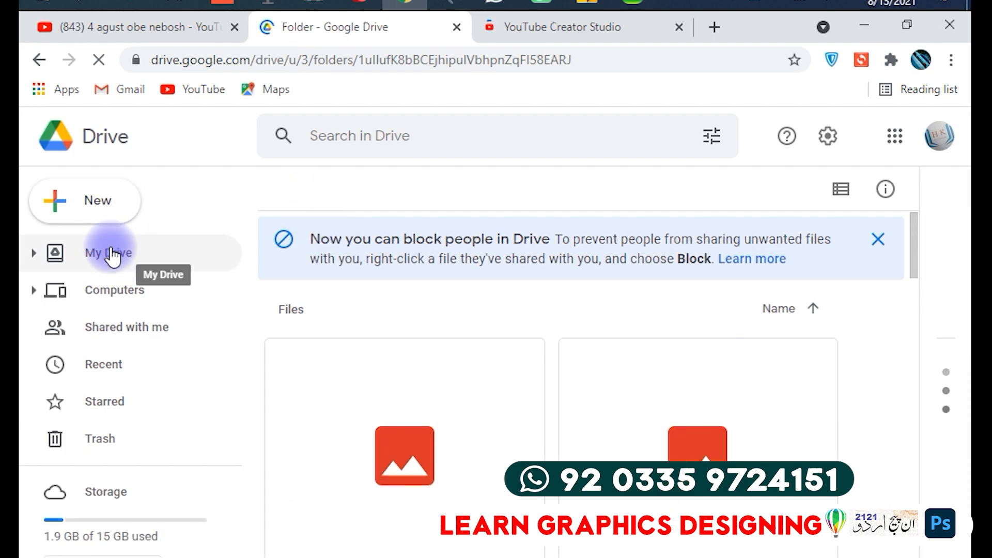
{"action": "left_click", "coordinate": [111, 253]}
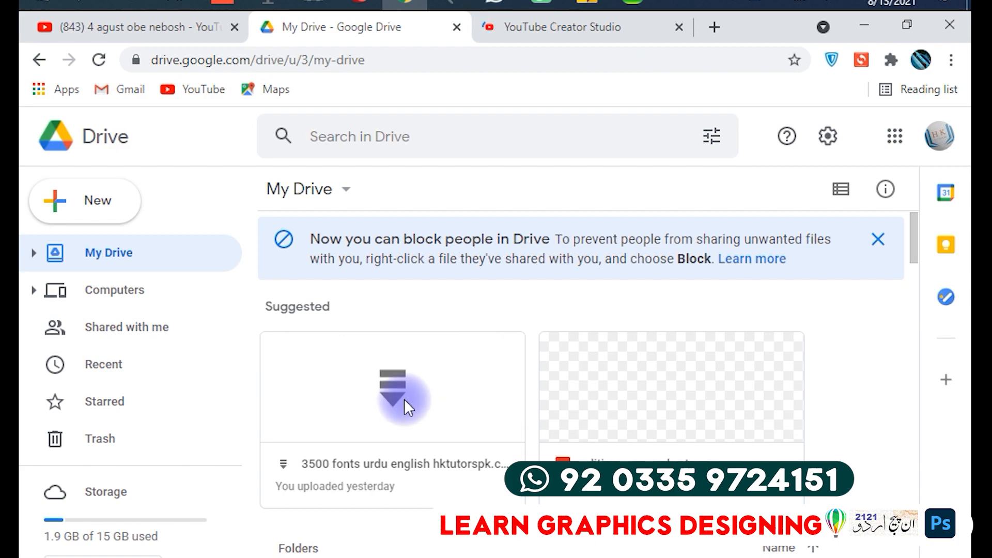
{"action": "double_click", "coordinate": [425, 389]}
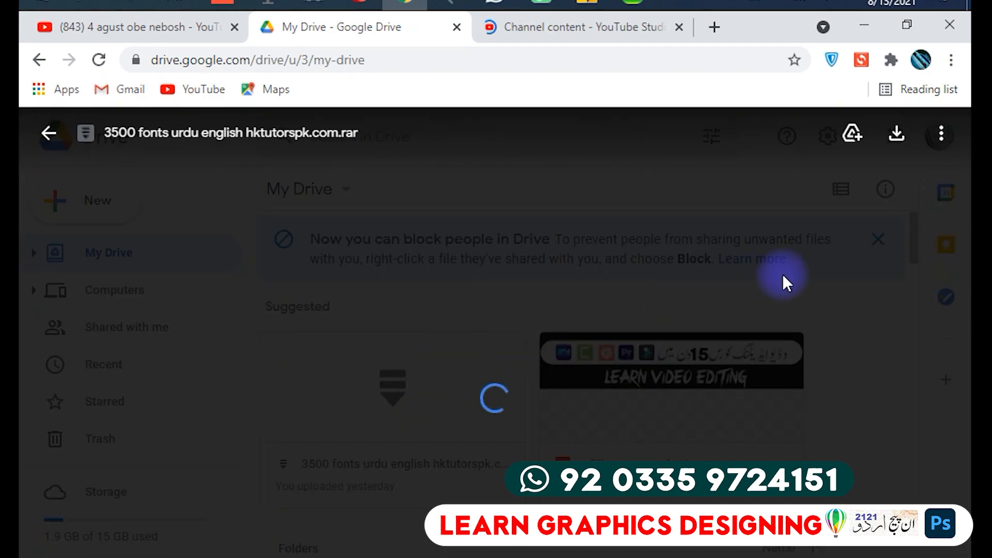
{"action": "left_click", "coordinate": [897, 141]}
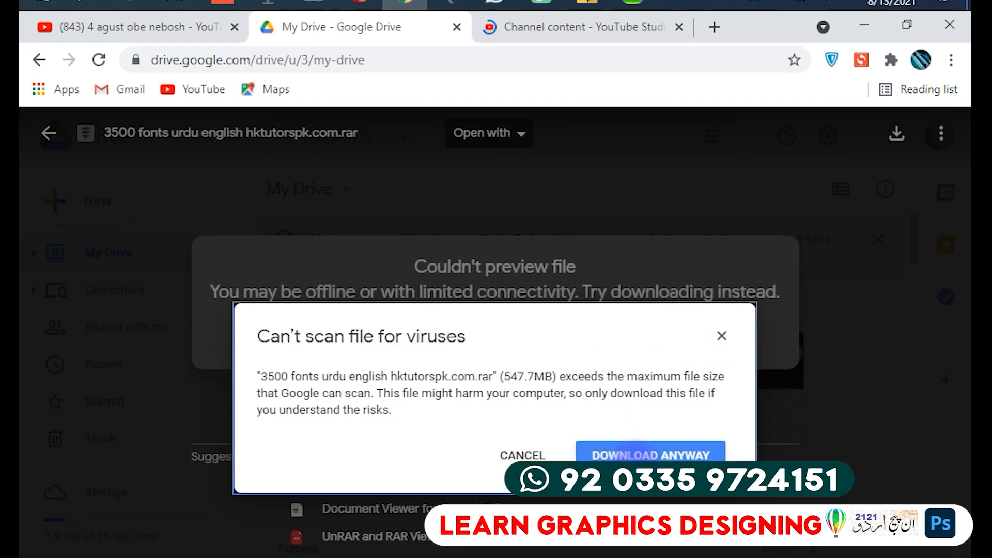
{"action": "left_click", "coordinate": [652, 455]}
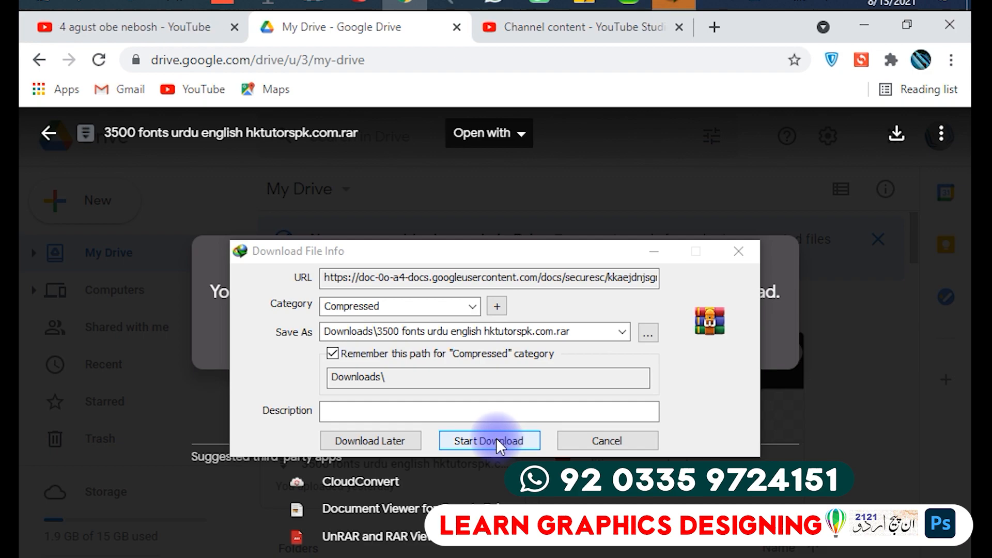
{"action": "left_click", "coordinate": [497, 440]}
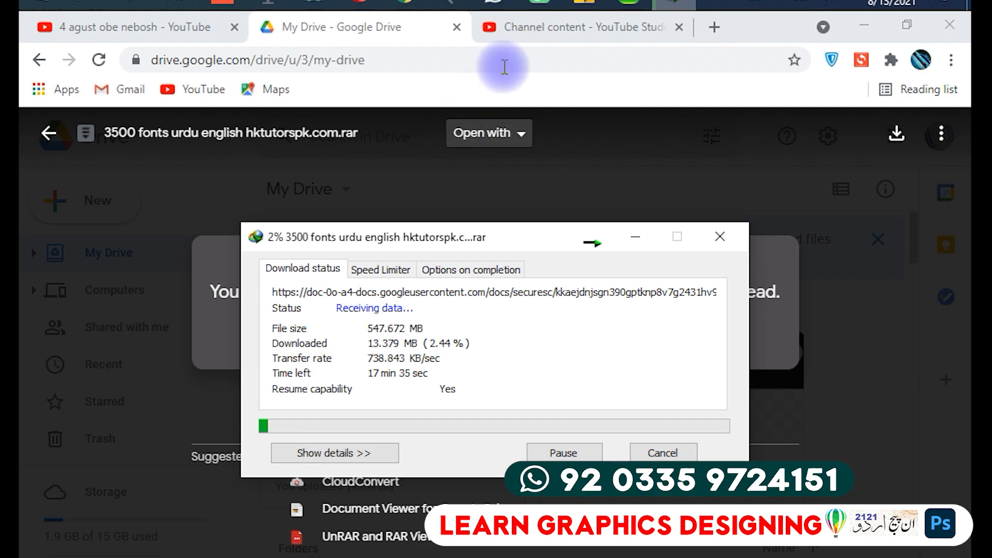
- Switch back to CorelDRAW and place a copy of the upper-left teal Job box near the thumbnail's upper-right corner
{"action": "left_click", "coordinate": [629, 4]}
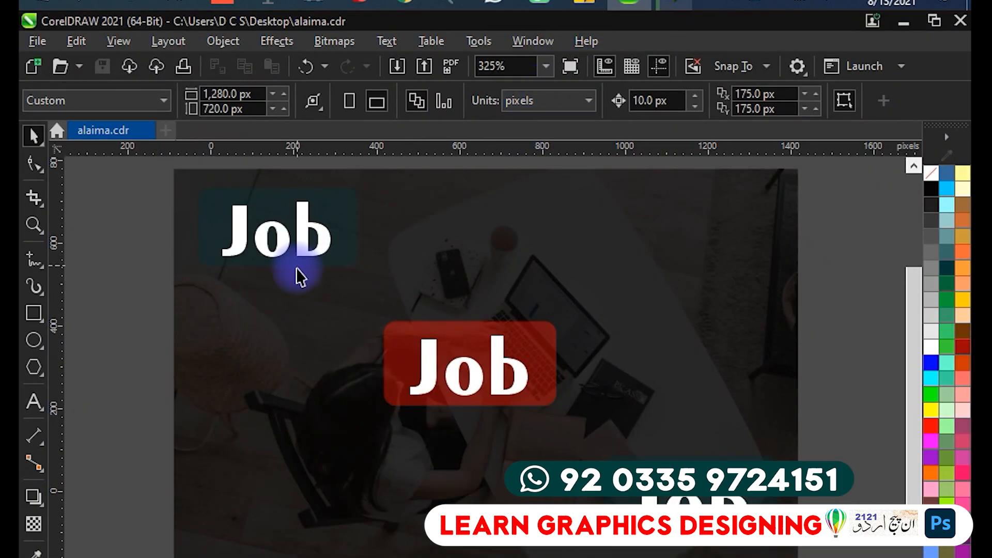
{"action": "scroll", "coordinate": [233, 274], "scroll_direction": "up", "scroll_amount": 1}
{"action": "scroll", "coordinate": [217, 308], "scroll_direction": "down", "scroll_amount": 1}
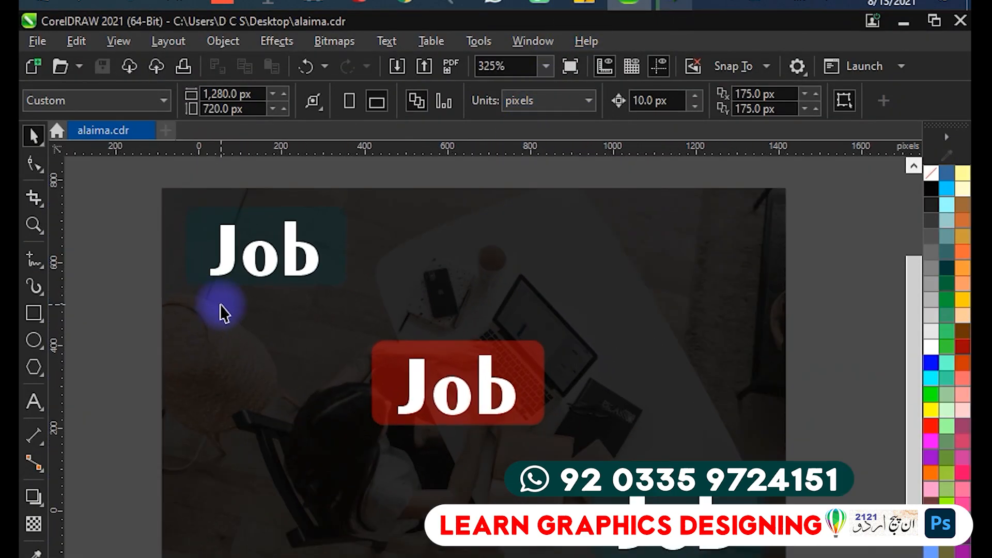
{"action": "scroll", "coordinate": [227, 306], "scroll_direction": "down", "scroll_amount": 1}
{"action": "mouse_move", "coordinate": [266, 372]}
{"action": "left_mouse_down"}
{"action": "mouse_move", "coordinate": [286, 350]}
{"action": "mouse_move", "coordinate": [261, 359]}
{"action": "left_mouse_up"}
{"action": "scroll", "coordinate": [262, 359], "scroll_direction": "up", "scroll_amount": 1}
{"action": "scroll", "coordinate": [438, 287], "scroll_direction": "down", "scroll_amount": 1}
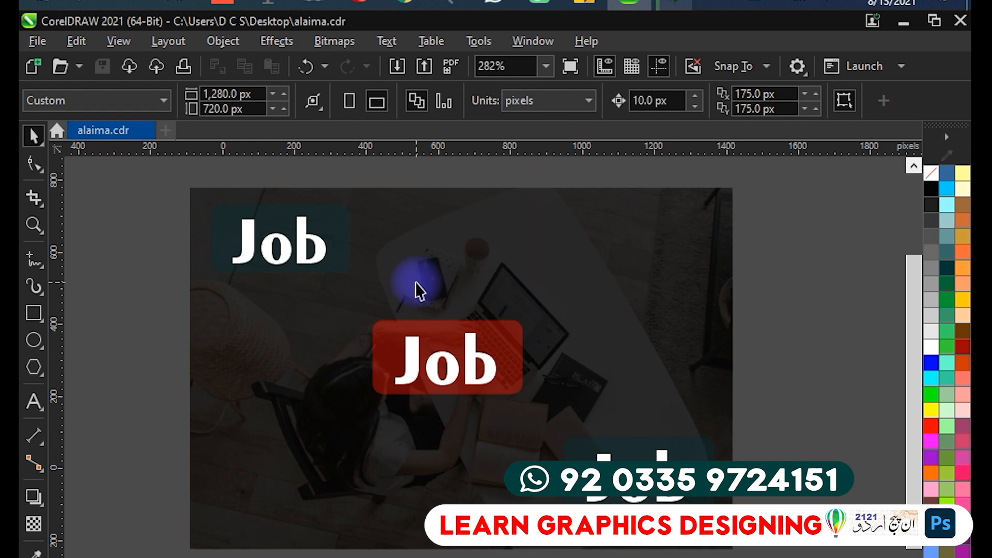
{"action": "scroll", "coordinate": [408, 289], "scroll_direction": "down", "scroll_amount": 2}
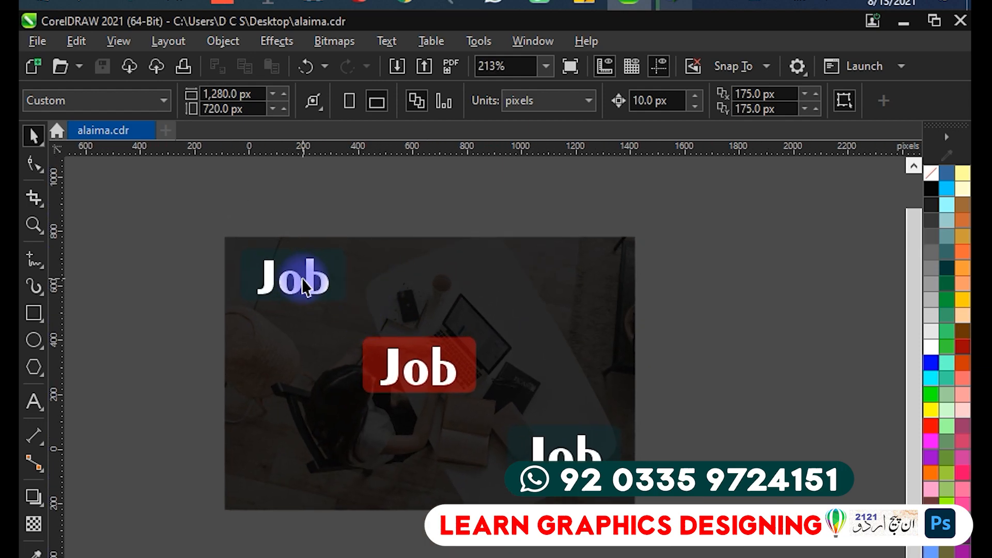
{"action": "left_click_drag", "start_coordinate": [312, 277], "coordinate": [581, 298]}
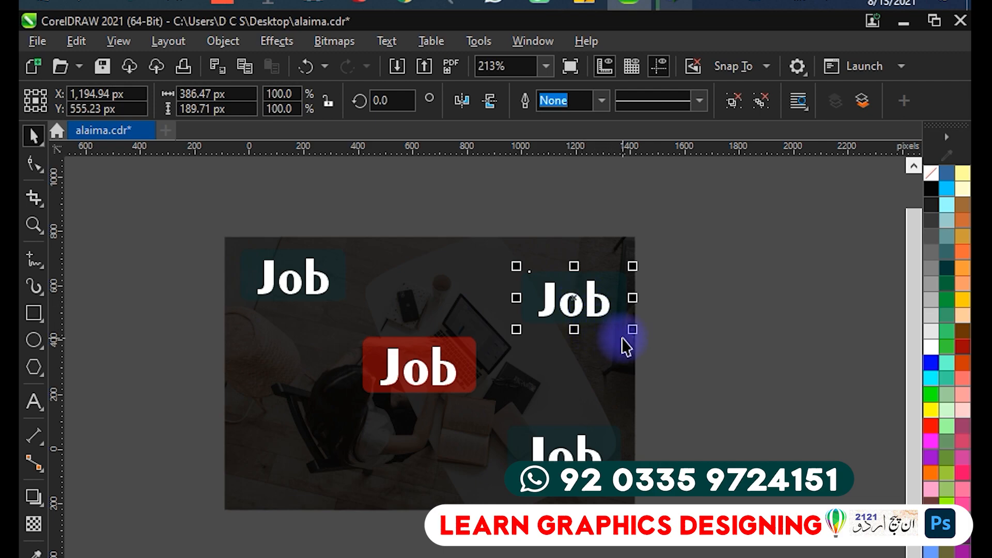
- Stretch the Job box copy's left edge past its right side to about 540 px wide and mirror it horizontally
{"action": "left_click_drag", "start_coordinate": [517, 299], "coordinate": [766, 305]}
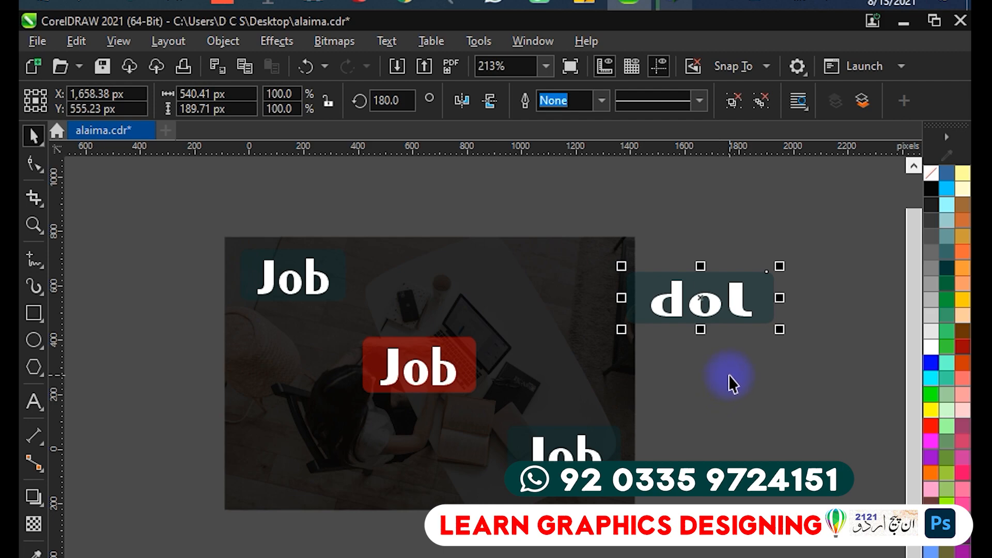
{"action": "scroll", "coordinate": [729, 374], "scroll_direction": "up", "scroll_amount": 2}
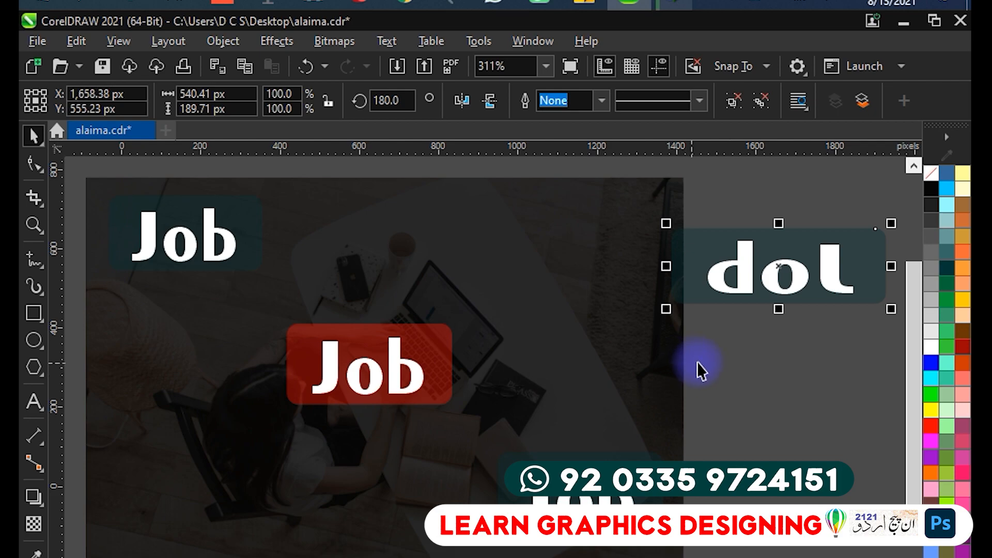
{"action": "left_click", "coordinate": [463, 100]}
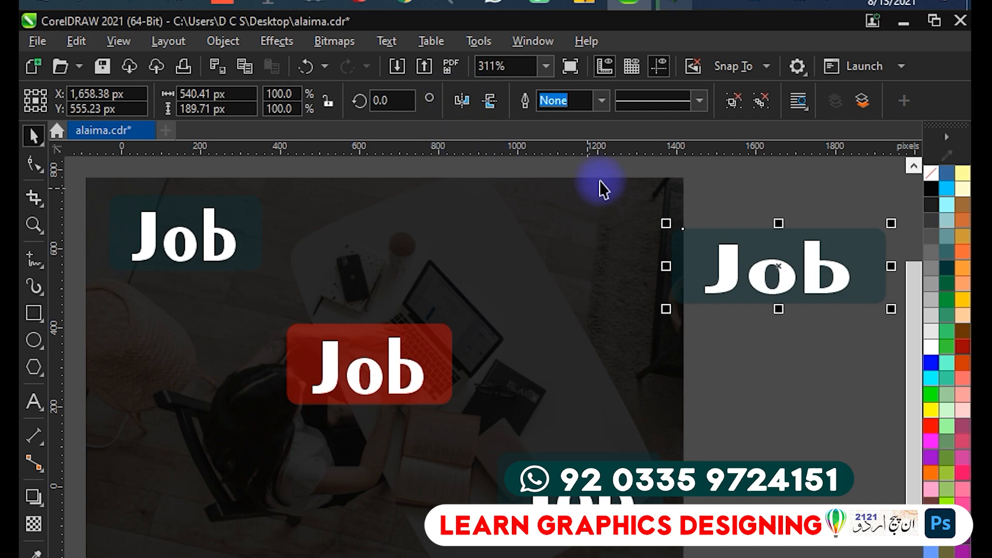
- Move the widened Job box from beside the thumbnail onto its upper-right area
{"action": "scroll", "coordinate": [340, 389], "scroll_direction": "down", "scroll_amount": 2}
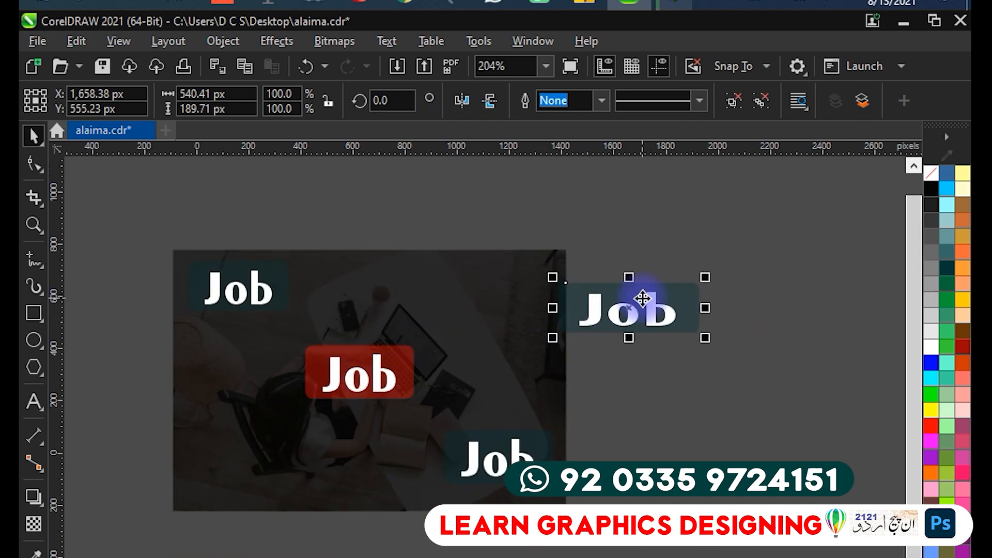
{"action": "scroll", "coordinate": [642, 299], "scroll_direction": "up", "scroll_amount": 1}
{"action": "left_click_drag", "start_coordinate": [642, 298], "coordinate": [463, 290]}
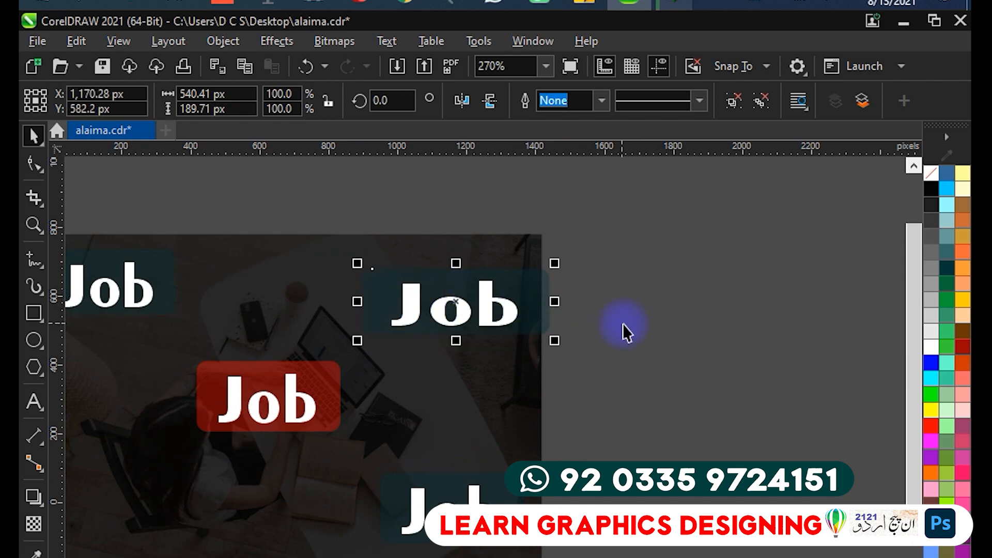
- Undo the move, mirroring and stretching of the Job box copy and deselect it
{"action": "key", "text": "ctrl+z"}
{"action": "key", "text": "ctrl+z"}
{"action": "key", "text": "ctrl+z"}
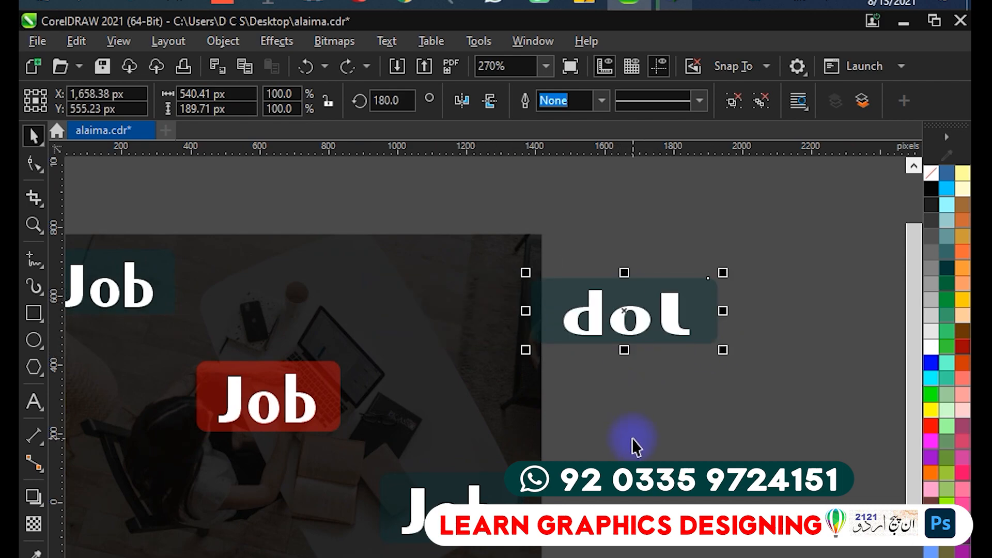
{"action": "left_click", "coordinate": [615, 437]}
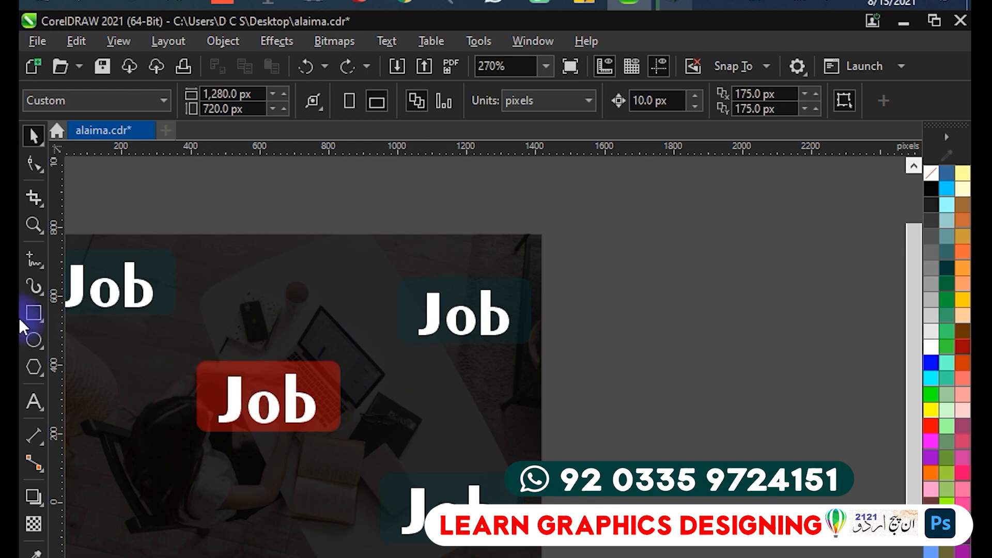
- Draw a rectangle about 364 × 140 px directly below the Job box copy on the thumbnail's right side
{"action": "left_click", "coordinate": [33, 312]}
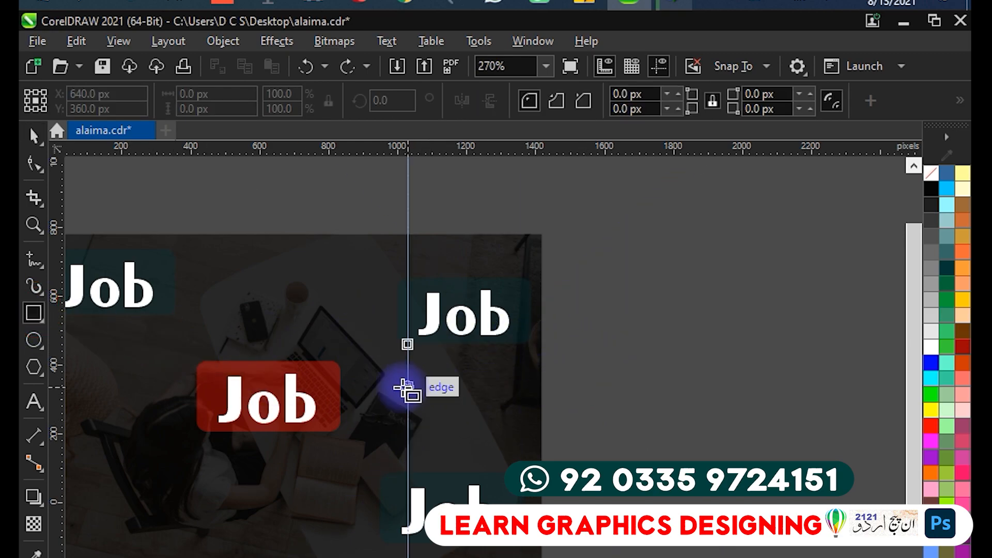
{"action": "left_click_drag", "start_coordinate": [462, 384], "coordinate": [538, 434]}
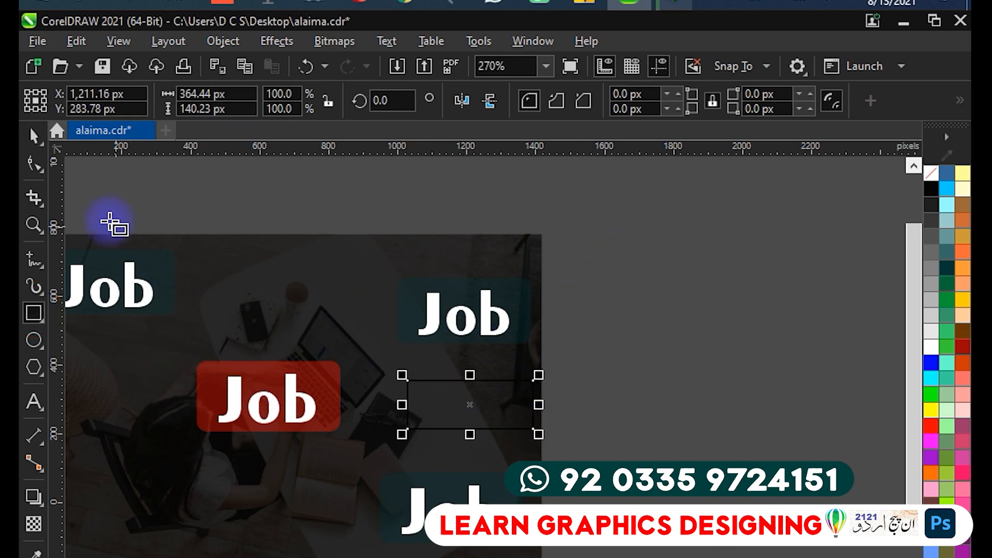
- Round the new rectangle's upper-left and lower-right corners to a radius of about 70 px
{"action": "left_click", "coordinate": [36, 163]}
{"action": "left_click", "coordinate": [409, 382]}
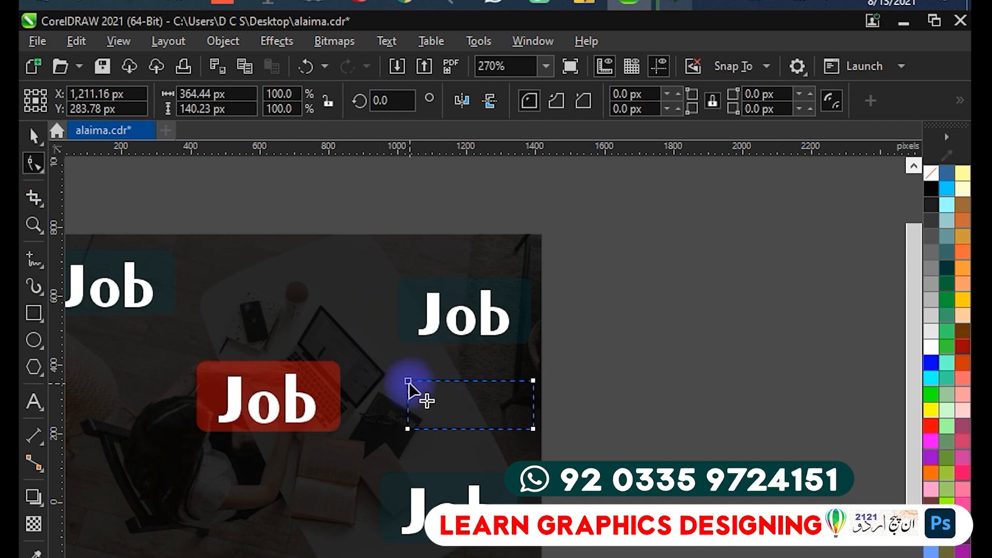
{"action": "left_click_drag", "start_coordinate": [408, 383], "coordinate": [516, 414]}
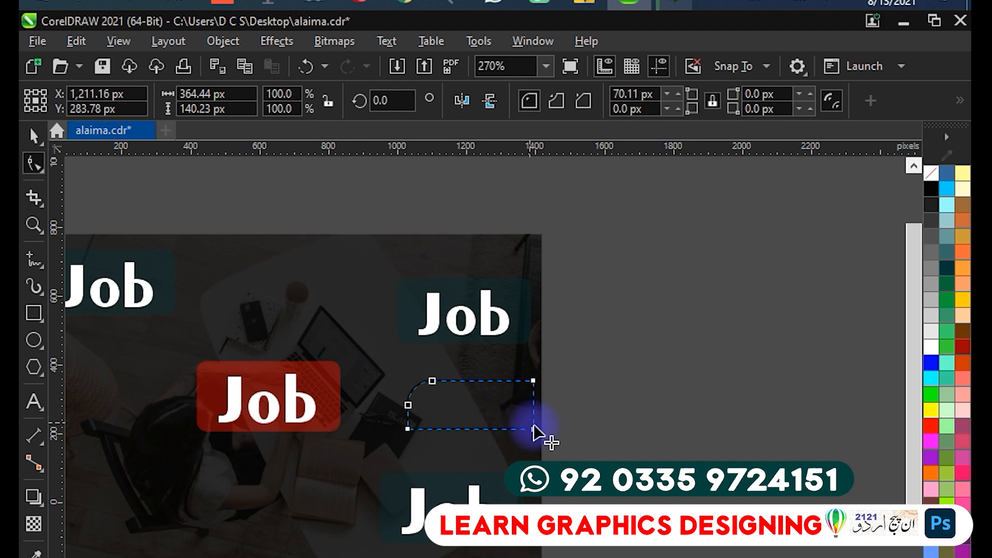
{"action": "left_click_drag", "start_coordinate": [534, 429], "coordinate": [428, 472]}
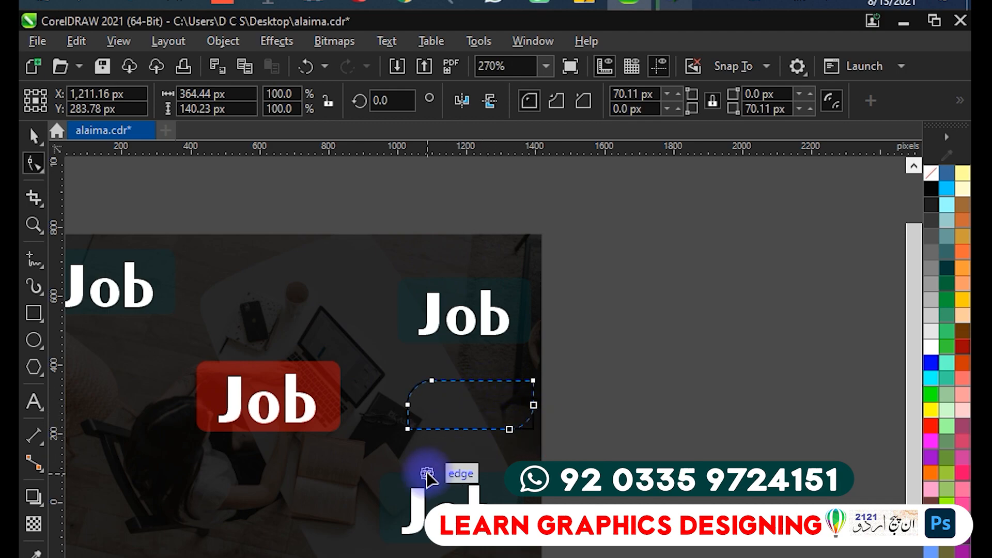
{"action": "left_click", "coordinate": [35, 134]}
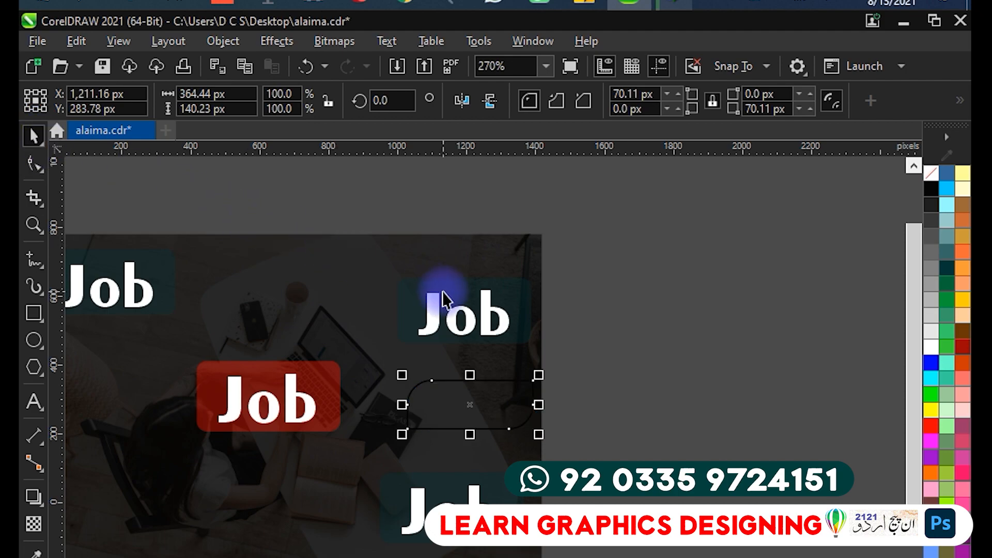
- Fill the two-corner rounded shape with white and shift it slightly left, beneath the Job box copy
{"action": "left_click", "coordinate": [492, 315]}
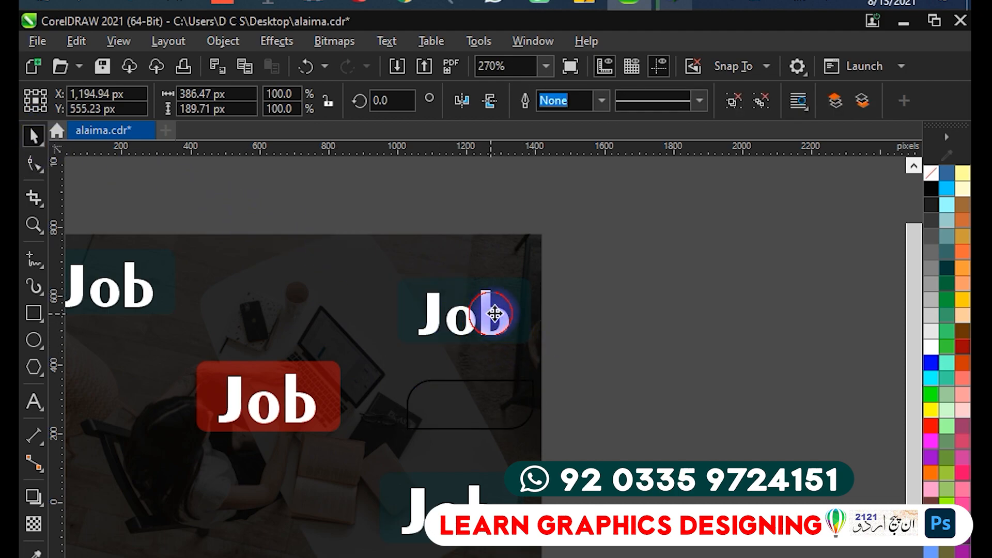
{"action": "left_click", "coordinate": [499, 305]}
{"action": "left_click", "coordinate": [486, 323]}
{"action": "left_click", "coordinate": [485, 395]}
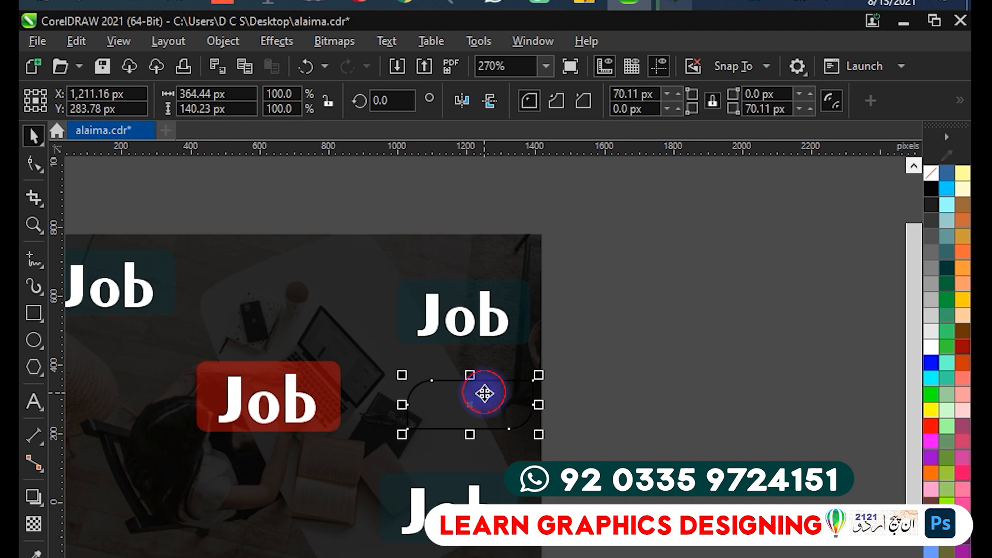
{"action": "left_click", "coordinate": [929, 347]}
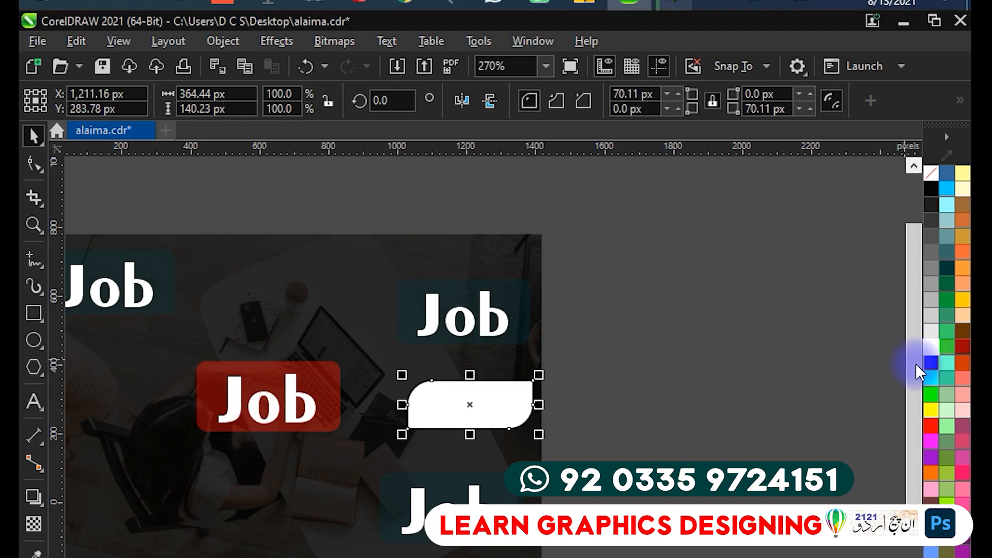
{"action": "scroll", "coordinate": [435, 386], "scroll_direction": "up", "scroll_amount": 2}
{"action": "scroll", "coordinate": [543, 366], "scroll_direction": "up", "scroll_amount": 2}
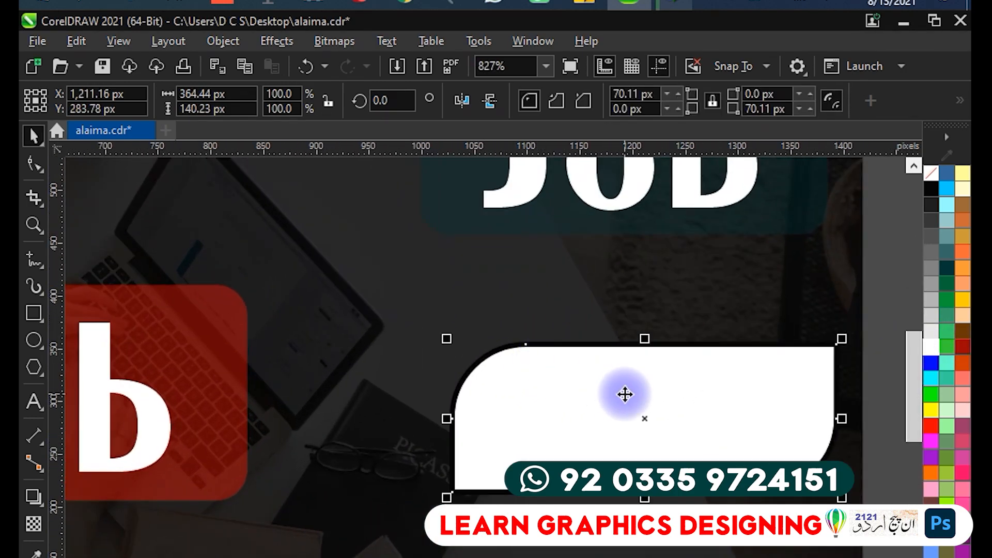
{"action": "left_click_drag", "start_coordinate": [625, 392], "coordinate": [599, 400]}
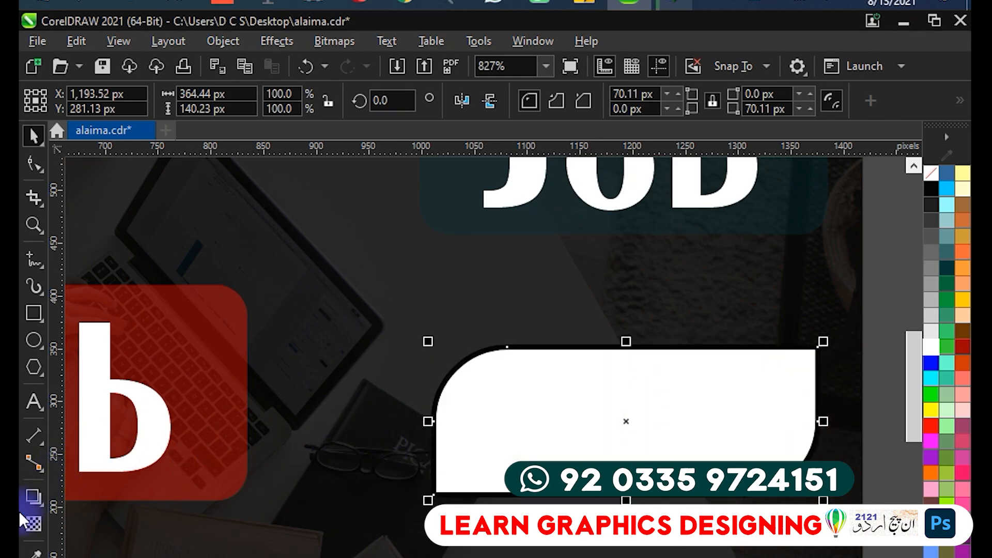
- Add the text "hk" over the white shape in Arial and shrink it to about 14 pt
{"action": "left_click", "coordinate": [31, 399]}
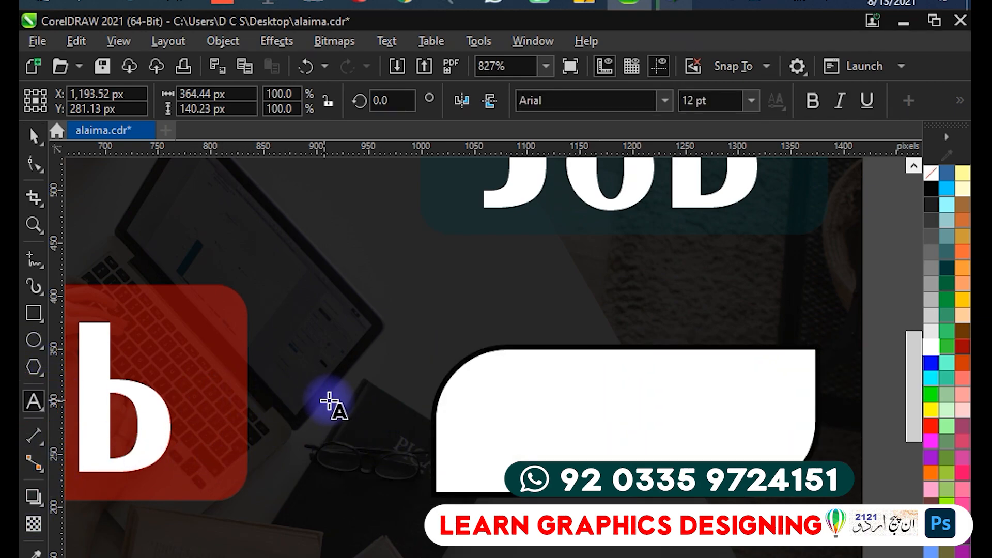
{"action": "left_click", "coordinate": [517, 437]}
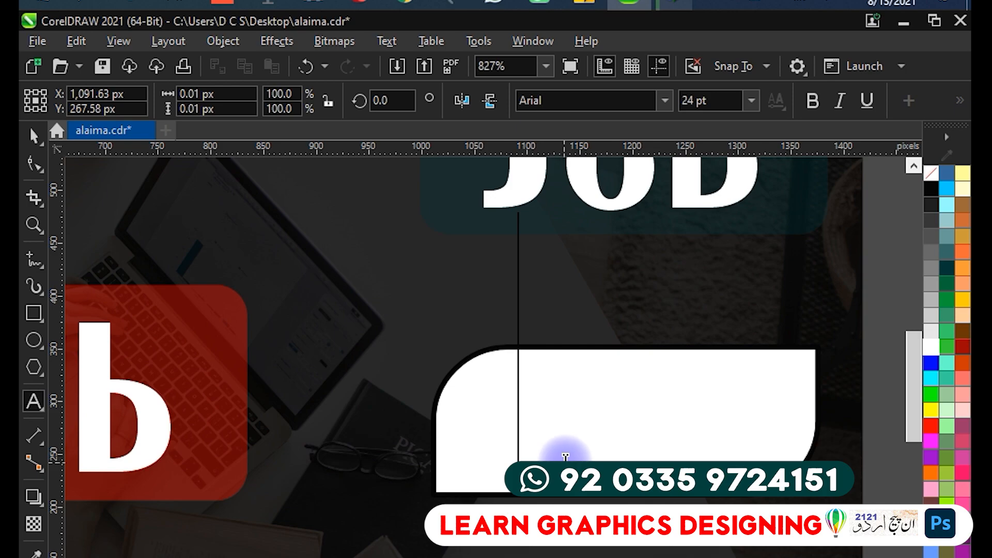
{"action": "type", "text": "hk"}
{"action": "key", "text": "Escape"}
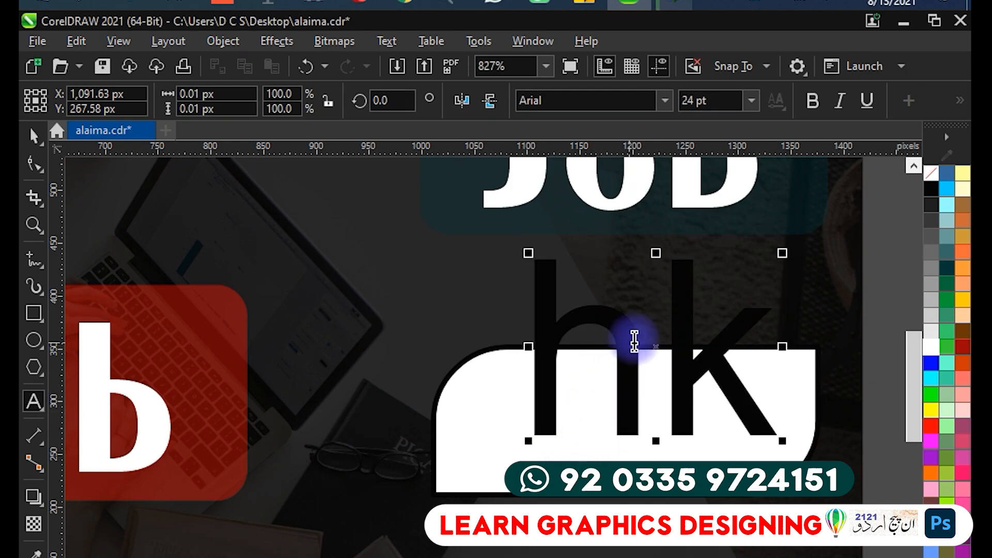
{"action": "left_click_drag", "start_coordinate": [782, 253], "coordinate": [682, 327]}
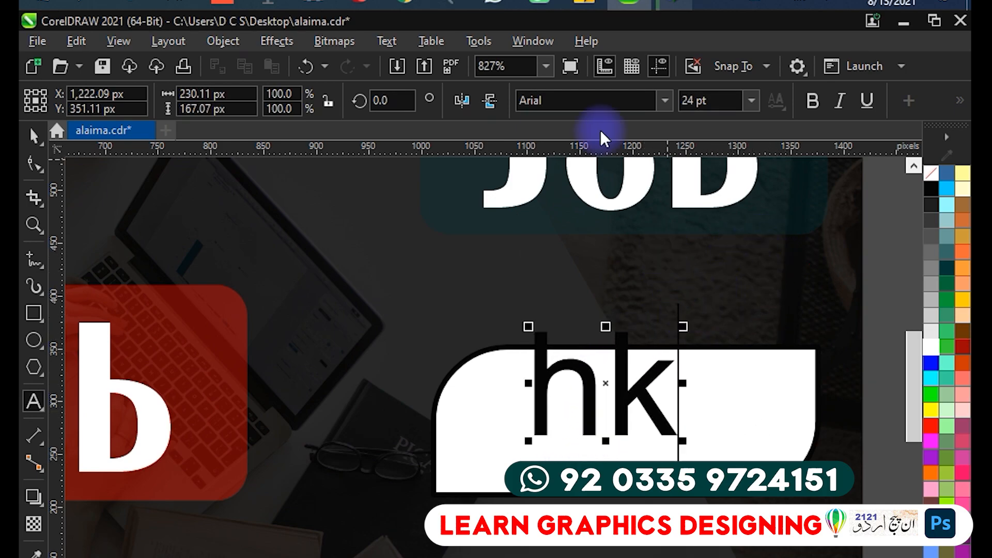
- Try to change the hk text's font to Century751 No2 BT
{"action": "left_click", "coordinate": [665, 101]}
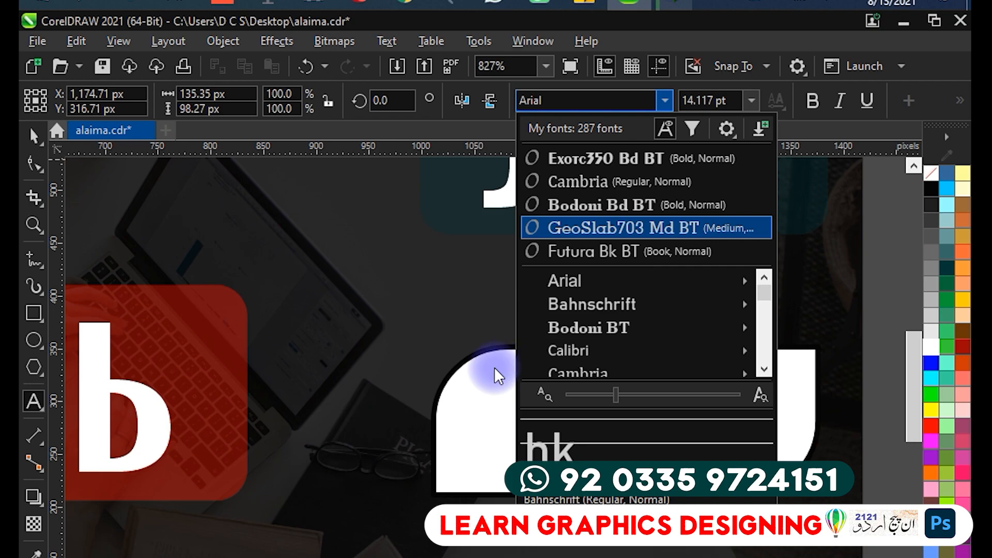
{"action": "scroll", "coordinate": [571, 321], "scroll_direction": "down", "scroll_amount": 2}
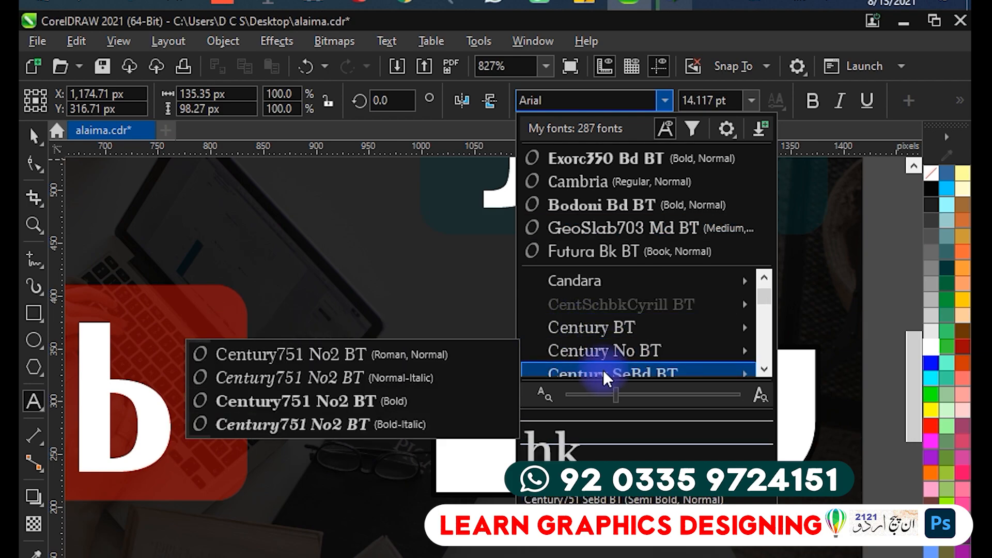
{"action": "left_click", "coordinate": [604, 341]}
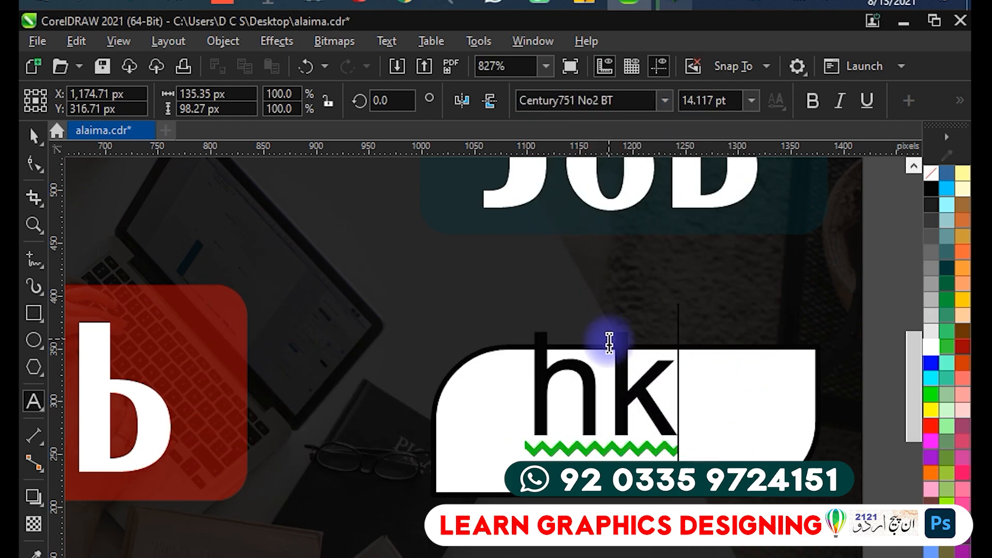
{"action": "left_click", "coordinate": [623, 392]}
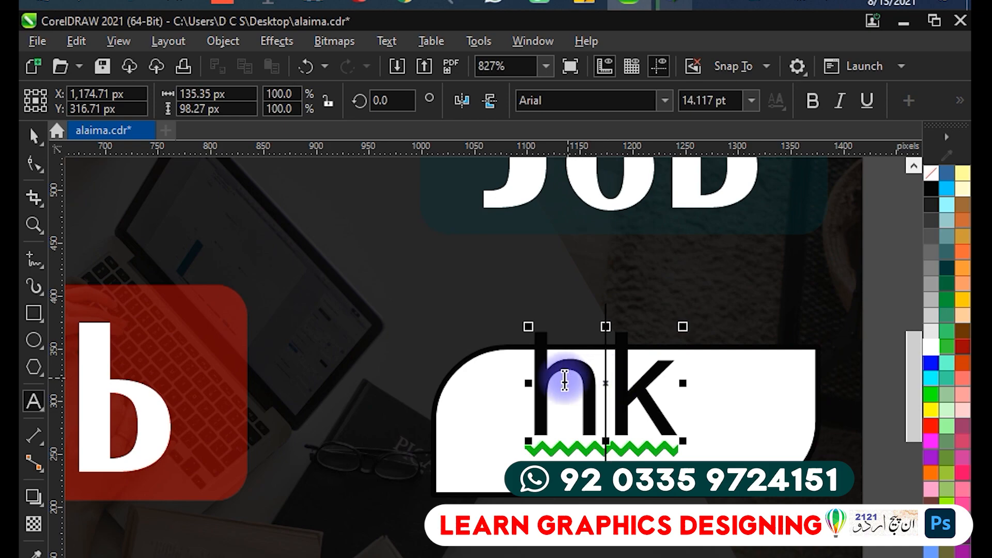
- Move the hk text inside the white shape and place a copy of both below the red Job box
{"action": "left_click", "coordinate": [27, 142]}
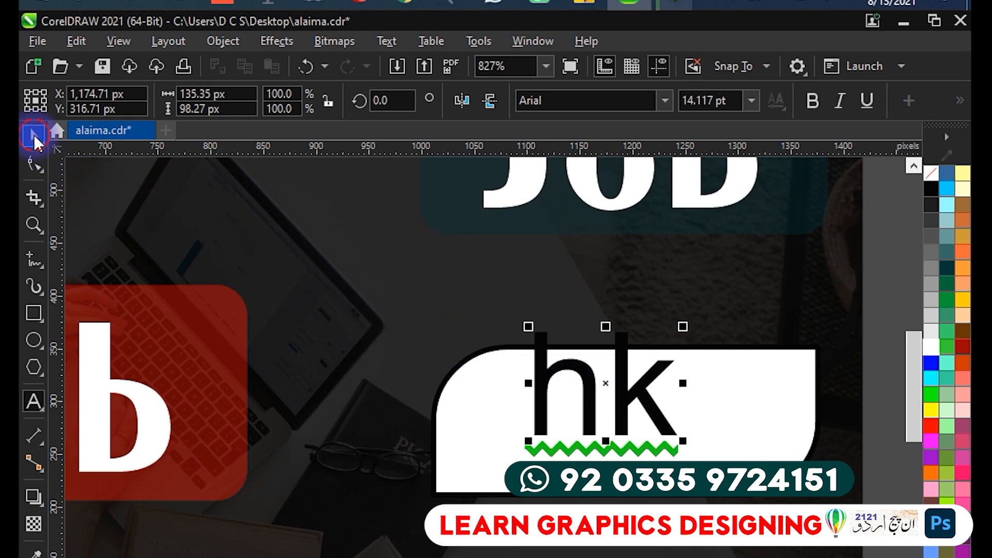
{"action": "left_click_drag", "start_coordinate": [620, 384], "coordinate": [632, 416]}
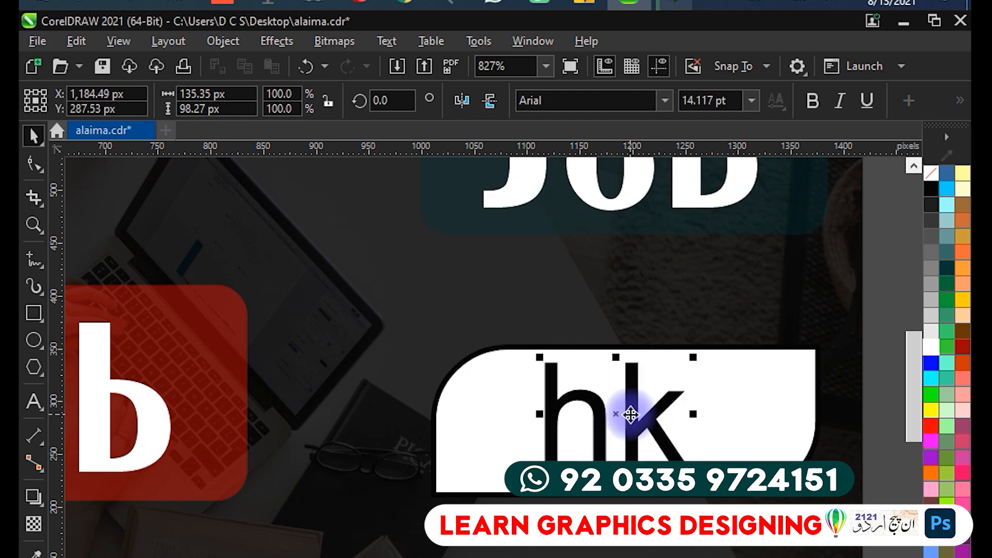
{"action": "scroll", "coordinate": [646, 406], "scroll_direction": "down", "scroll_amount": 3}
{"action": "left_click_drag", "start_coordinate": [837, 340], "coordinate": [480, 505]}
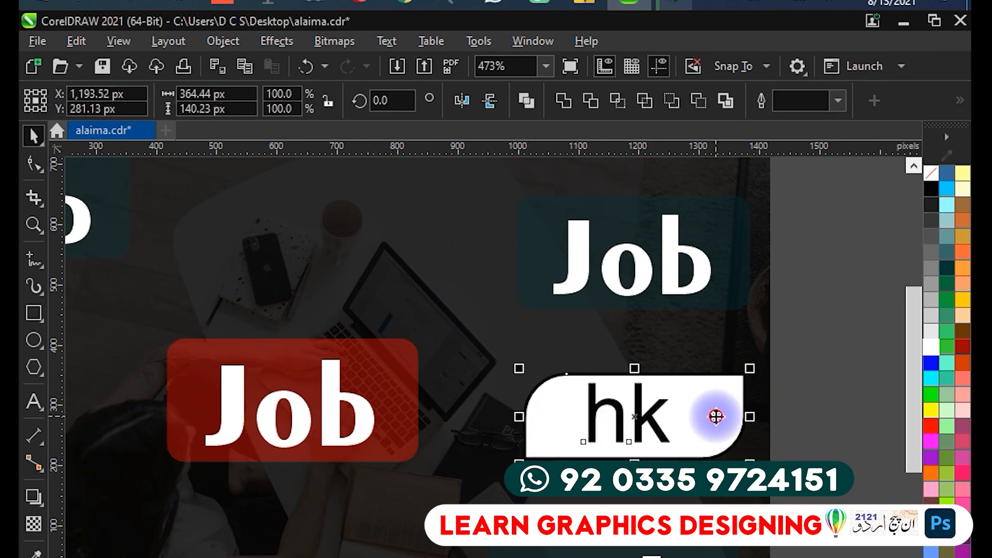
{"action": "left_click_drag", "start_coordinate": [715, 417], "coordinate": [371, 528]}
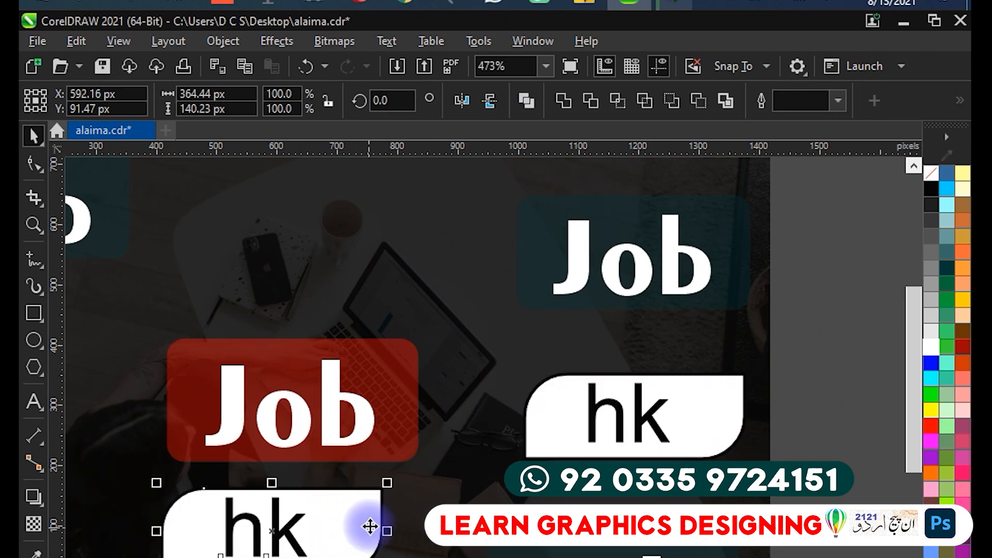
- Mirror the copied shape and text horizontally, and mirror the hk text alone back to a readable orientation
{"action": "scroll", "coordinate": [370, 527], "scroll_direction": "up", "scroll_amount": 3}
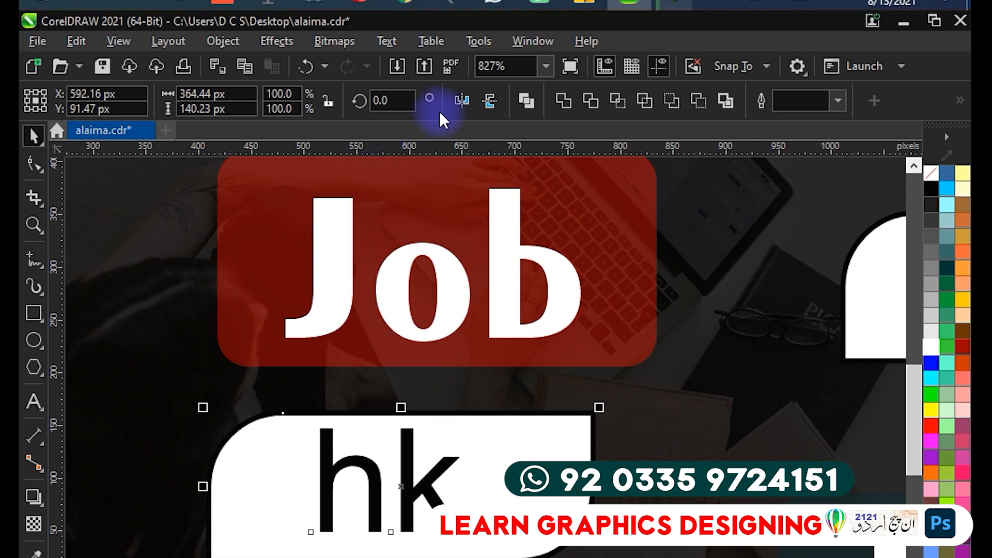
{"action": "left_click", "coordinate": [457, 99]}
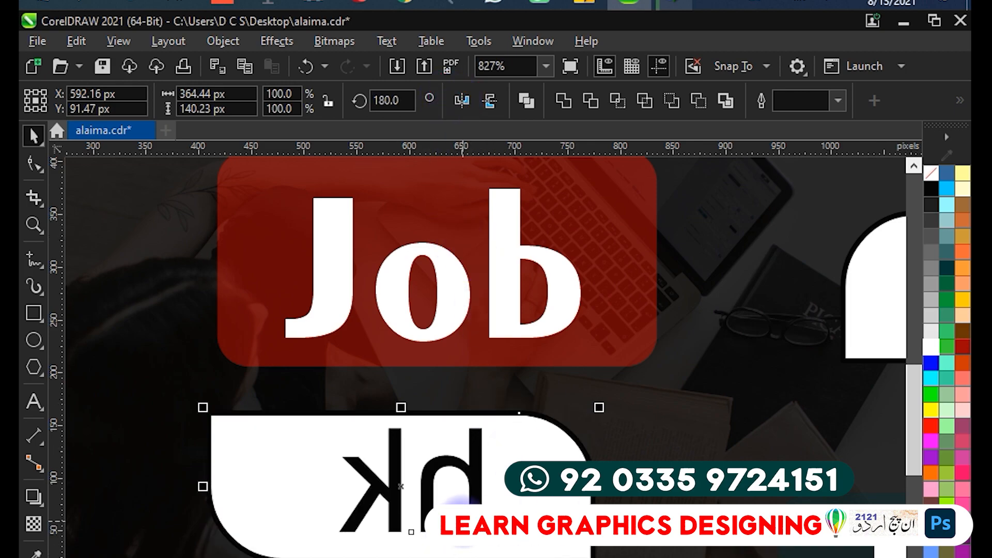
{"action": "left_click", "coordinate": [494, 493]}
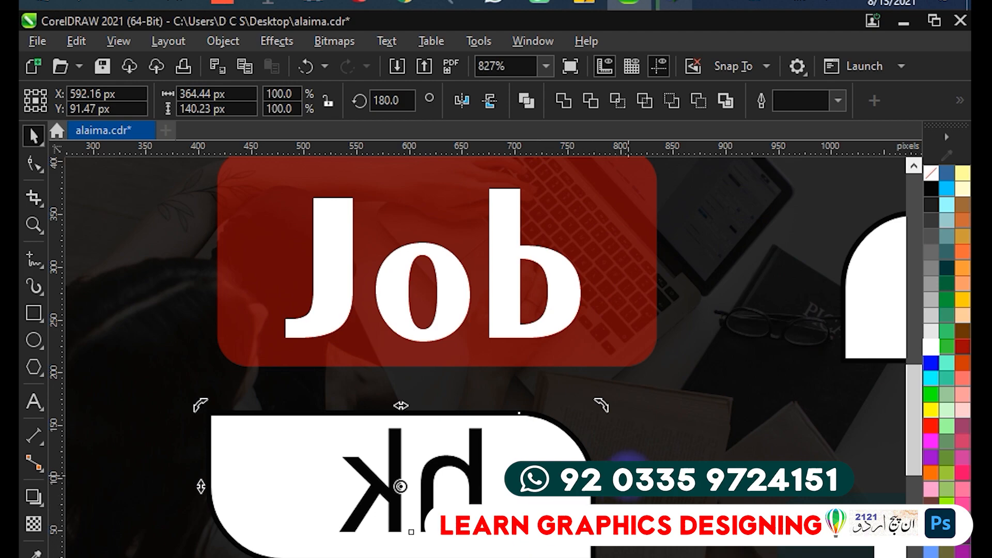
{"action": "left_click", "coordinate": [480, 497]}
{"action": "left_click", "coordinate": [472, 458]}
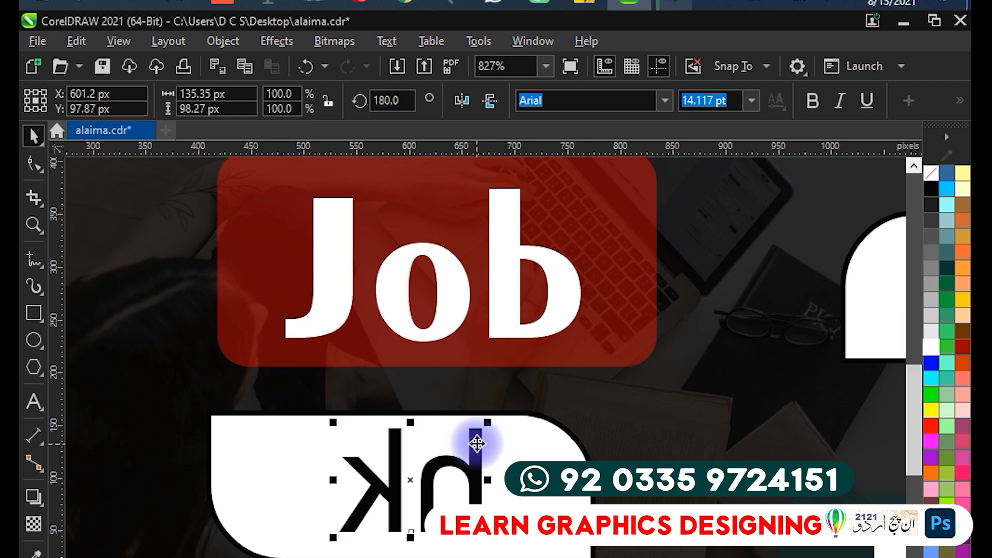
{"action": "left_click", "coordinate": [460, 99]}
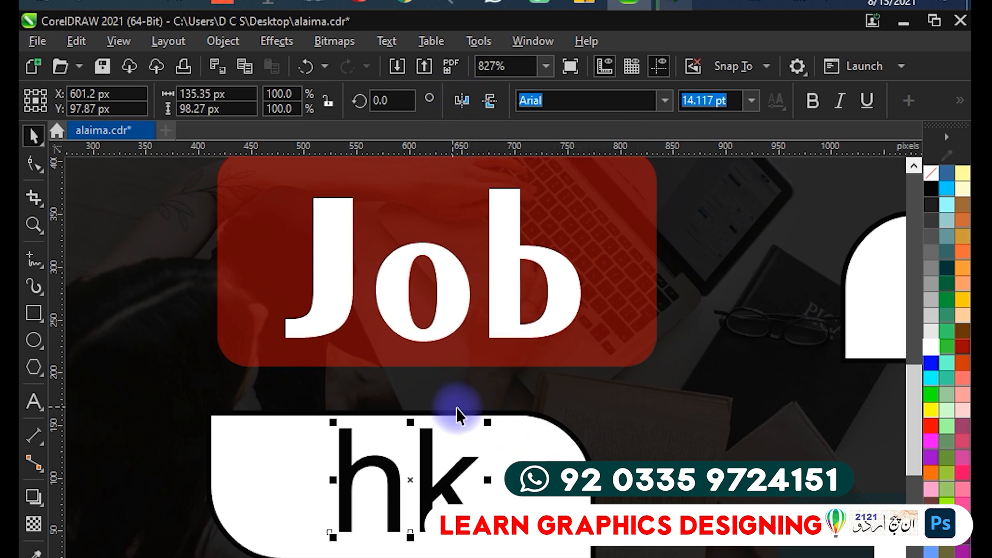
- Flip the copied white shape vertically several times, ending with its upper-left and lower-right corners rounded
{"action": "scroll", "coordinate": [457, 408], "scroll_direction": "down", "scroll_amount": 1}
{"action": "scroll", "coordinate": [405, 414], "scroll_direction": "right", "scroll_amount": 3}
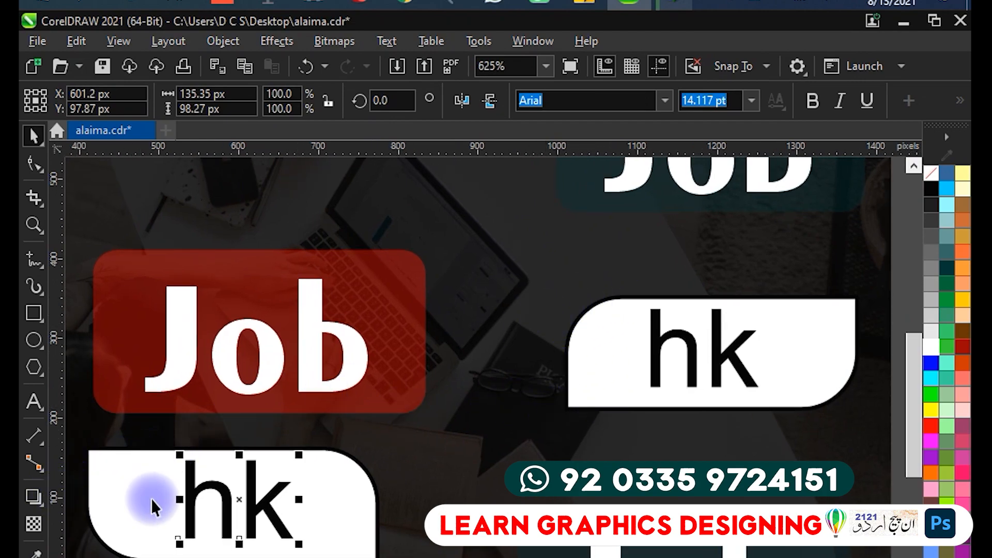
{"action": "scroll", "coordinate": [151, 508], "scroll_direction": "up", "scroll_amount": 2}
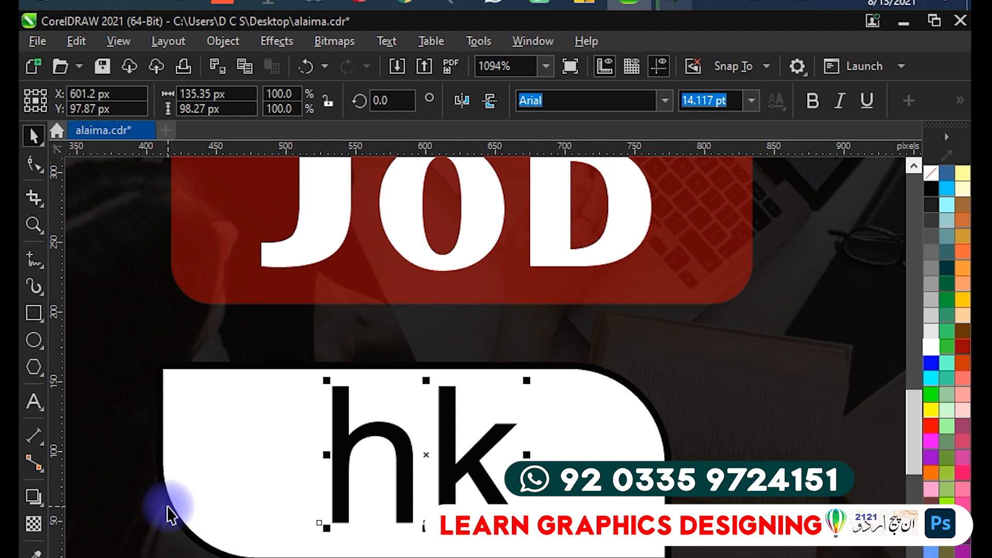
{"action": "left_click", "coordinate": [208, 509]}
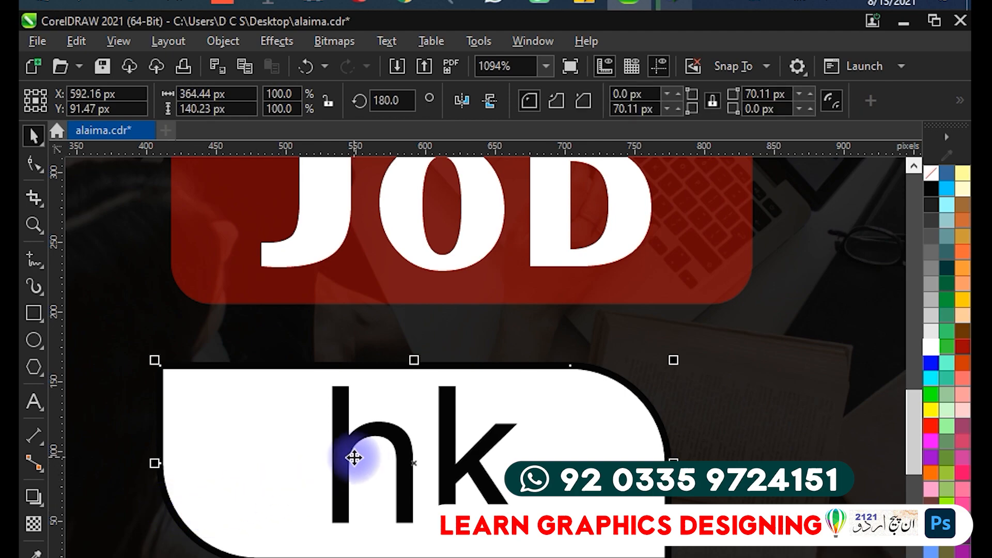
{"action": "left_click", "coordinate": [491, 104]}
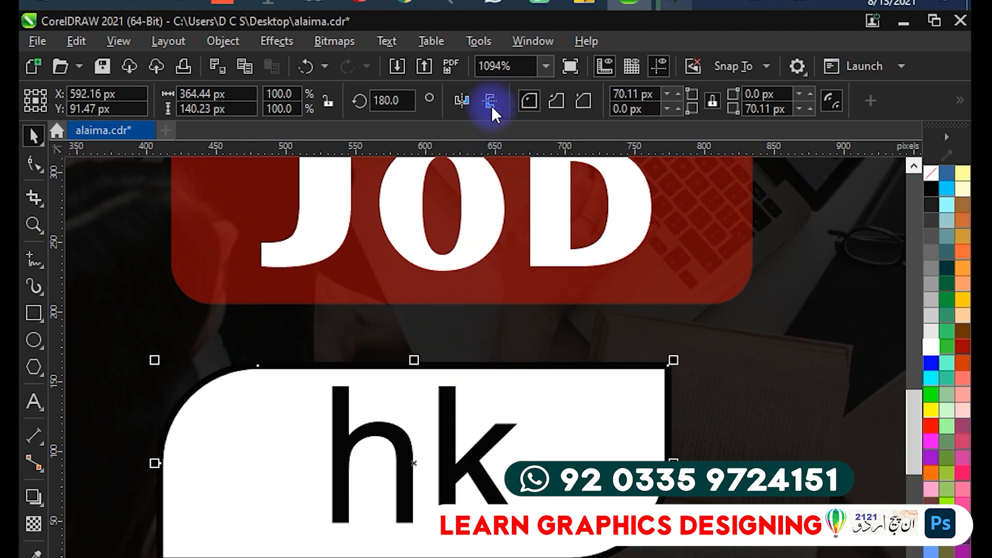
{"action": "left_click", "coordinate": [492, 106]}
{"action": "left_click", "coordinate": [491, 106]}
{"action": "left_click", "coordinate": [492, 105]}
{"action": "left_click", "coordinate": [492, 106]}
{"action": "left_click", "coordinate": [491, 106]}
{"action": "left_click", "coordinate": [492, 105]}
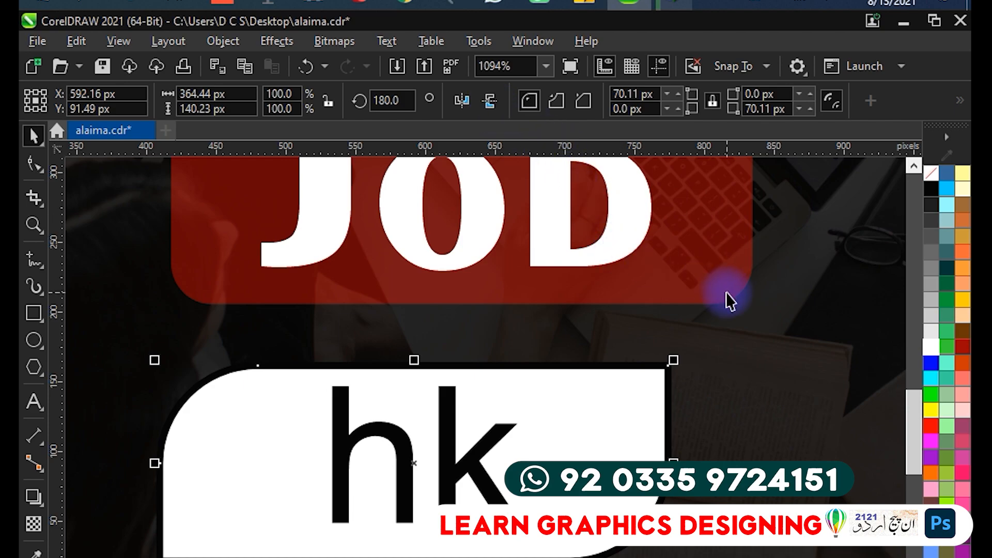
- Move the red Job box up between the two teal Job boxes at the thumbnail's top
{"action": "left_click_drag", "start_coordinate": [681, 249], "coordinate": [681, 413]}
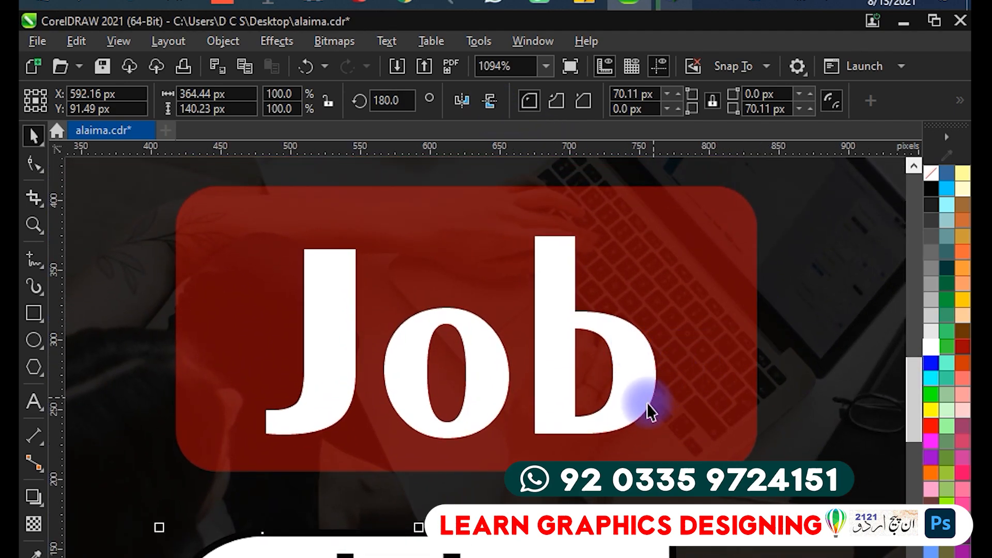
{"action": "left_click_drag", "start_coordinate": [595, 455], "coordinate": [562, 290]}
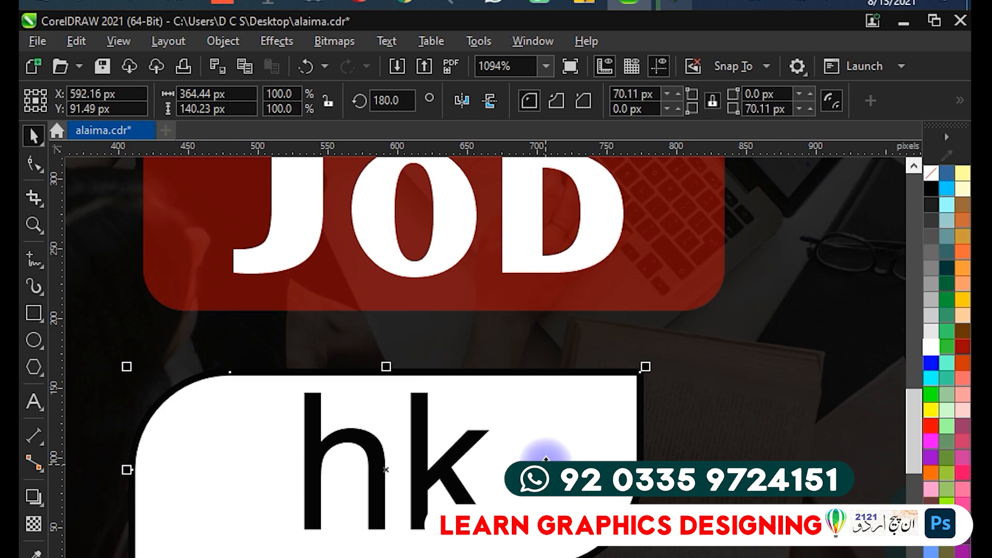
{"action": "scroll", "coordinate": [546, 457], "scroll_direction": "down", "scroll_amount": 5}
{"action": "scroll", "coordinate": [608, 401], "scroll_direction": "up", "scroll_amount": 1}
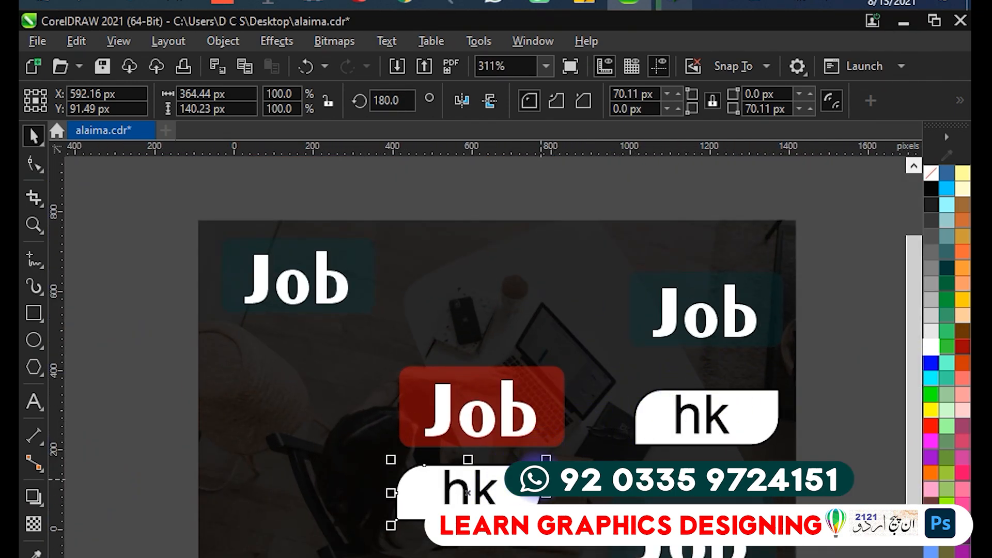
{"action": "left_click", "coordinate": [500, 406]}
{"action": "left_click_drag", "start_coordinate": [525, 414], "coordinate": [567, 306]}
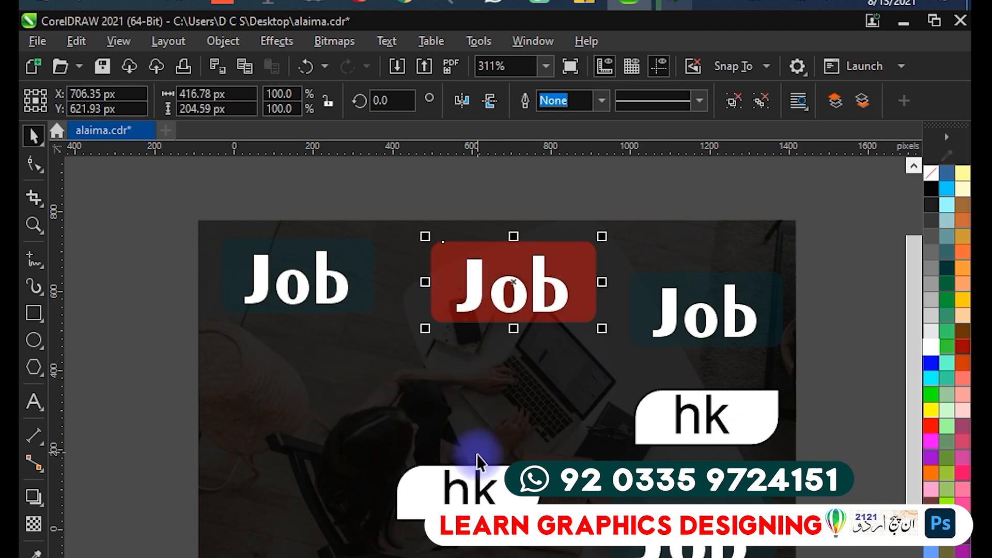
- Check the font pack's download progress, minimise its window and deselect everything in the drawing
{"action": "scroll", "coordinate": [479, 460], "scroll_direction": "up", "scroll_amount": 1}
{"action": "key", "text": "Tab"}
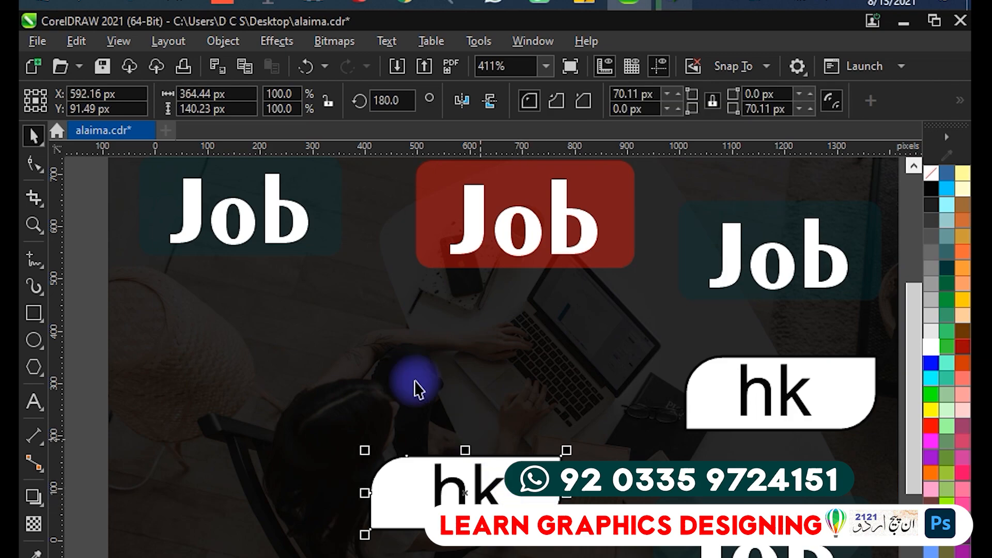
{"action": "left_click", "coordinate": [679, 4]}
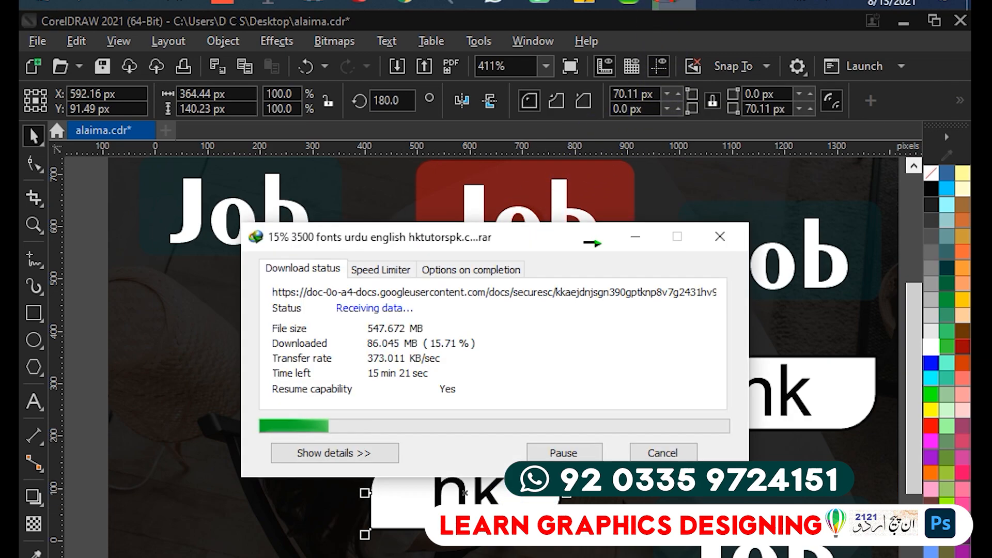
{"action": "left_click", "coordinate": [636, 236]}
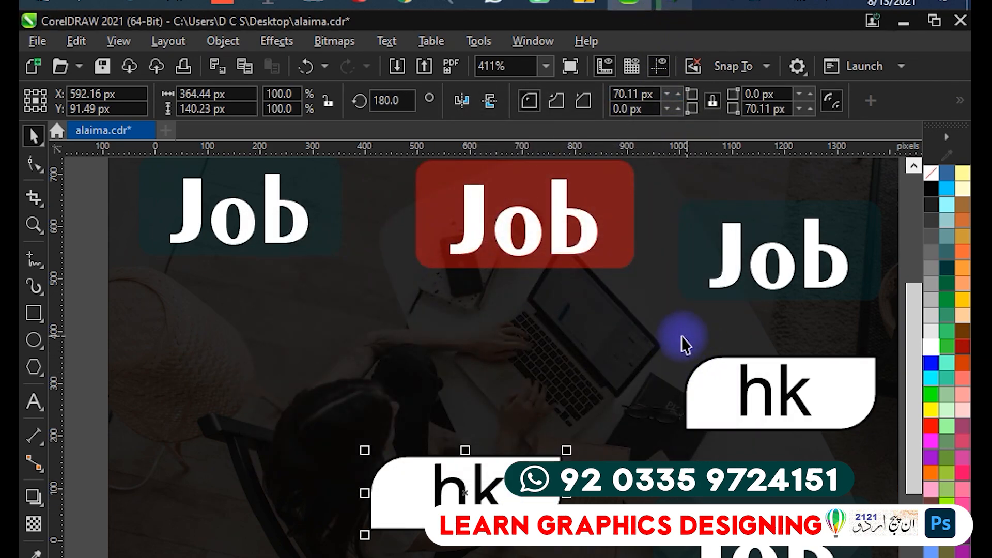
{"action": "left_click", "coordinate": [76, 353]}
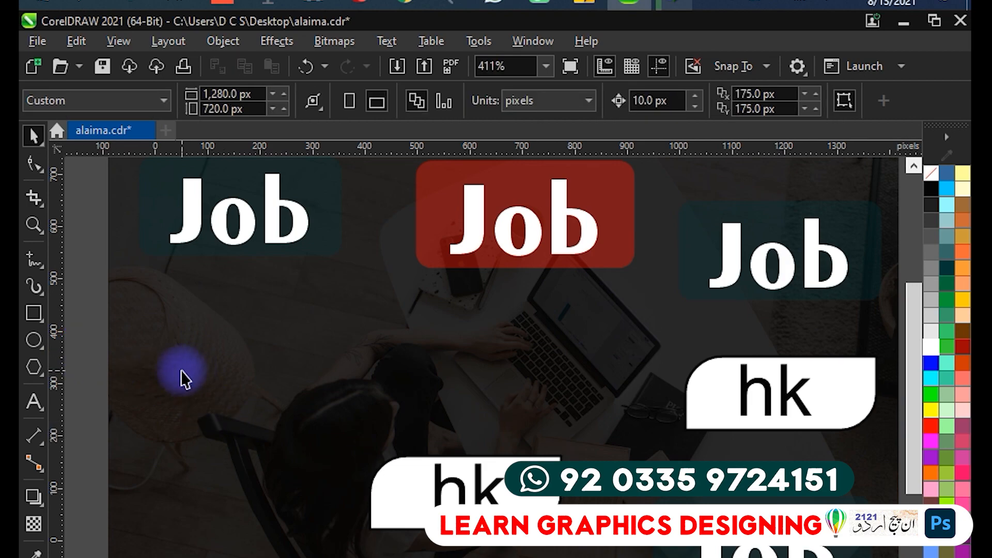